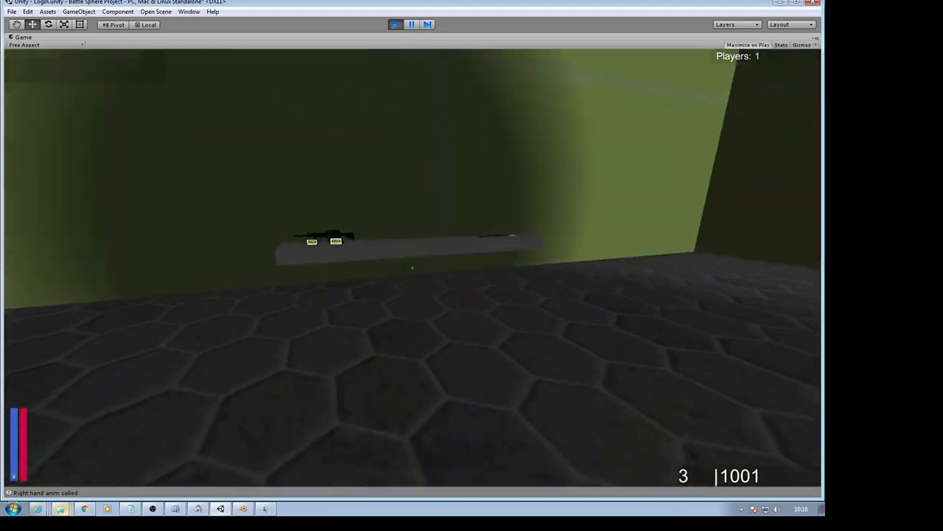
Step: Pick up the assault rifle from the weapon shelf in the running game and reload it
key(w)
key(f)
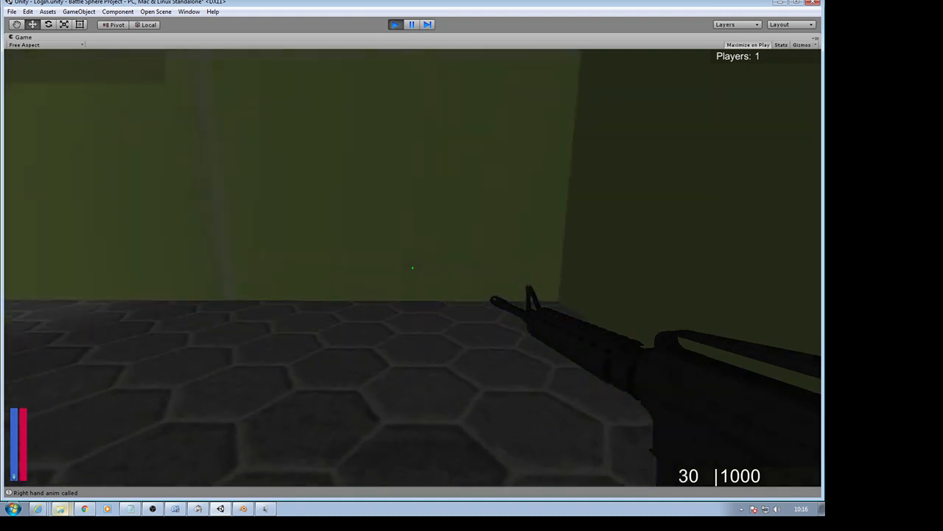
key(w)
key(r)
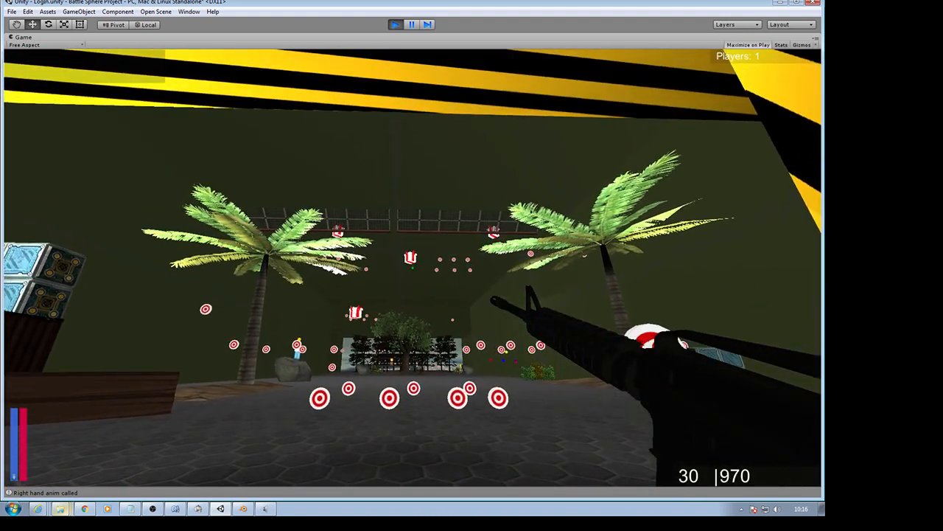
Step: Shoot the Christmas gift targets in the range with the assault rifle to test how they break apart
click(411, 260)
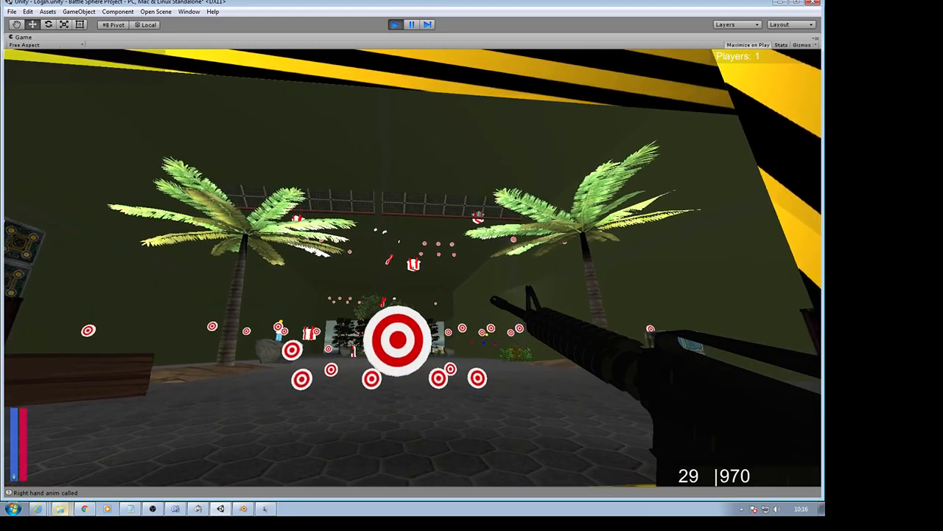
click(412, 267)
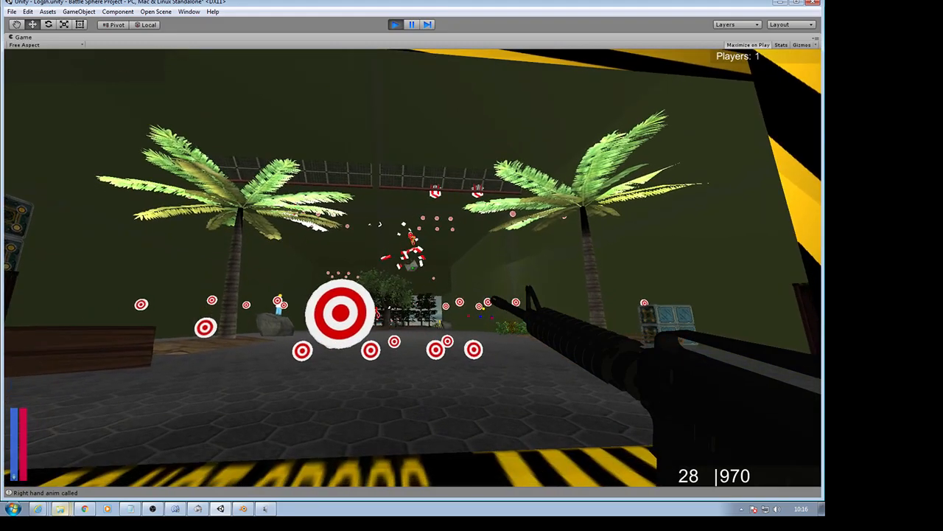
click(413, 268)
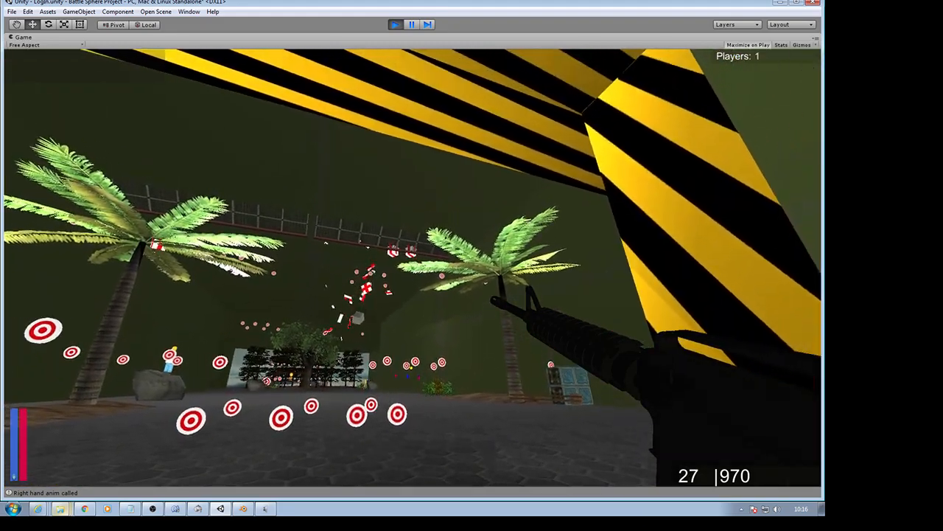
click(413, 268)
click(412, 267)
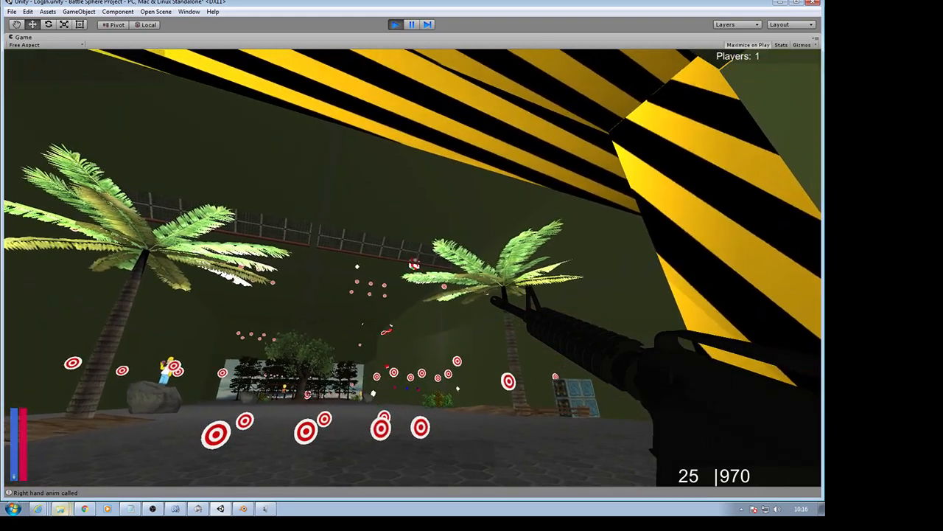
click(413, 268)
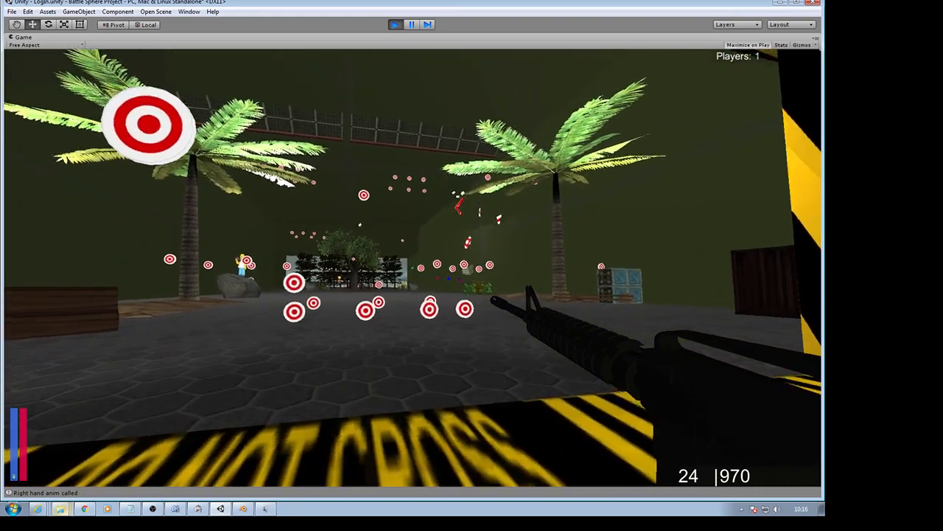
key(d)
key(a)
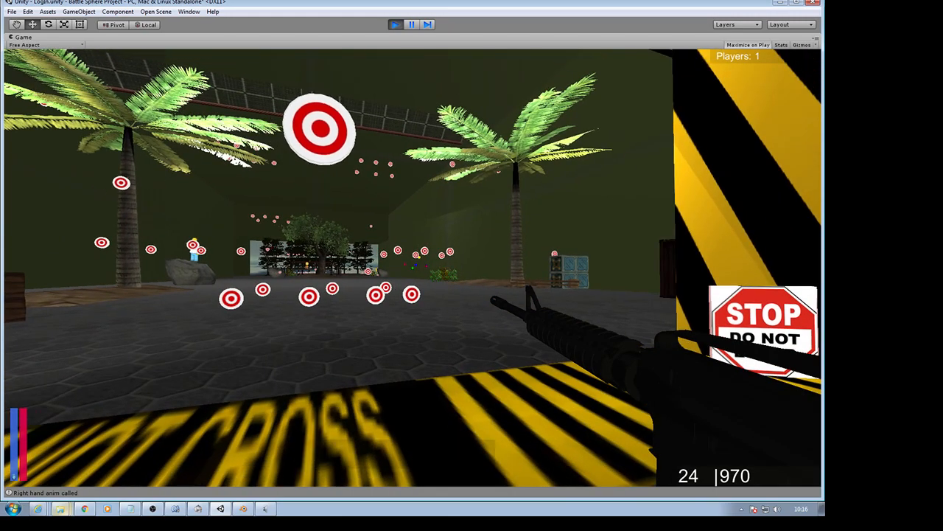
Step: Switch to the scoped sniper rifle and shoot the coloured ball ornaments and round targets through its scope
key(2)
right_click(413, 268)
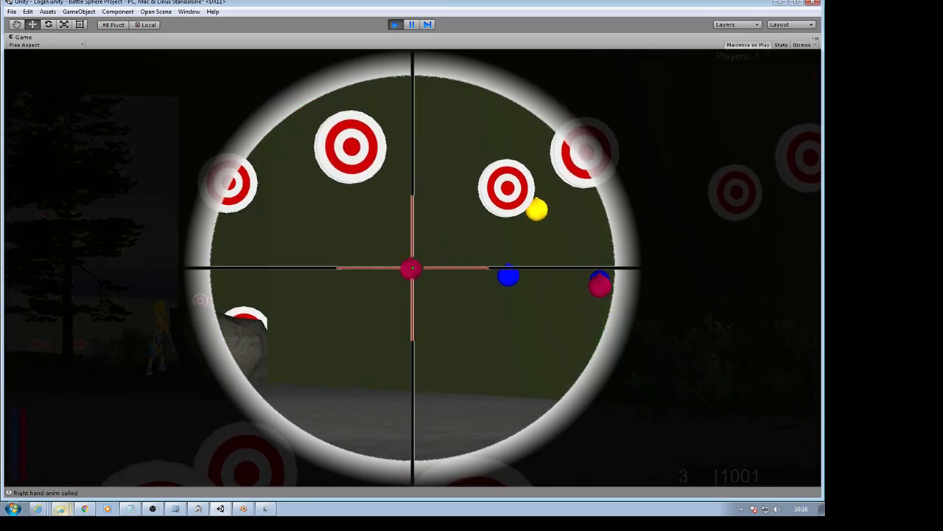
click(412, 267)
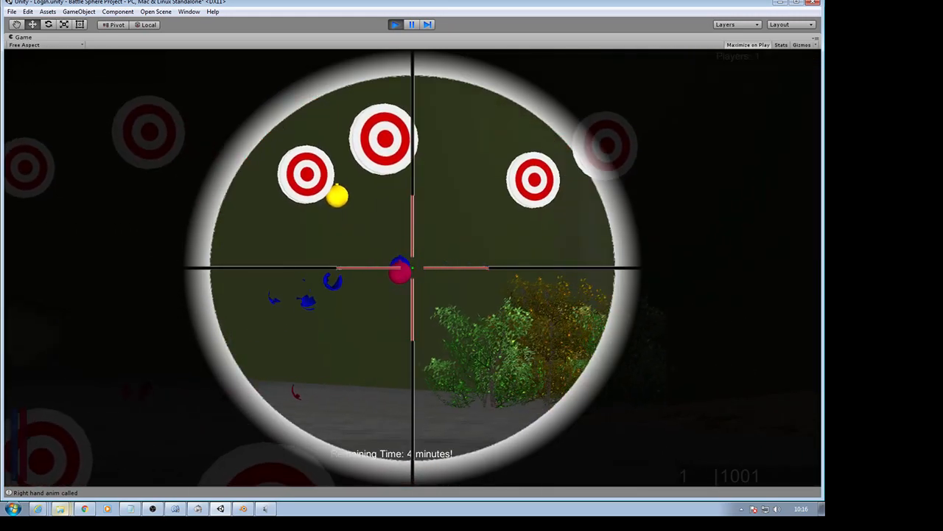
key(d)
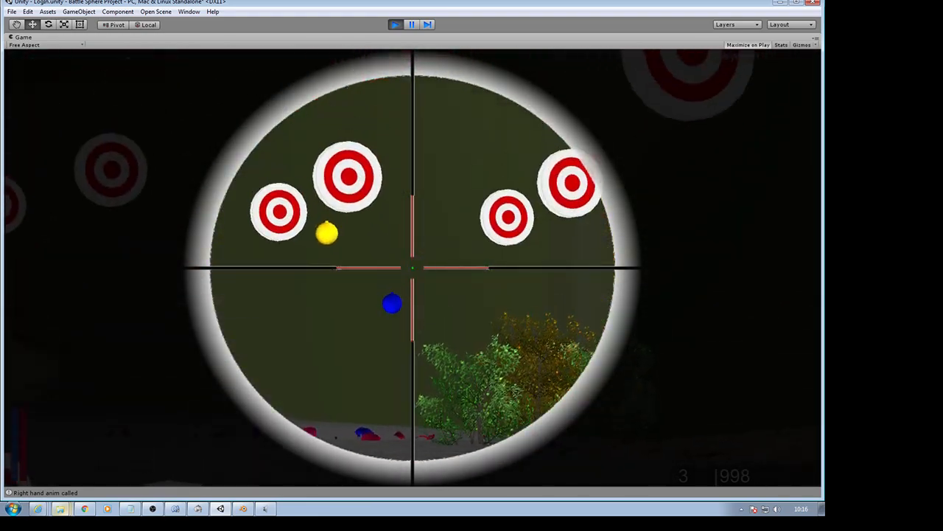
click(412, 268)
click(412, 268)
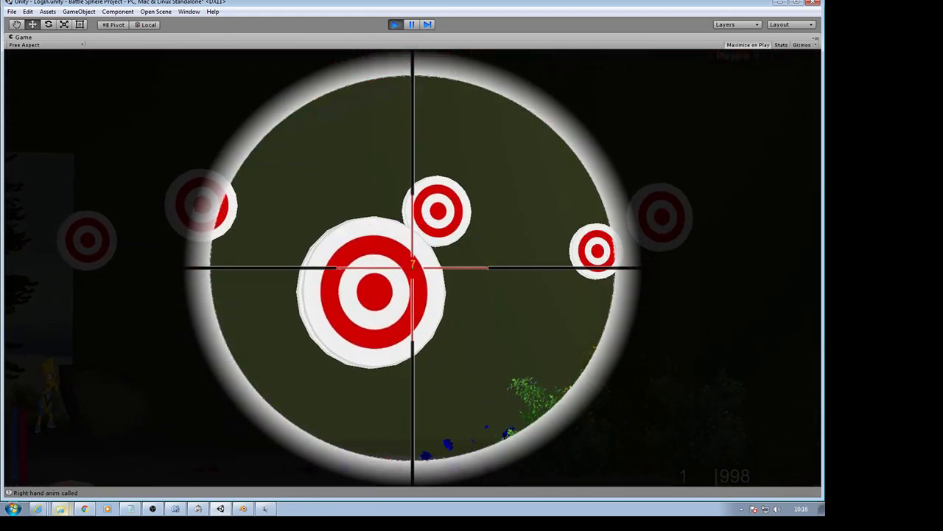
Step: Leave the scope view and stop the game's play mode
right_click(412, 267)
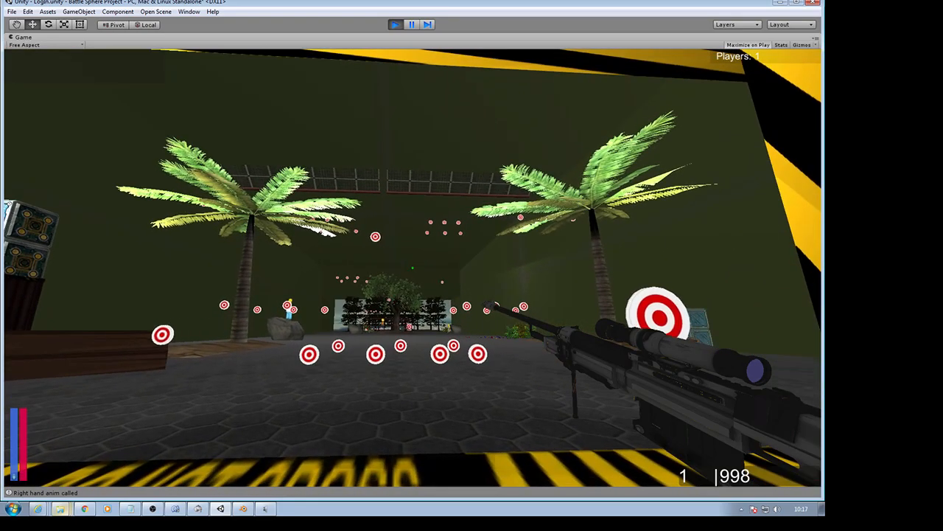
key(Escape)
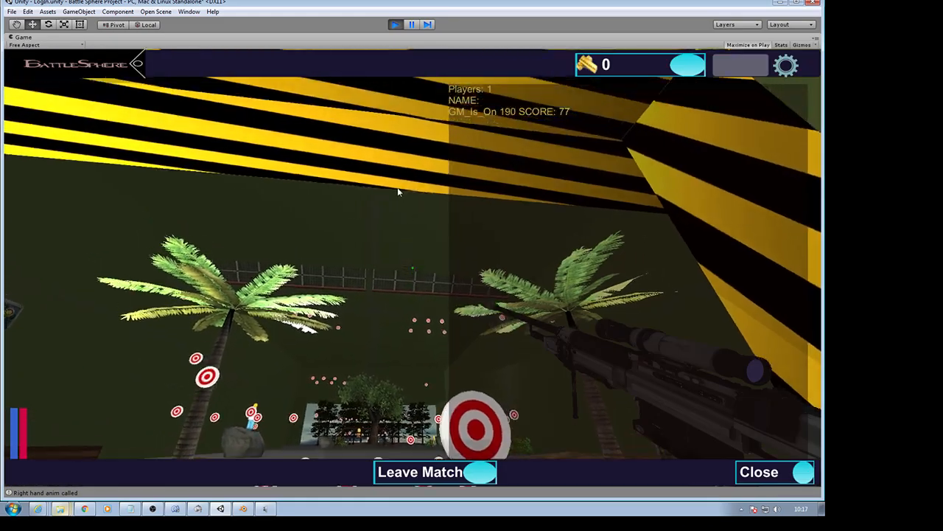
click(396, 25)
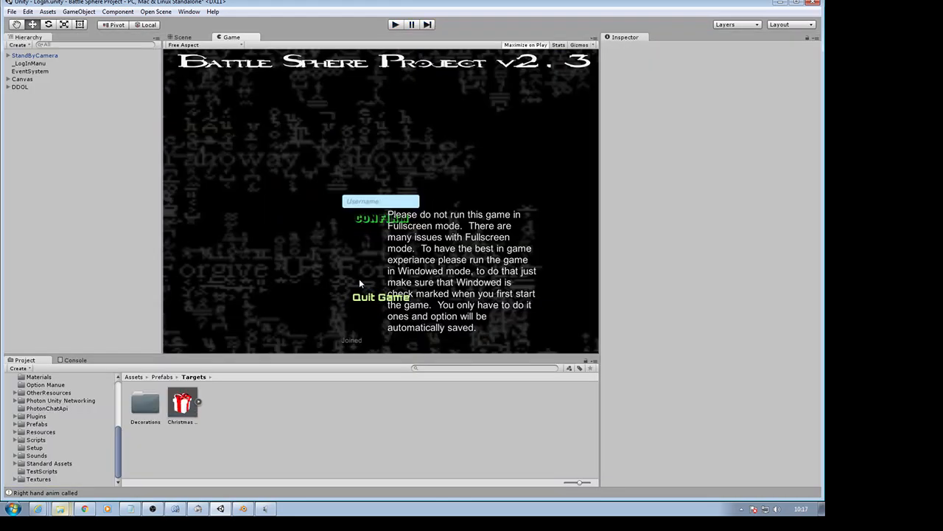
Step: Switch to Blender and import Christmas Gift Destroyed.obj from the project's Presents folder as a Wavefront model
click(244, 509)
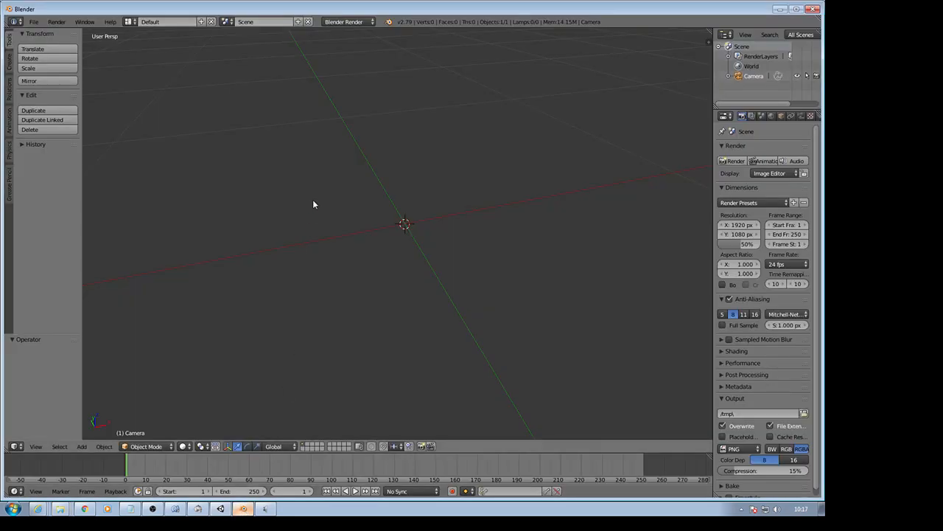
click(33, 22)
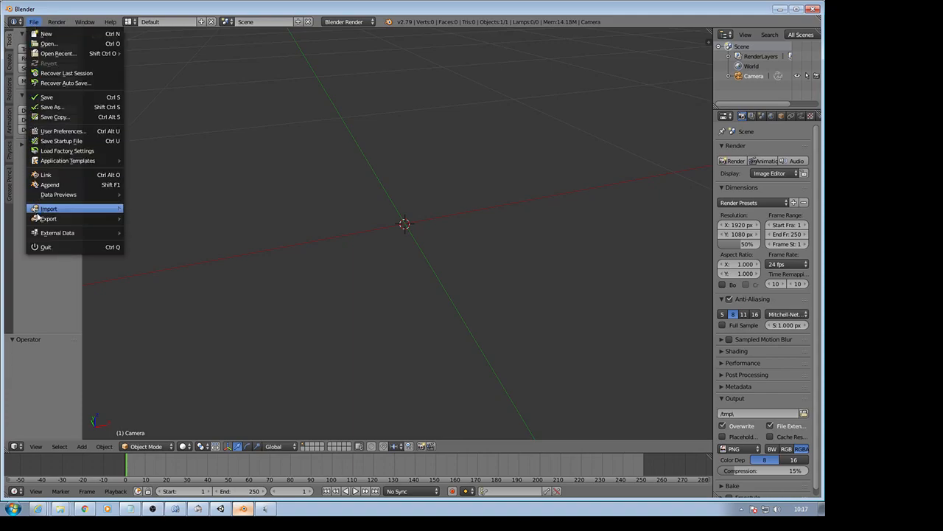
mouse_move(39, 219)
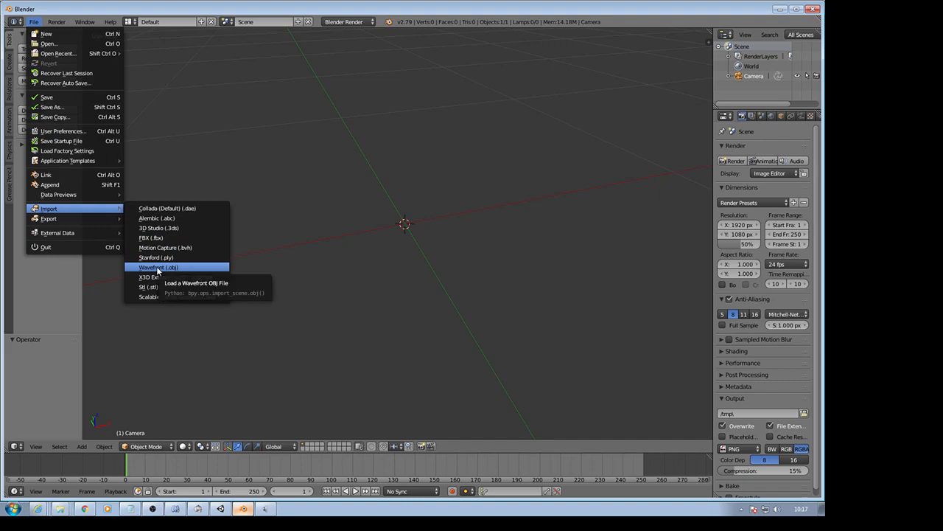
click(154, 270)
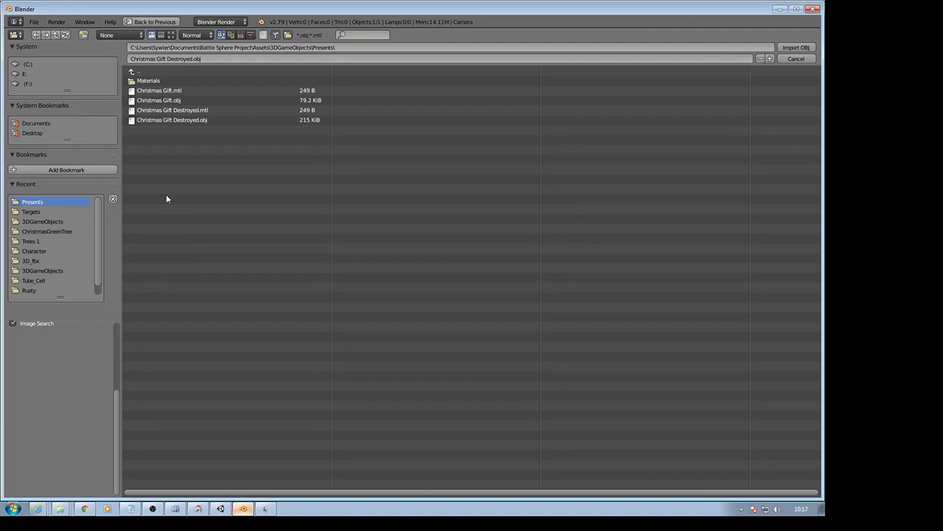
click(39, 270)
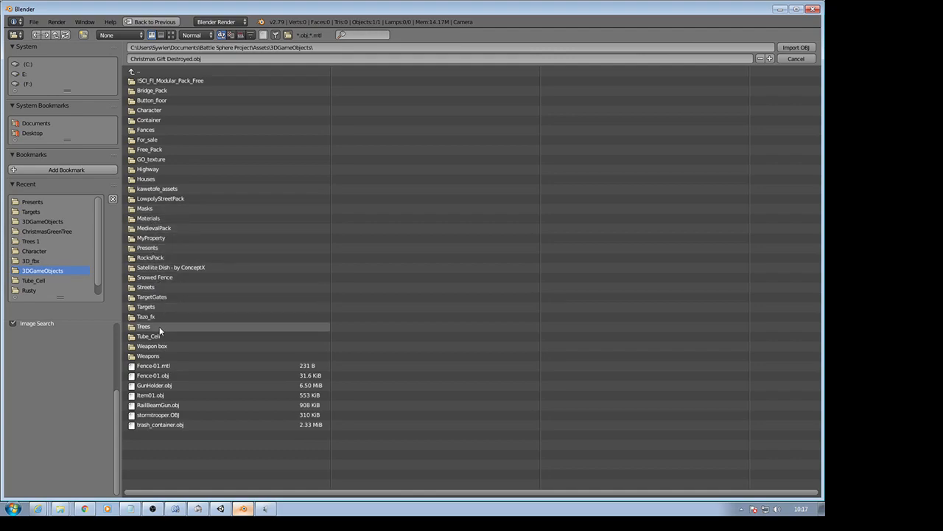
click(158, 247)
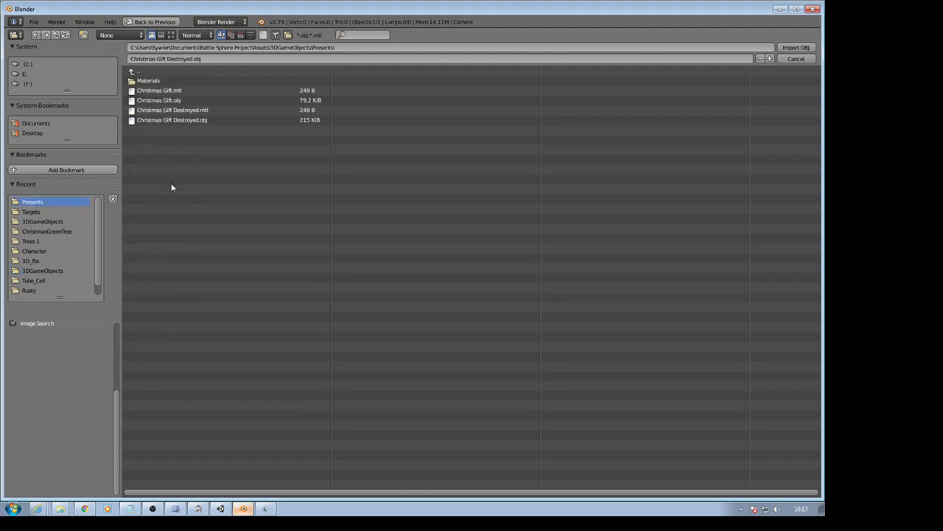
click(159, 121)
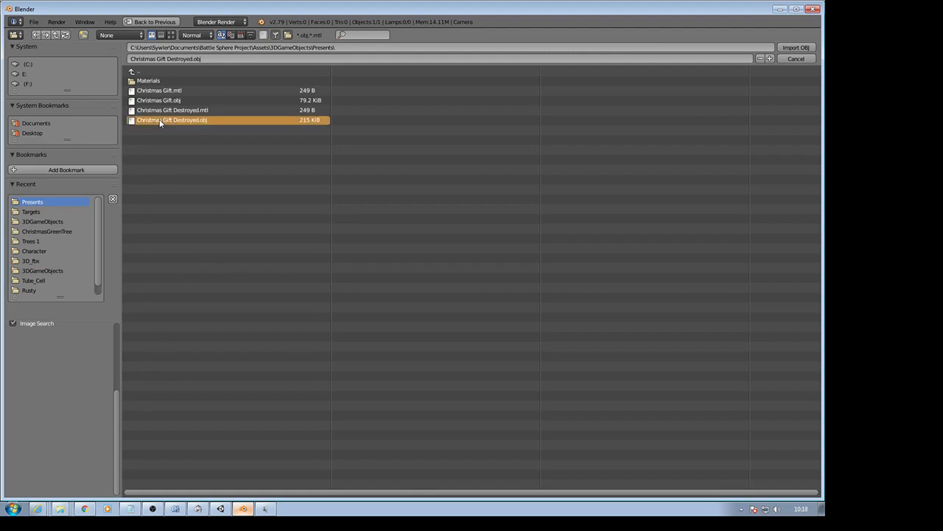
click(795, 48)
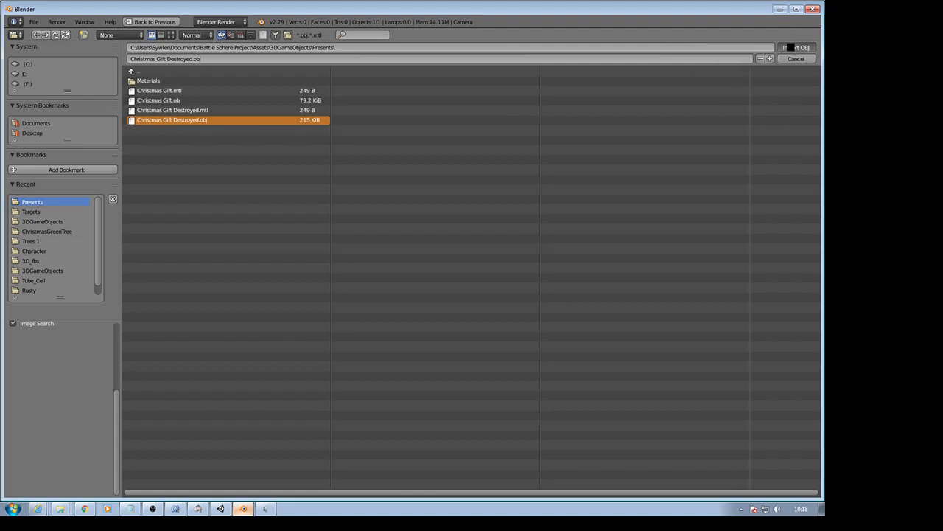
Step: Examine the list of separate objects that make up the imported gift model
scroll(764, 86, down, 10)
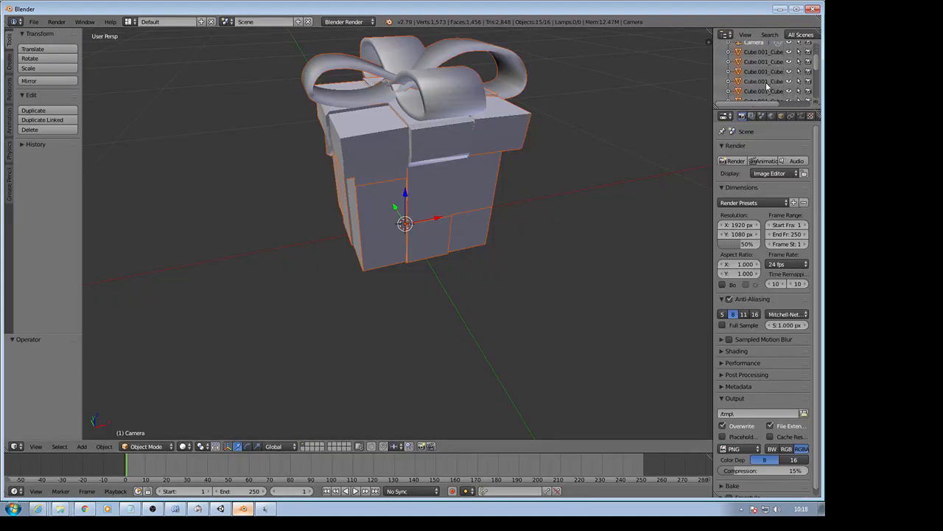
scroll(764, 86, up, 10)
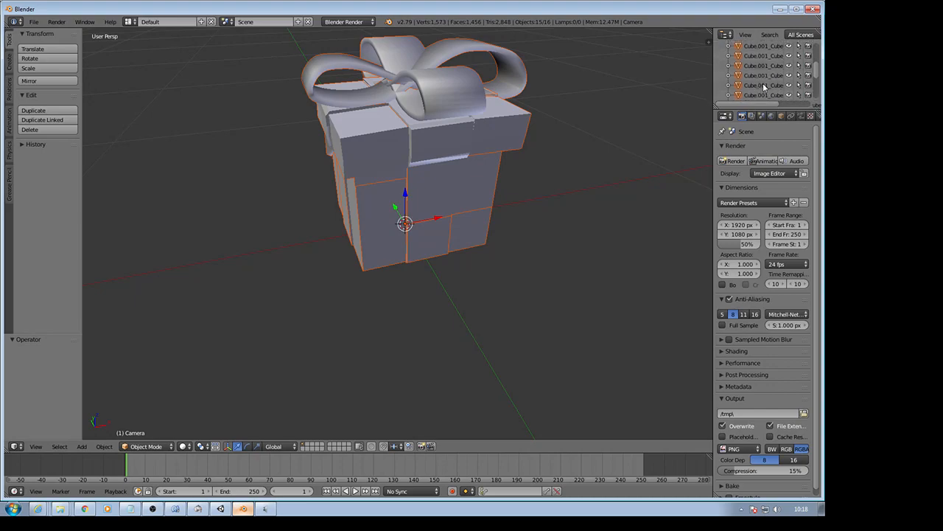
scroll(764, 87, down, 1)
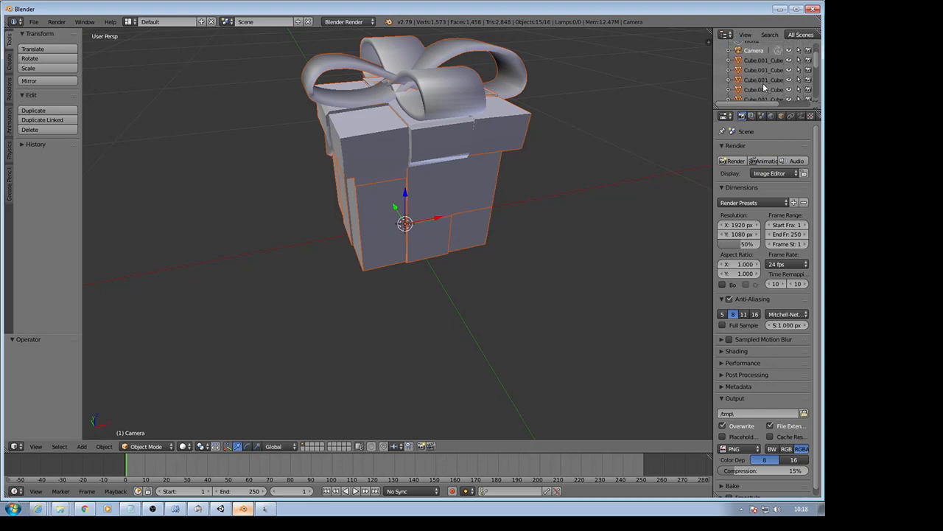
scroll(754, 83, down, 2)
scroll(754, 83, up, 1)
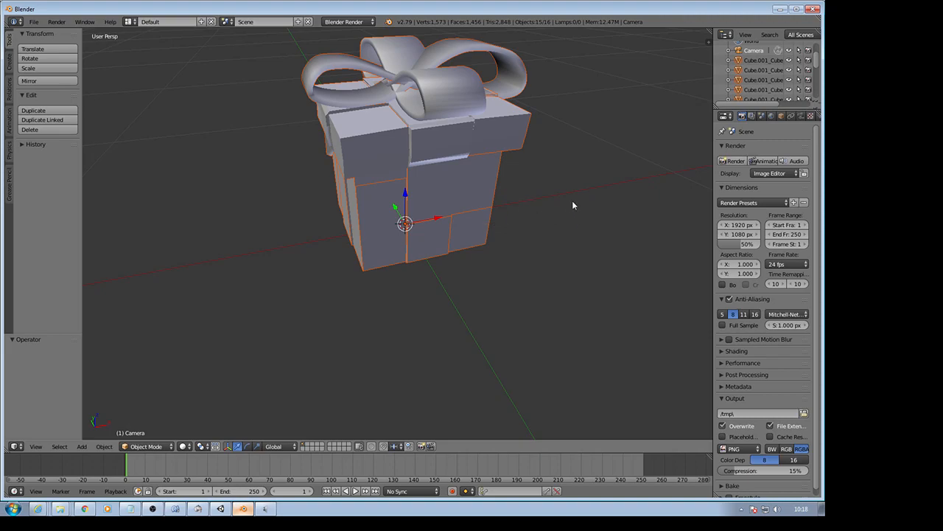
scroll(763, 90, down, 5)
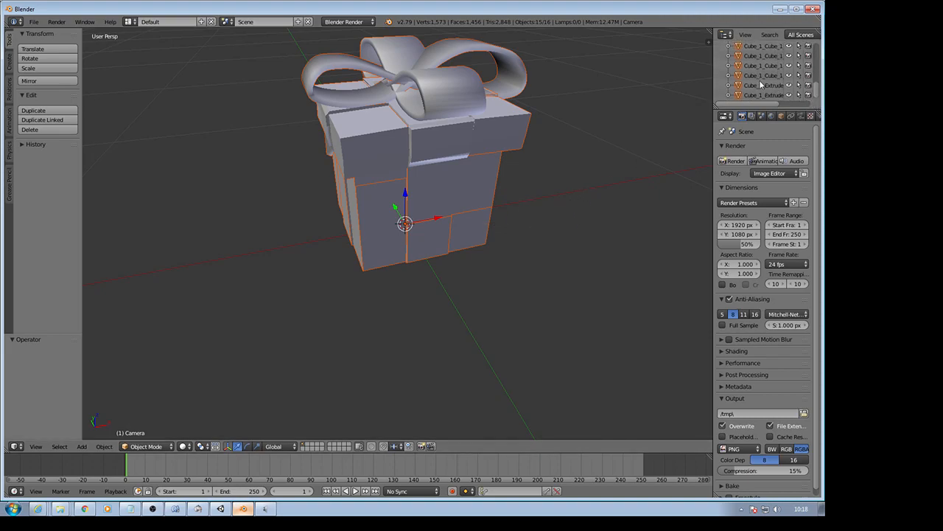
scroll(761, 91, up, 5)
scroll(763, 90, down, 5)
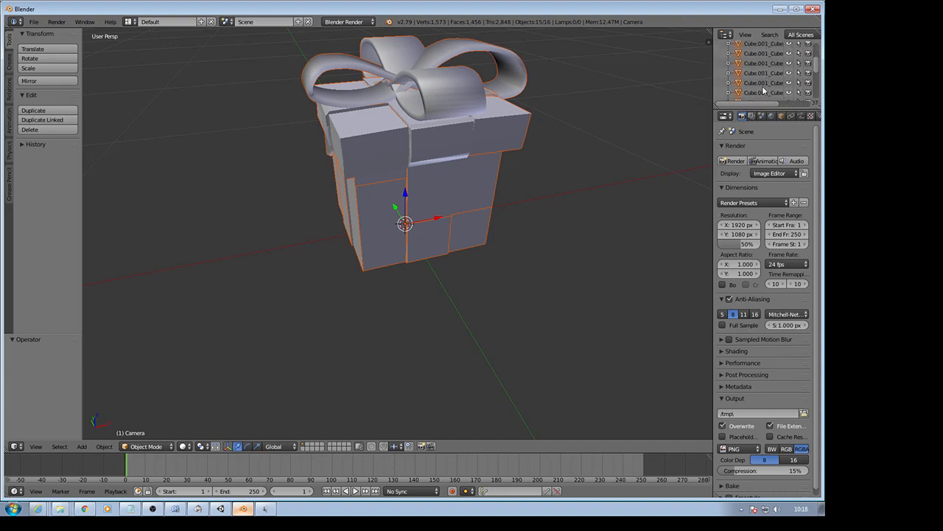
scroll(765, 89, up, 5)
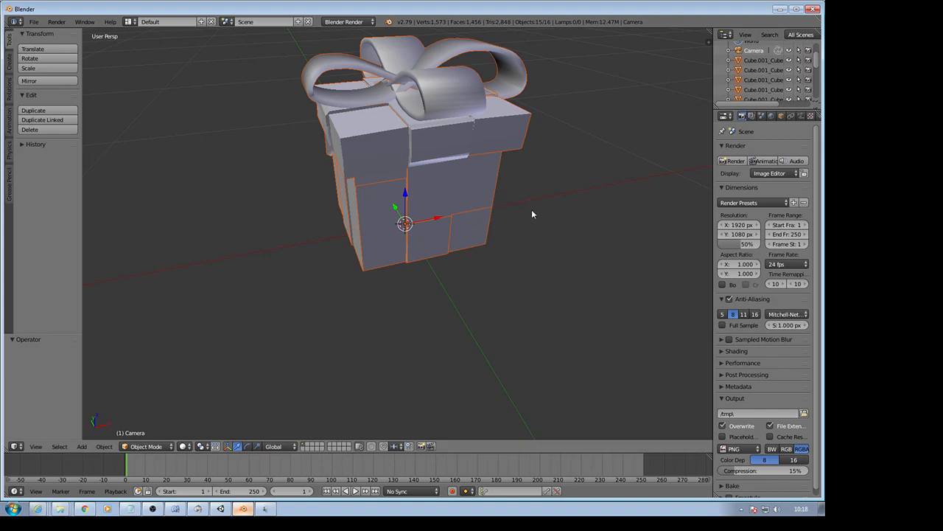
Step: Inspect the gift model from several sides and select individual pieces of its lid and box body
middle_drag(528, 197, 479, 208)
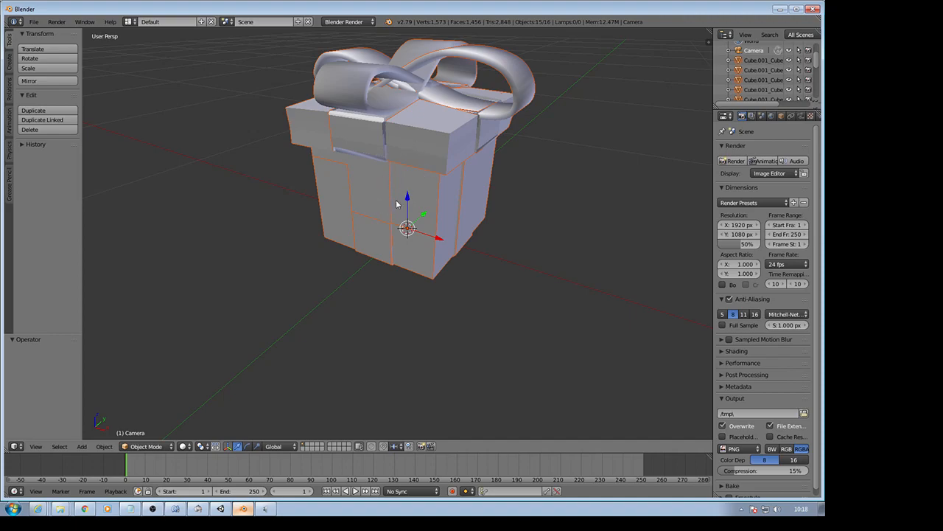
middle_drag(512, 193, 425, 219)
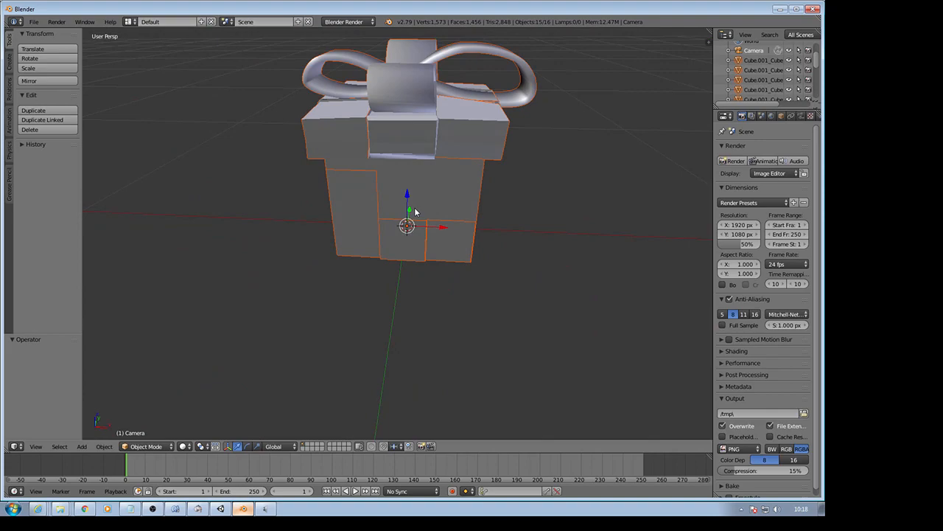
middle_drag(399, 217, 469, 205)
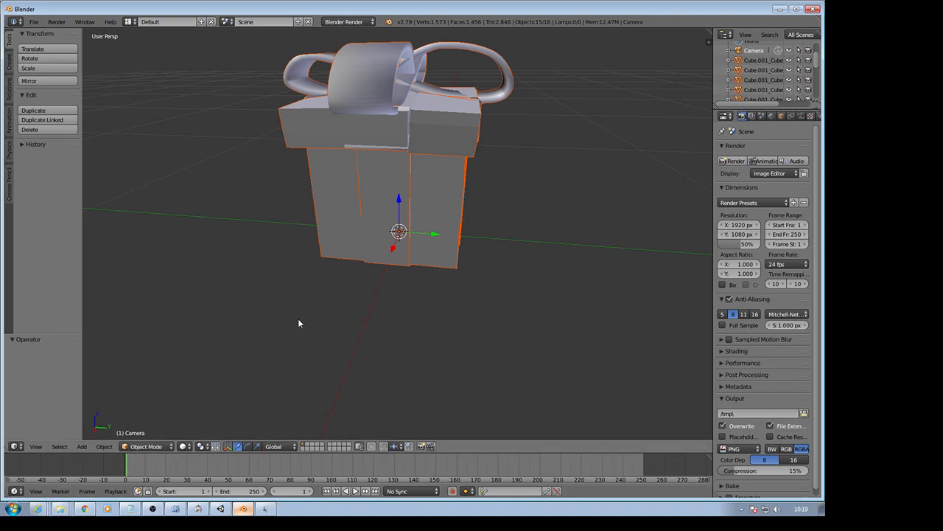
middle_drag(472, 278, 396, 277)
right_click(352, 117)
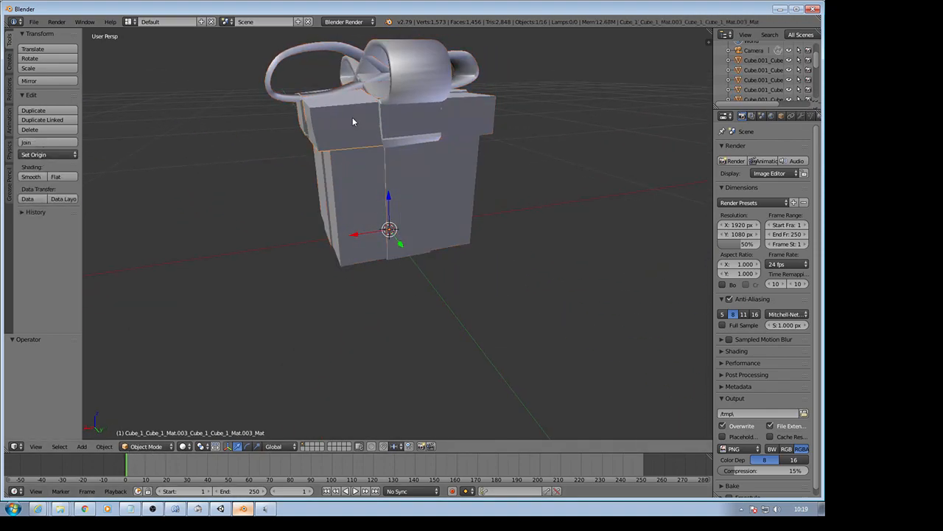
middle_drag(467, 94, 577, 148)
right_click(421, 181)
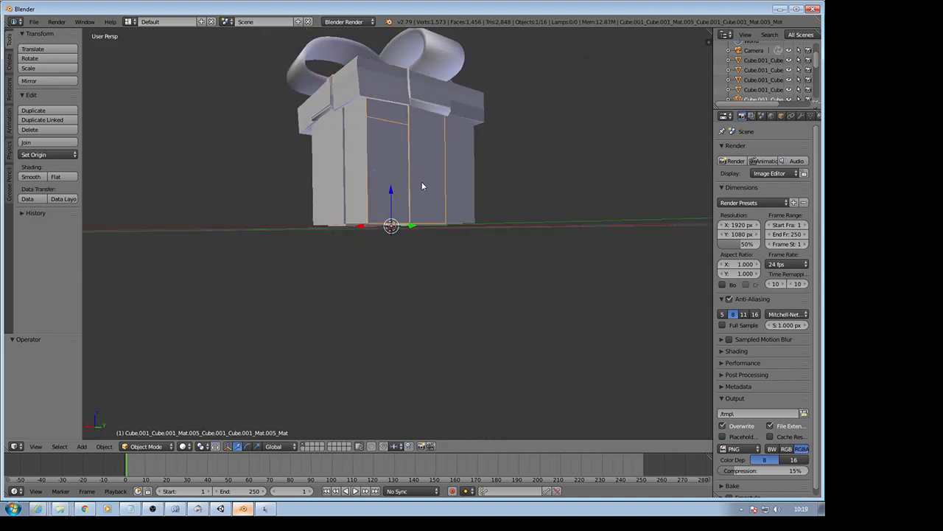
Step: Inspect the gift from several sides, selecting individual pieces of the box, lid and bow
middle_drag(516, 170, 406, 196)
right_click(413, 196)
middle_drag(463, 185, 361, 234)
right_click(399, 134)
middle_drag(500, 126, 621, 116)
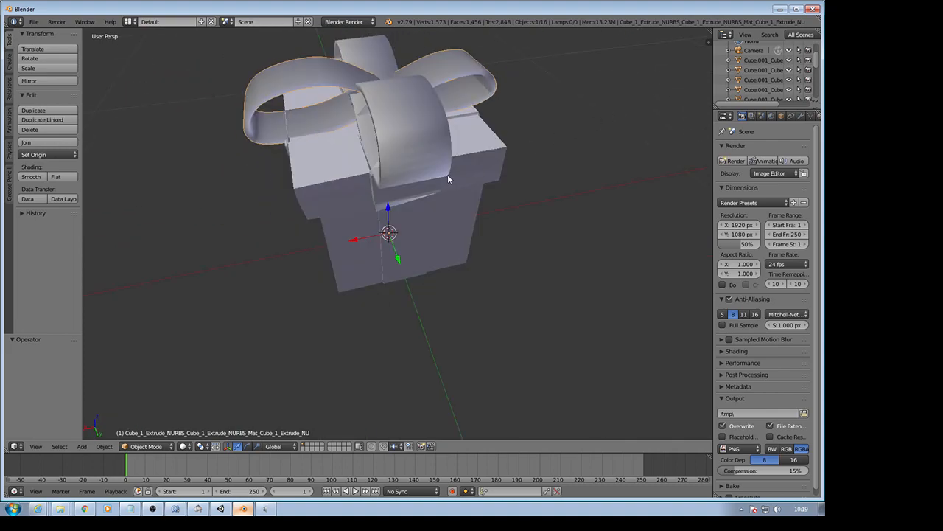
right_click(341, 171)
right_click(477, 146)
middle_drag(489, 207, 504, 160)
middle_drag(372, 181, 512, 186)
Step: Pull a wall piece away from the side of the box, and undo the move
right_drag(443, 179, 493, 179)
click(491, 179)
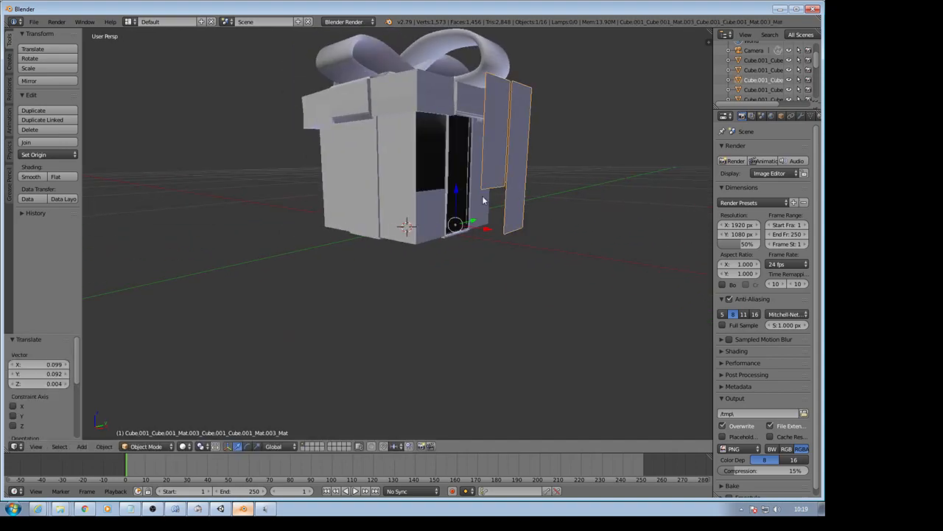
key(ctrl+z)
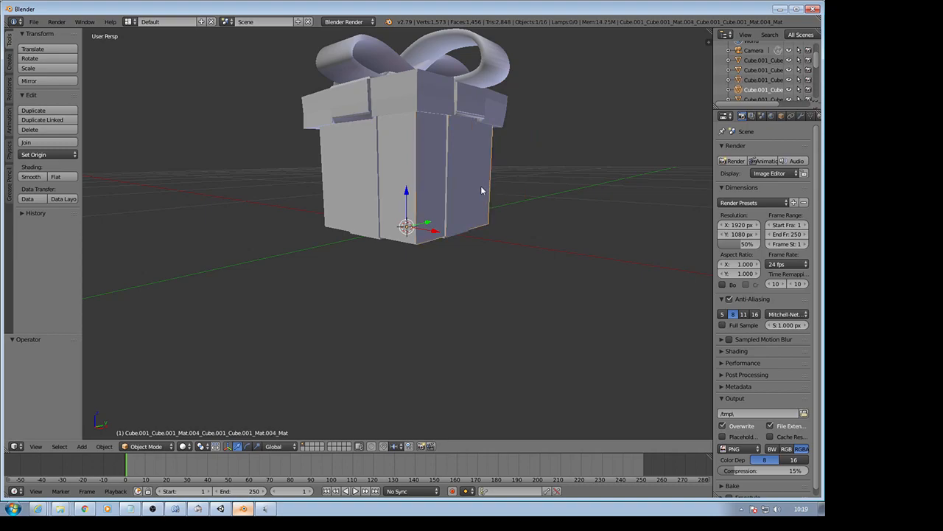
Step: Select the stepped upper wall piece of the box and open it in Edit Mode
right_click(402, 176)
middle_drag(417, 160, 474, 164)
click(146, 446)
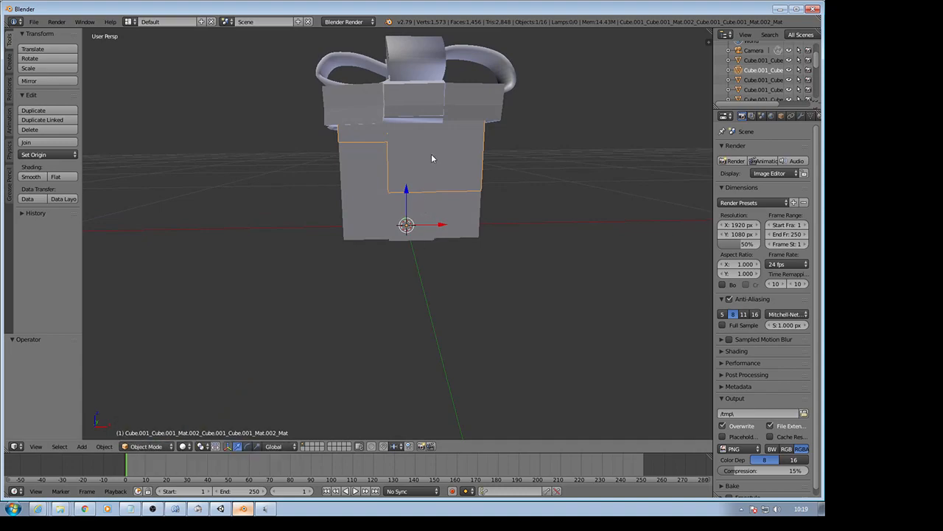
click(142, 448)
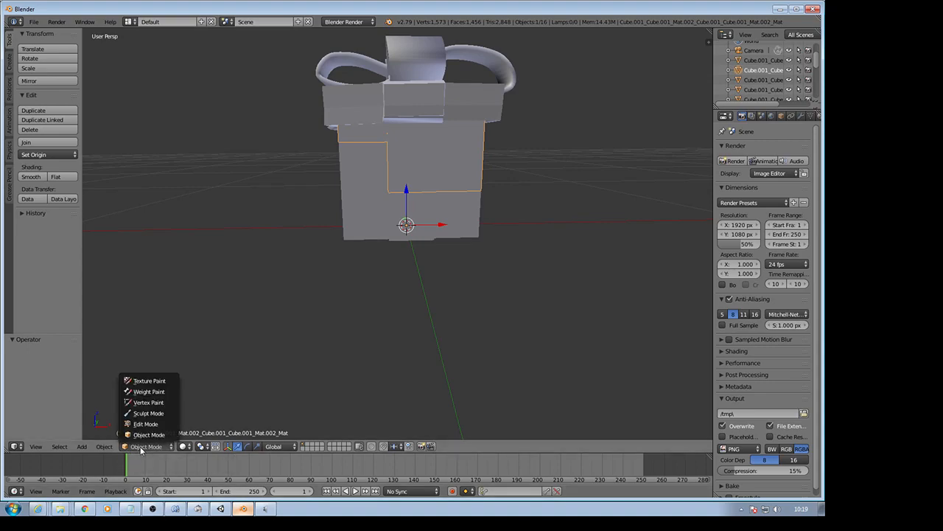
click(137, 424)
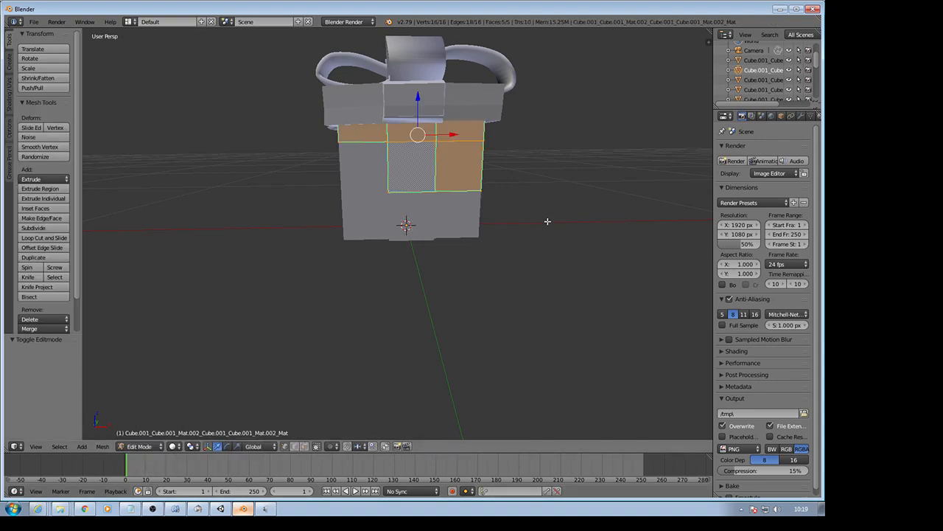
key(Tab)
key(Tab)
mouse_move(516, 227)
middle_down()
mouse_move(511, 239)
mouse_move(507, 204)
mouse_move(510, 221)
middle_up()
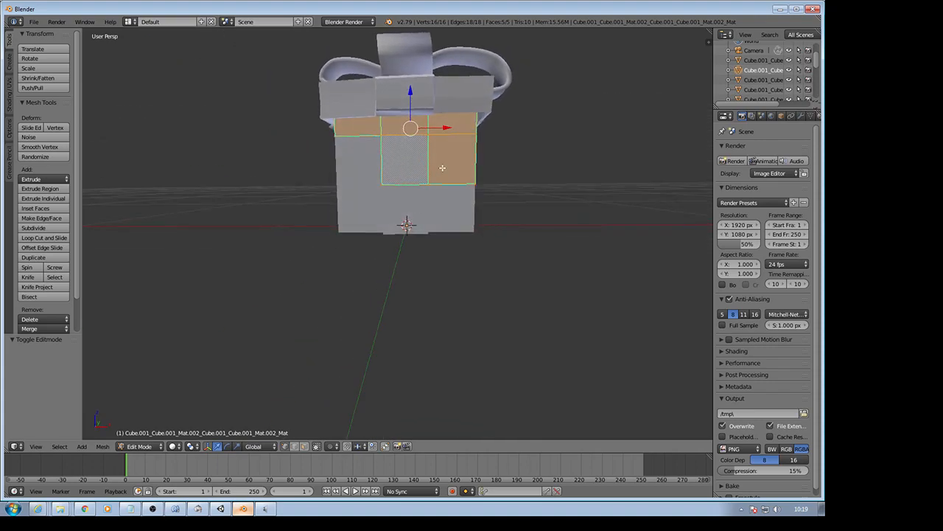
Step: Switch the wall piece to face selection and deselect all of its faces
key(a)
middle_drag(440, 168, 507, 172)
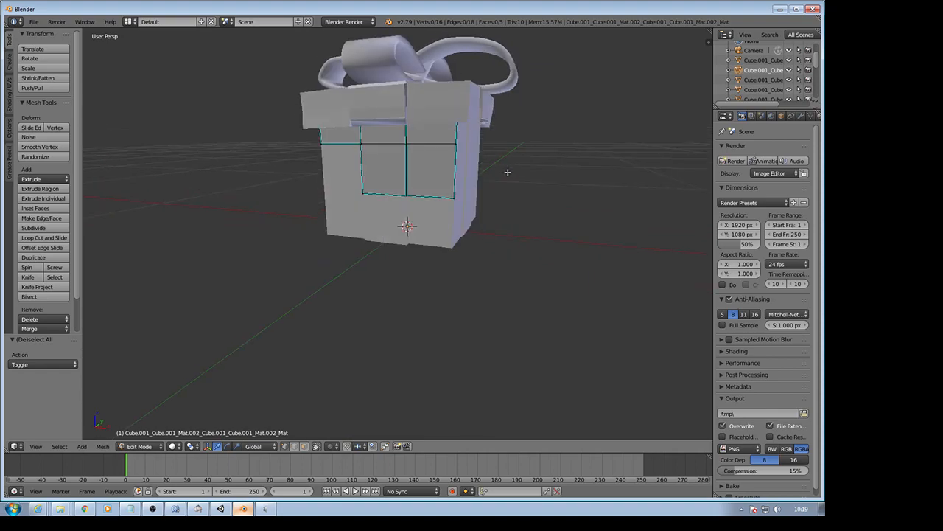
key(a)
mouse_move(507, 172)
middle_down()
mouse_move(499, 130)
mouse_move(505, 179)
middle_up()
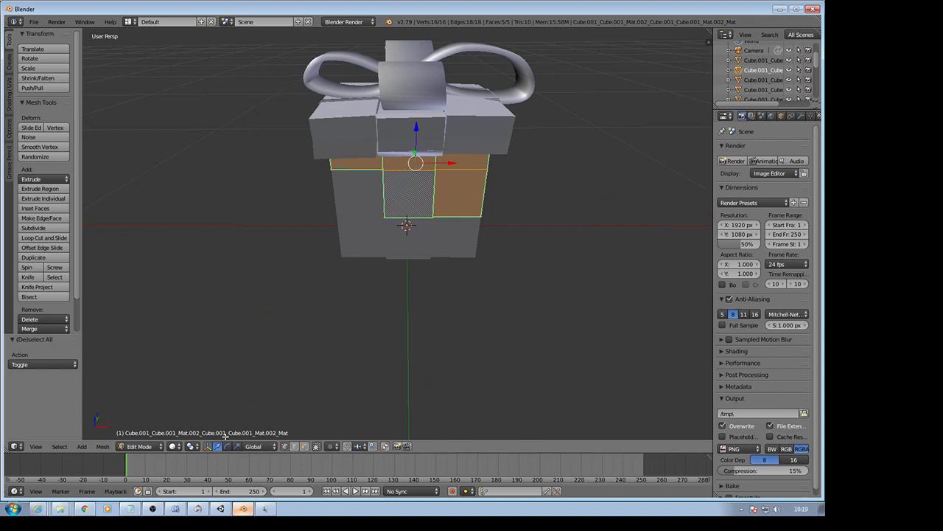
click(303, 447)
middle_drag(552, 224, 483, 194)
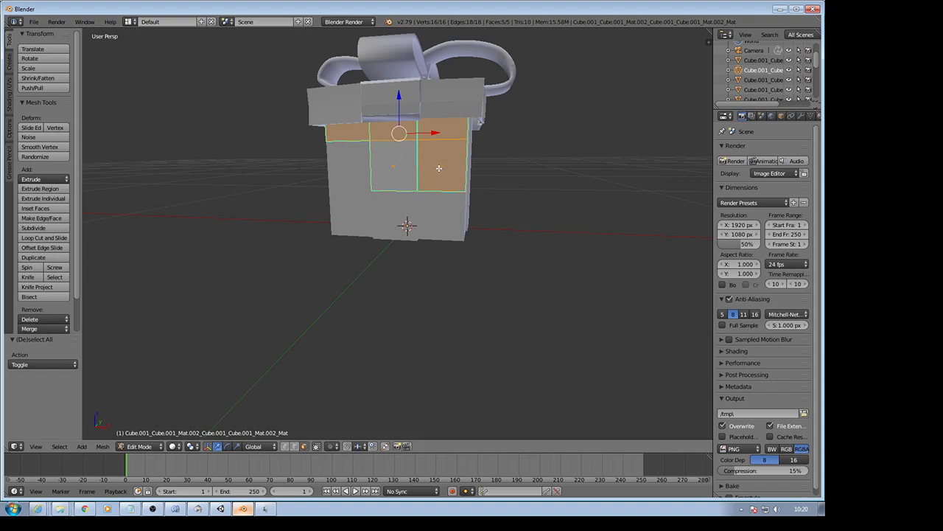
key(a)
middle_drag(581, 163, 579, 116)
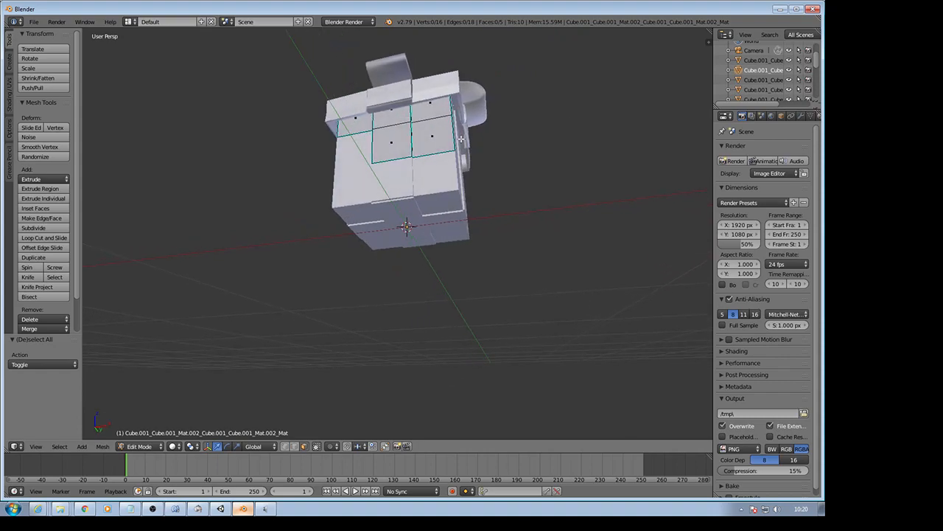
key(a)
middle_drag(461, 138, 583, 147)
key(a)
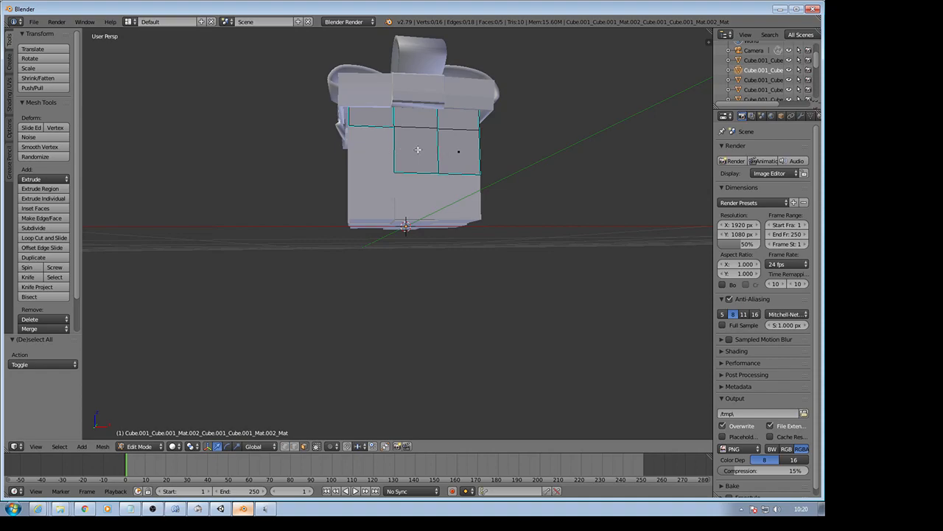
Step: Select the two adjacent lower faces of the wall piece and separate them by selection into a new mesh
right_click(418, 150)
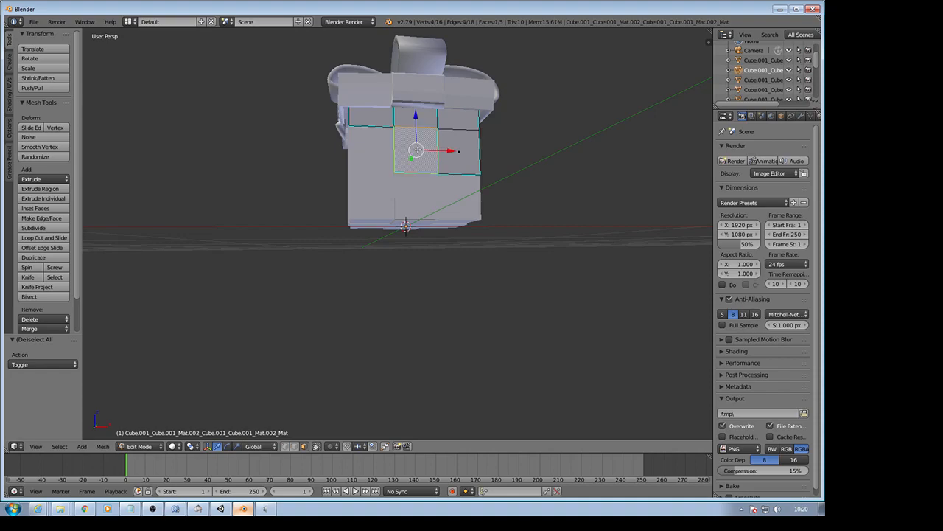
shift+right_click(462, 151)
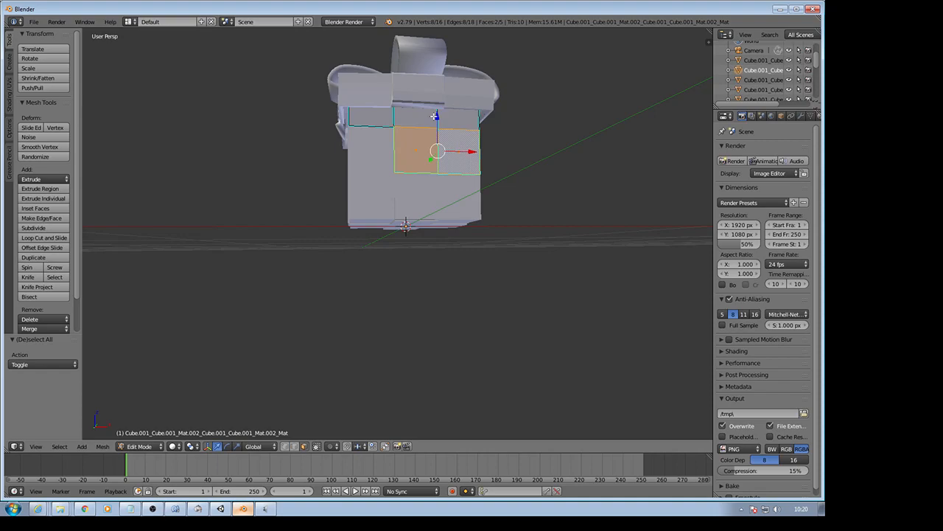
mouse_move(533, 145)
middle_down()
mouse_move(444, 150)
mouse_move(443, 158)
mouse_move(546, 193)
mouse_move(617, 194)
mouse_move(538, 143)
mouse_move(427, 146)
mouse_move(560, 158)
mouse_move(457, 160)
mouse_move(524, 164)
mouse_move(524, 152)
middle_up()
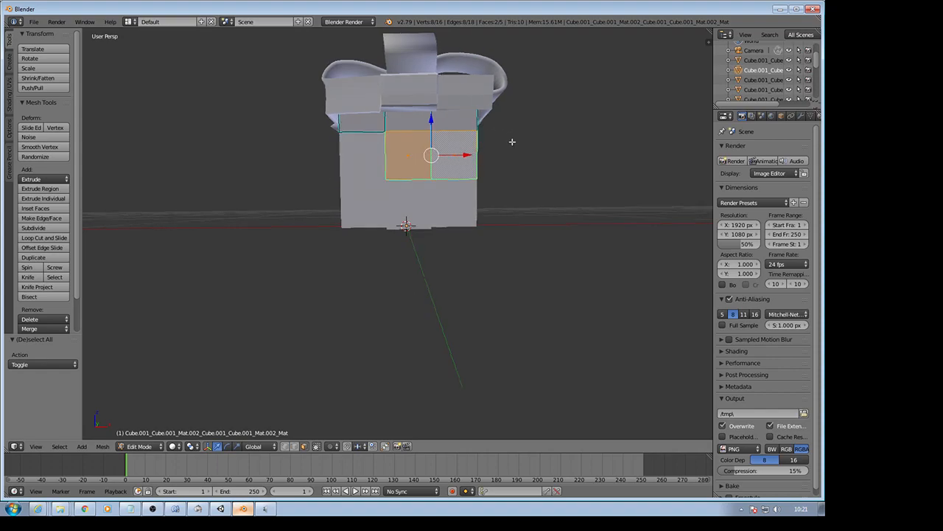
middle_drag(509, 140, 377, 161)
middle_drag(500, 137, 477, 138)
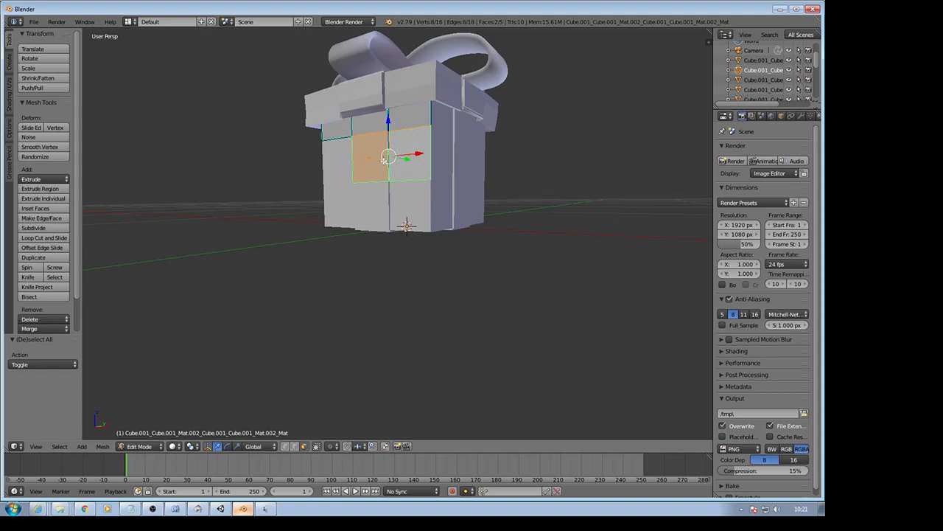
key(p)
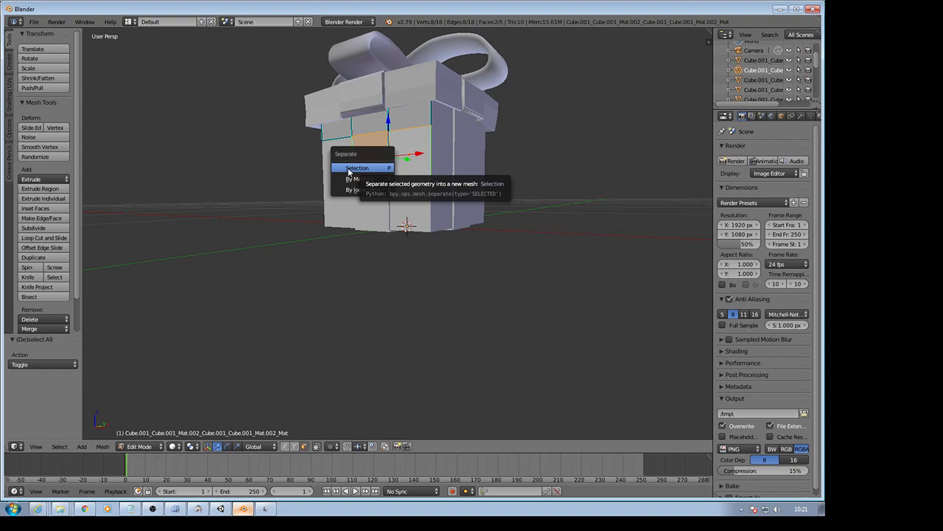
click(349, 169)
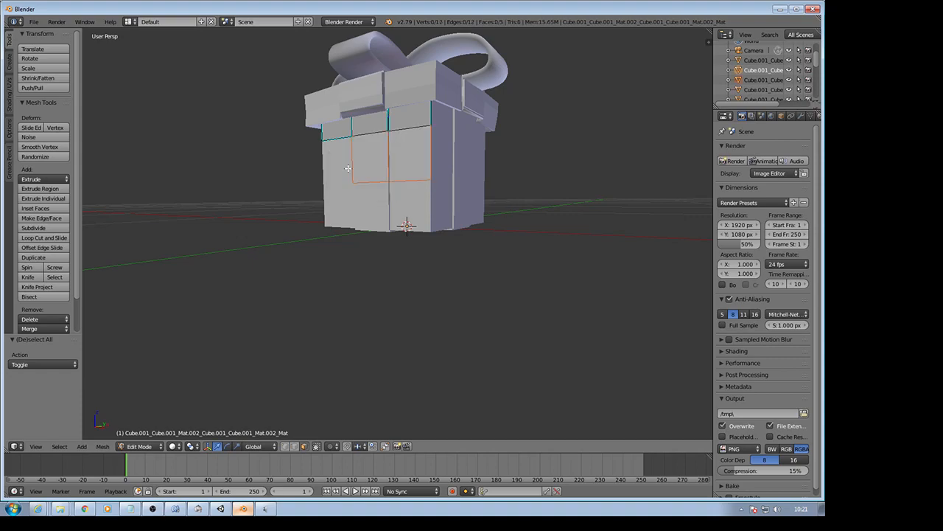
Step: Return to Object Mode, select the neighbouring lower corner piece of the box, and open it in Edit Mode
middle_drag(505, 154, 345, 179)
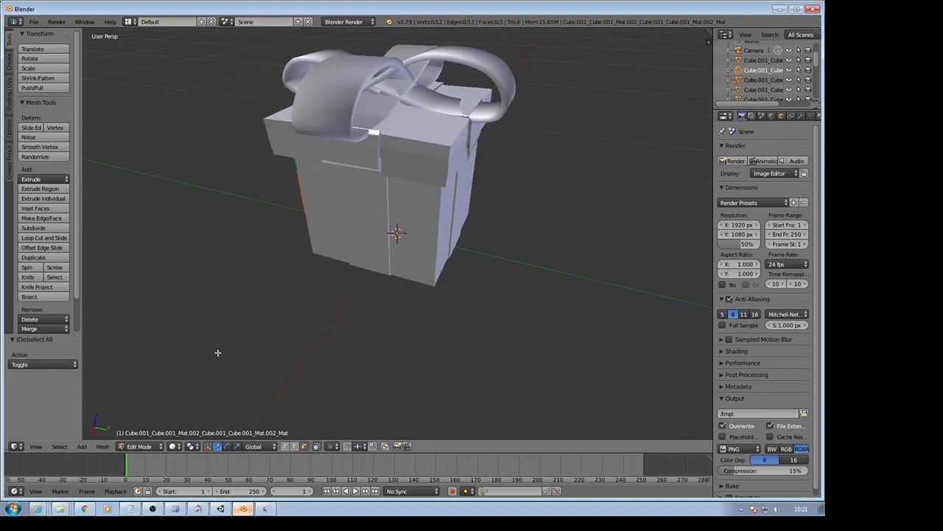
click(137, 447)
click(137, 447)
click(137, 432)
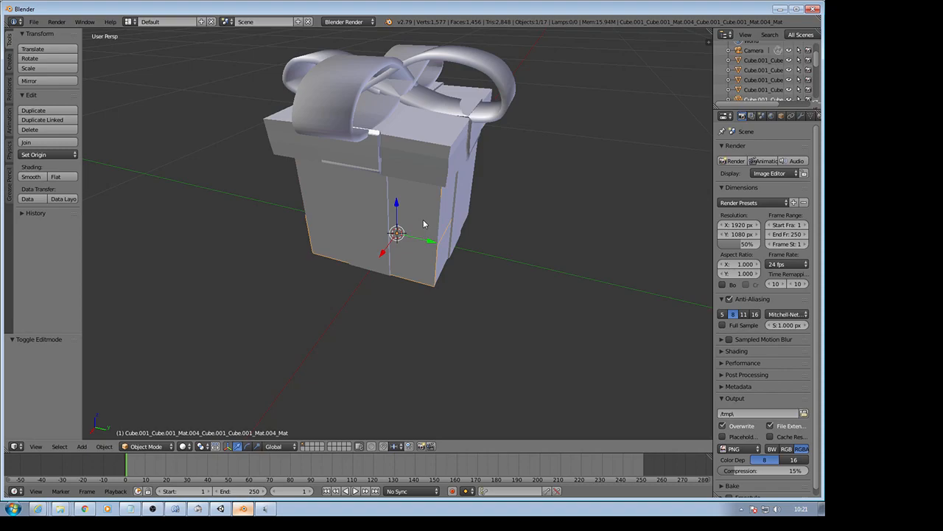
key(Tab)
middle_drag(484, 223, 474, 182)
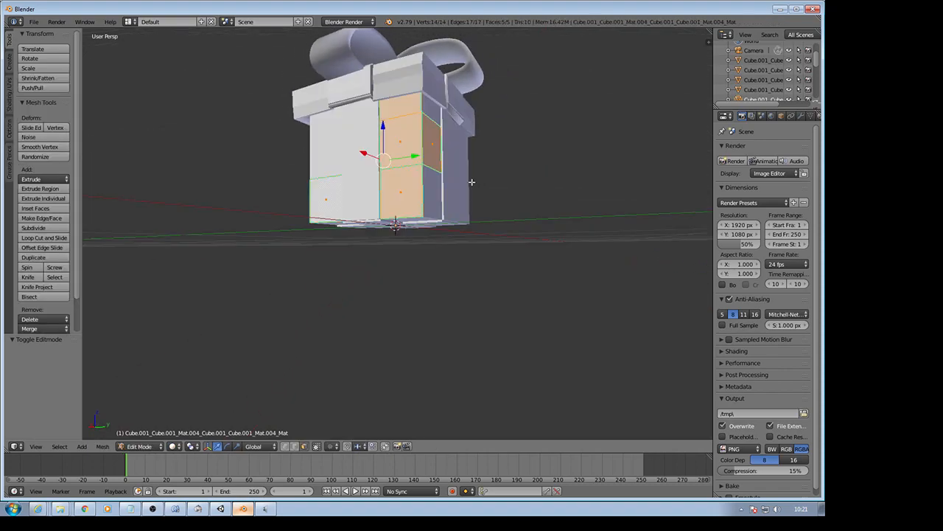
Step: Select two stacked faces of the corner piece and show the Separate options without applying any
key(a)
right_click(403, 158)
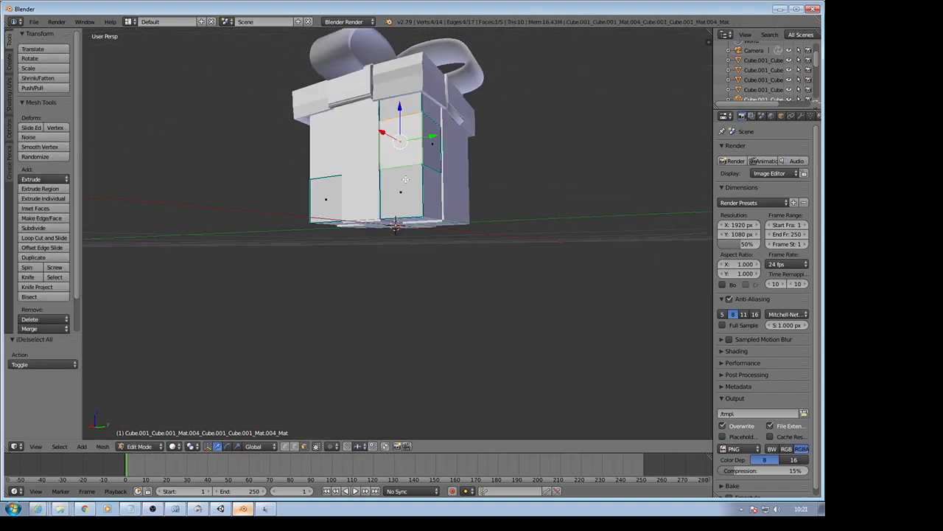
shift+right_click(405, 179)
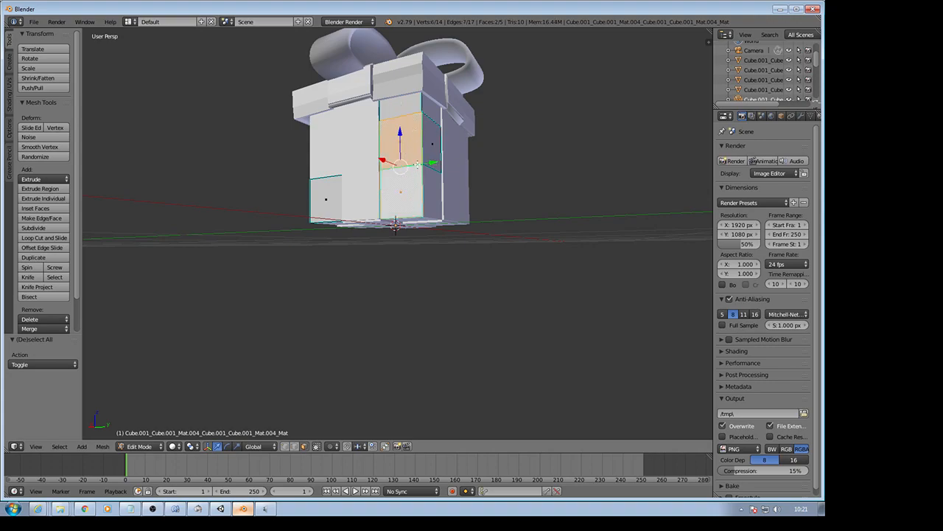
key(p)
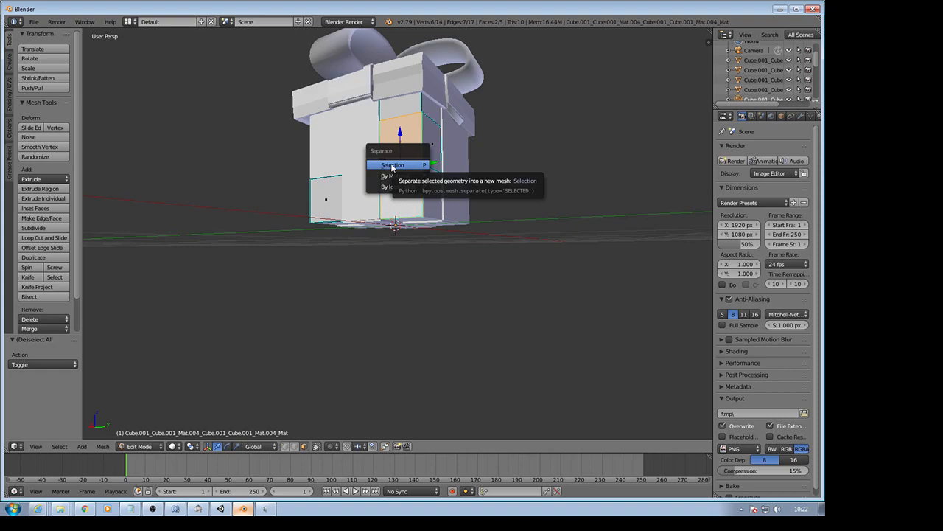
middle_drag(524, 169, 538, 209)
middle_drag(267, 221, 283, 209)
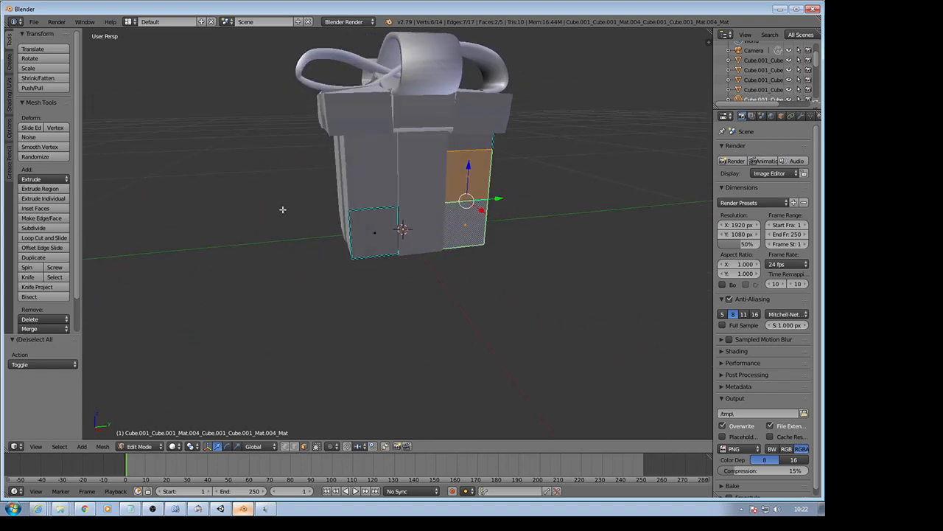
middle_drag(523, 197, 452, 190)
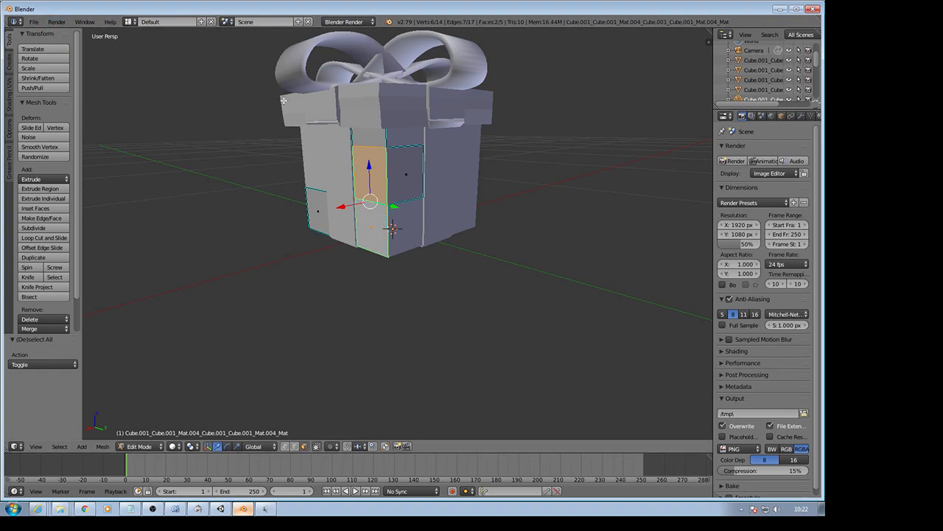
middle_drag(513, 154, 497, 182)
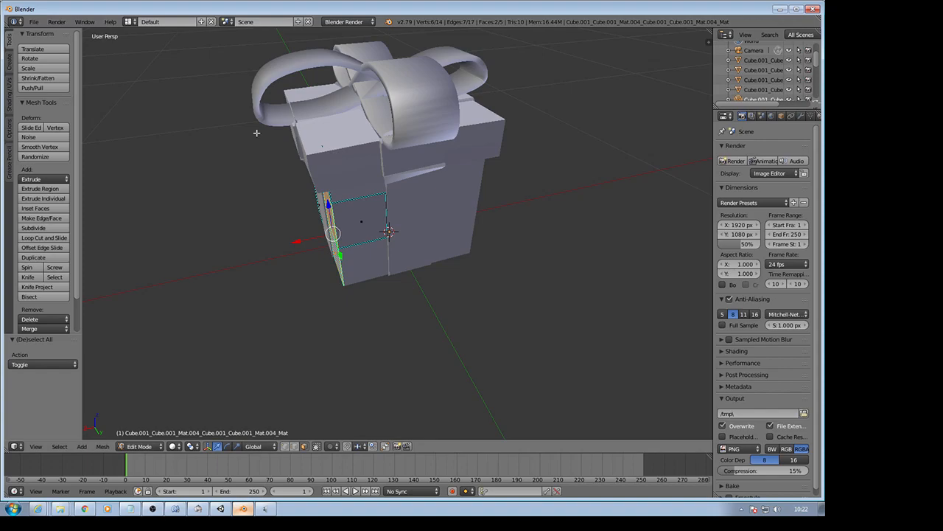
Step: Review the Wavefront (.obj) export options, including Material Groups, for Christmas Gift Destroyed.obj in the Presents folder, and cancel the export
click(34, 22)
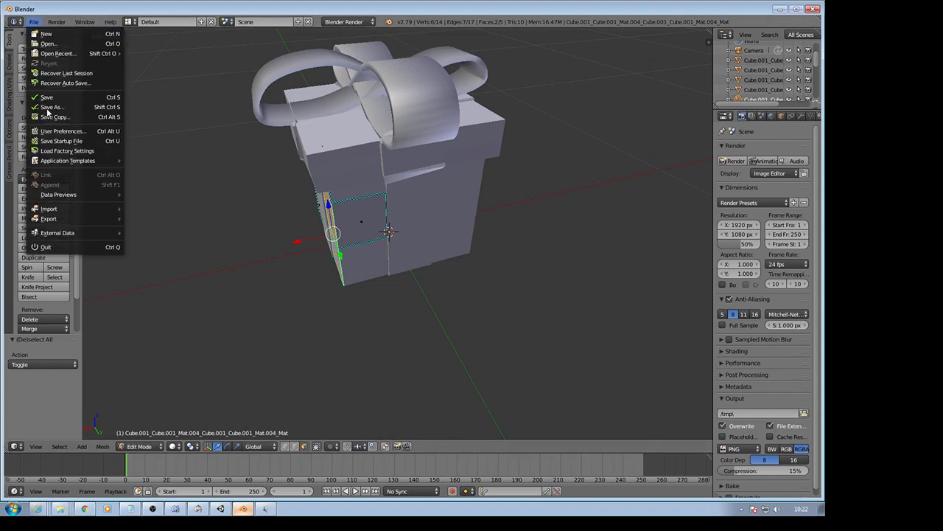
mouse_move(48, 218)
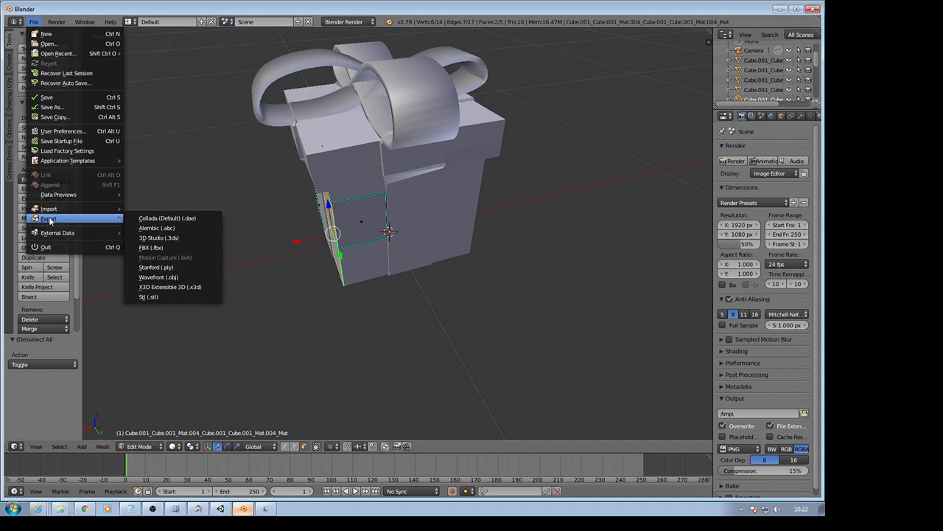
click(142, 278)
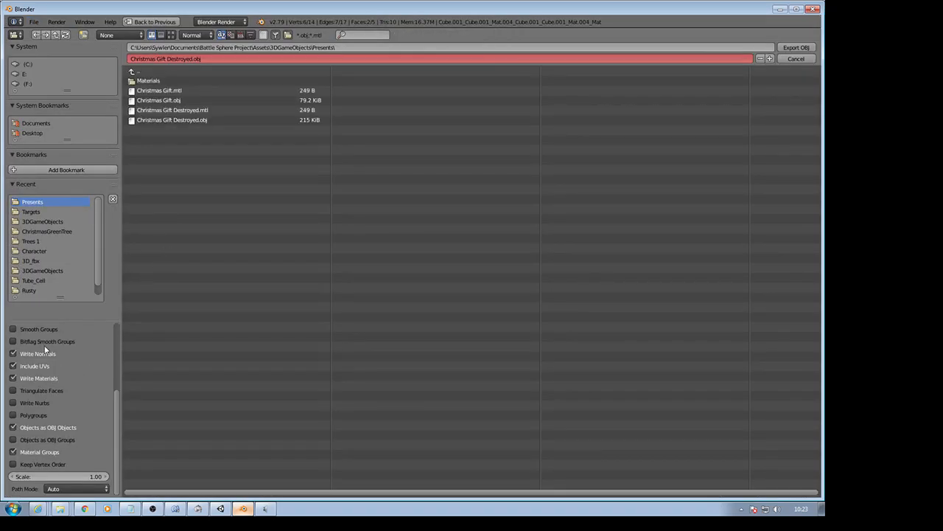
scroll(45, 349, up, 3)
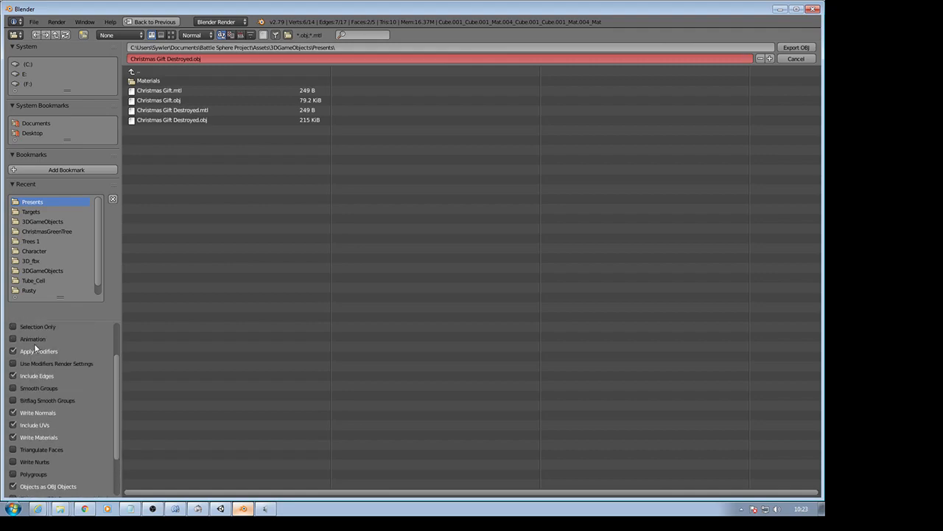
scroll(24, 330, up, 3)
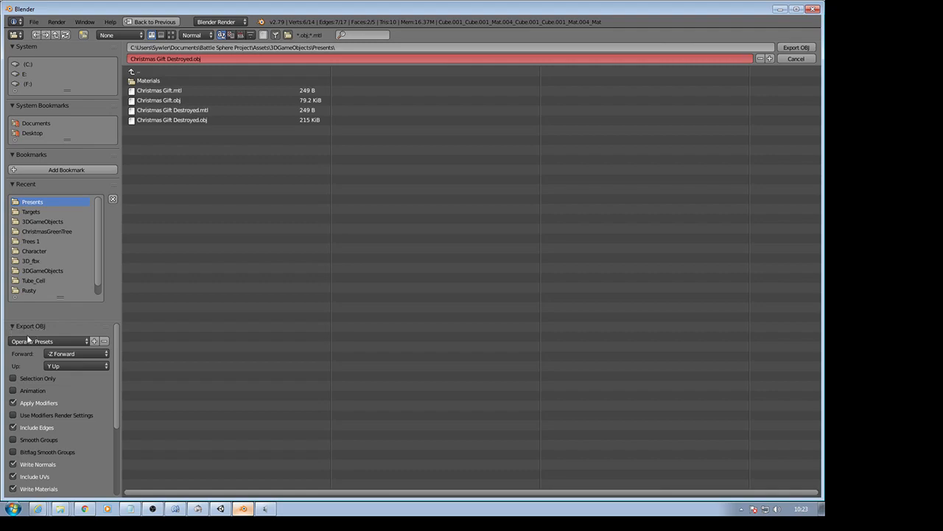
scroll(29, 333, down, 2)
scroll(26, 342, down, 4)
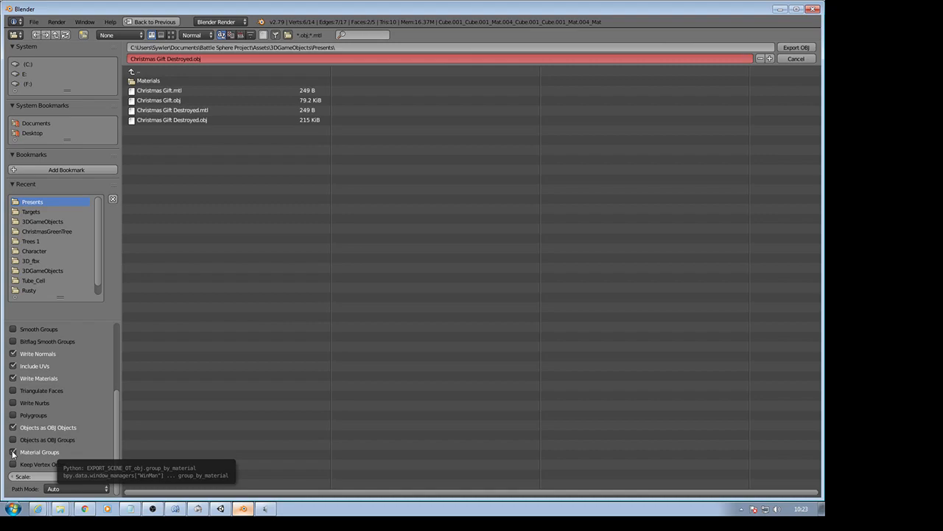
click(12, 452)
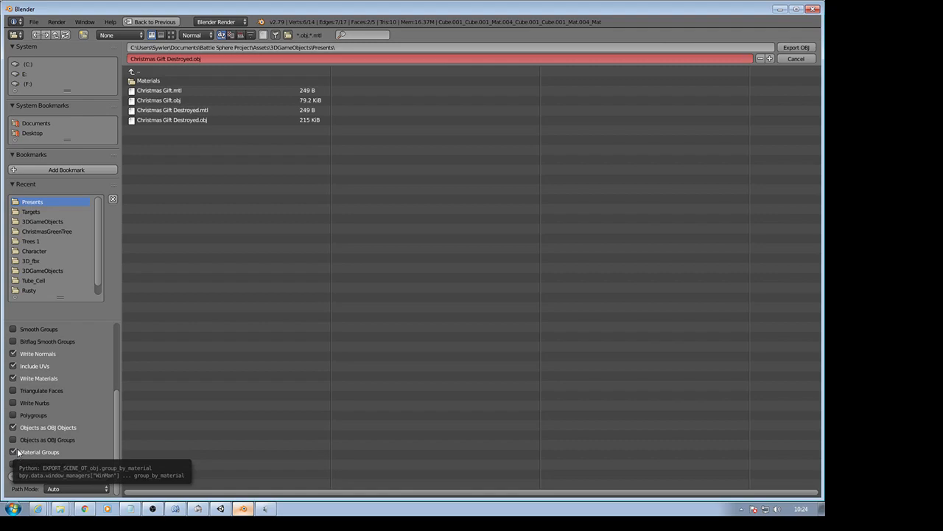
click(804, 59)
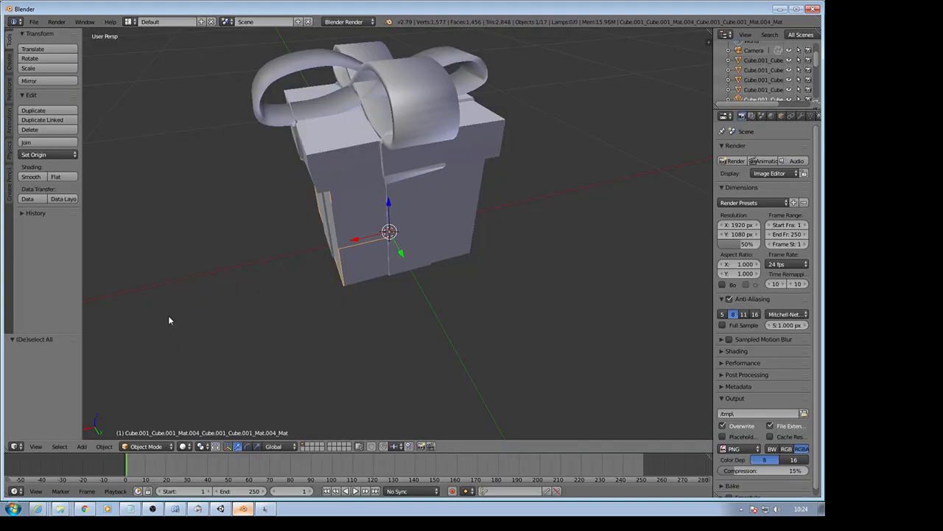
Step: Switch to Unity, open the Presents folder under 3DGameObjects, and select the Christmas Gift Destroyed model
click(220, 509)
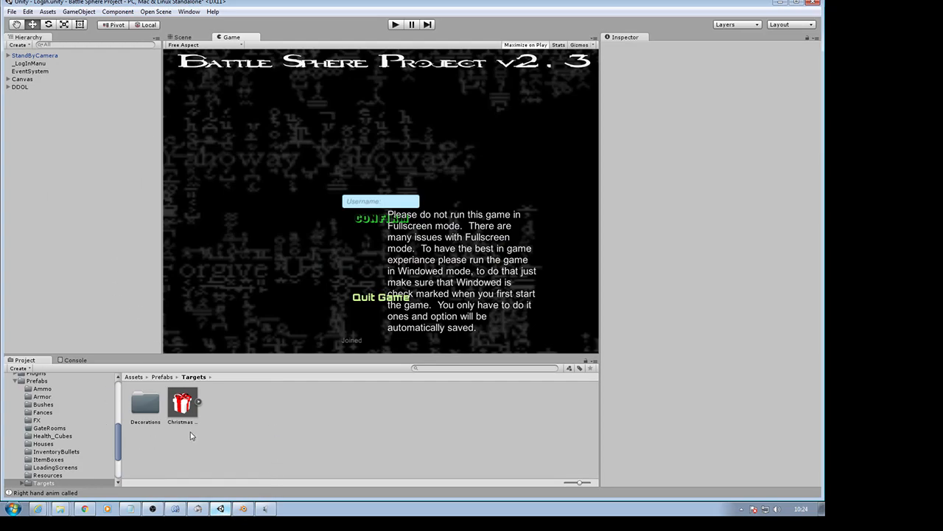
scroll(92, 425, up, 3)
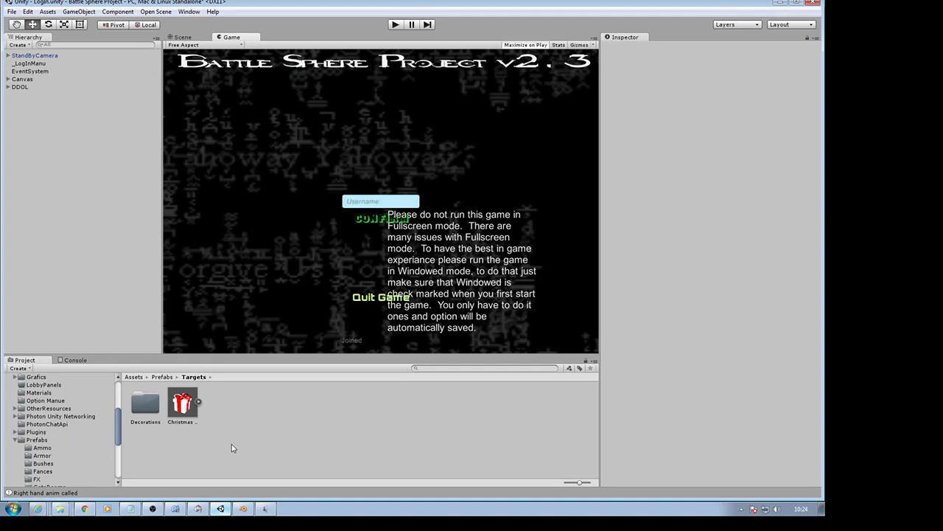
scroll(33, 426, up, 4)
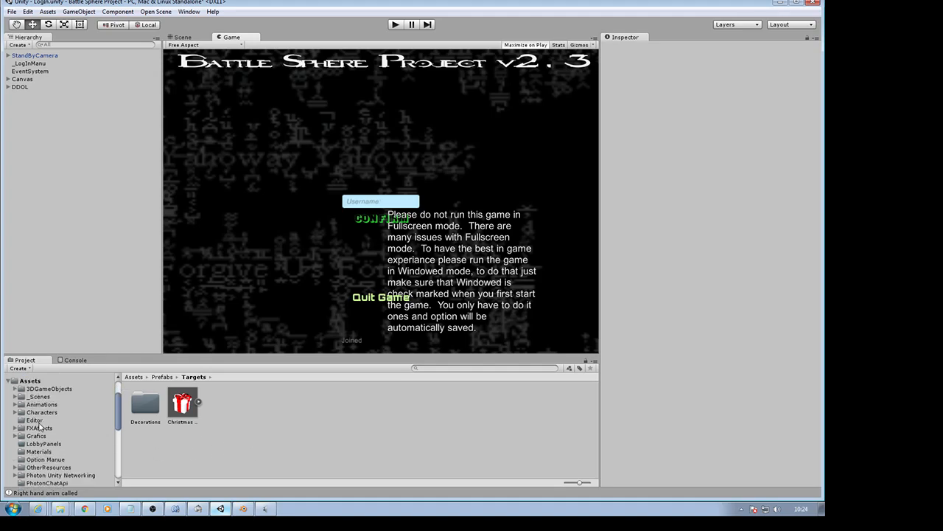
scroll(49, 421, up, 2)
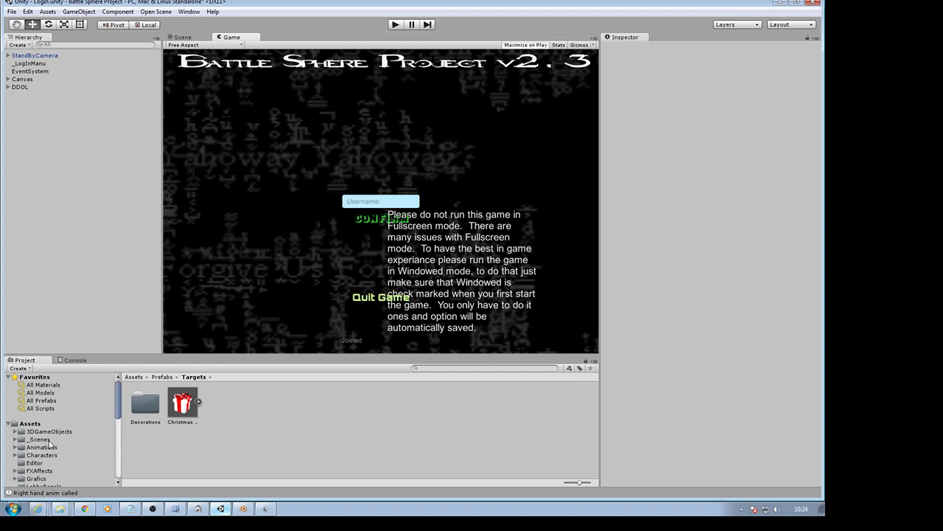
scroll(50, 442, down, 1)
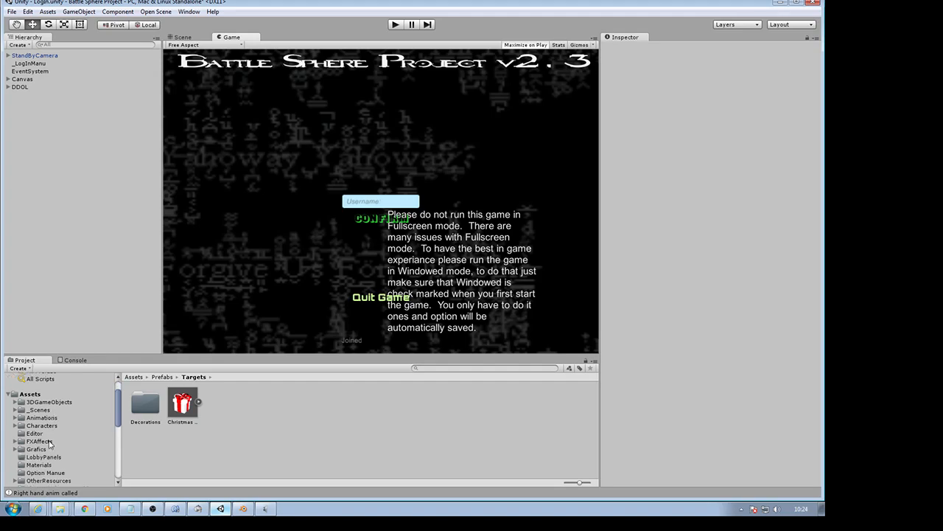
click(15, 402)
scroll(24, 429, down, 4)
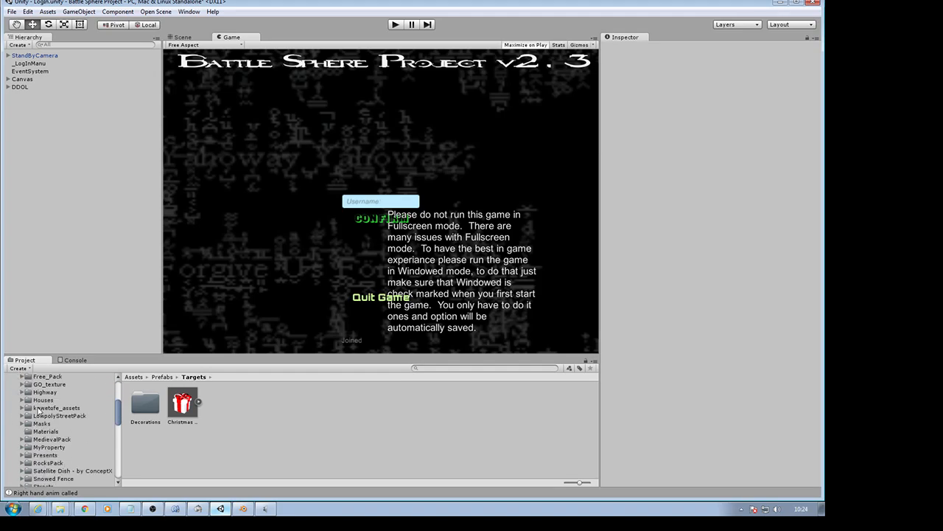
scroll(30, 426, down, 4)
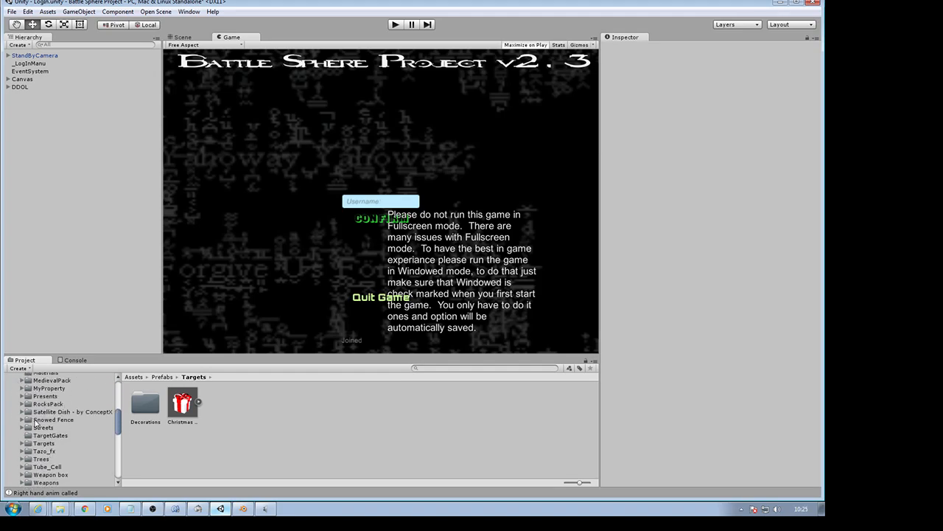
click(43, 396)
click(335, 411)
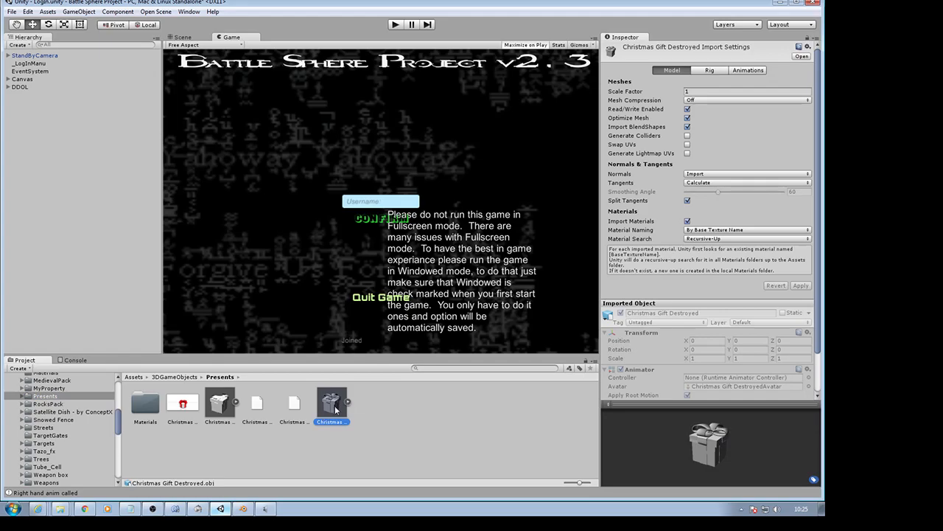
Step: Place the Christmas Gift Destroyed model in the scene and remove its Animator component
click(185, 38)
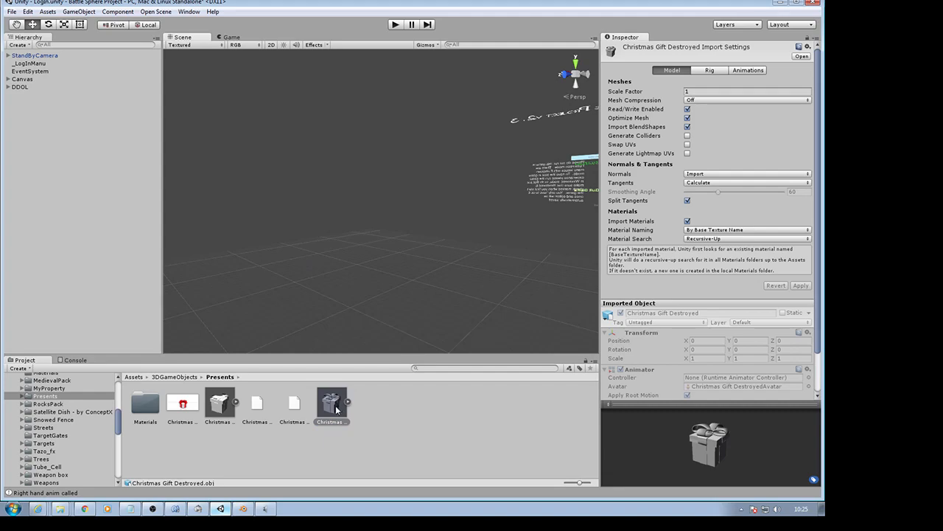
drag(336, 405, 70, 230)
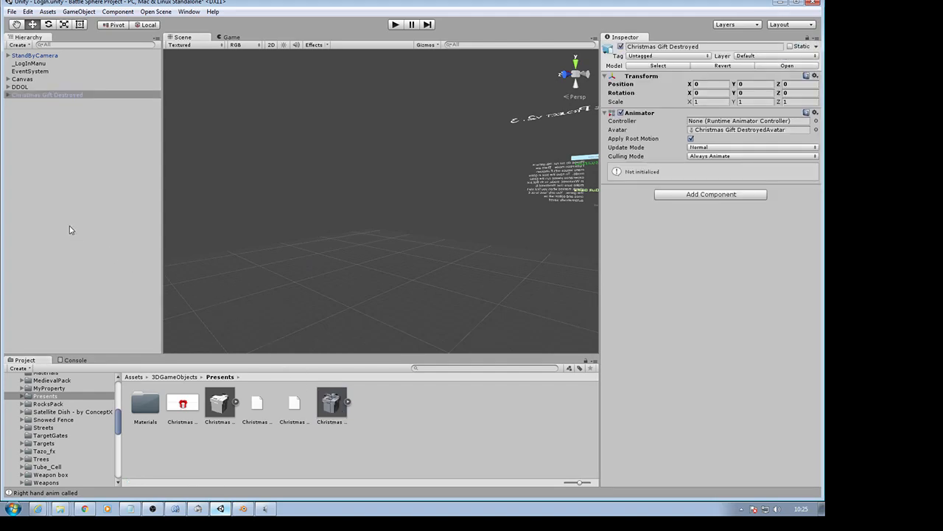
right_click(636, 115)
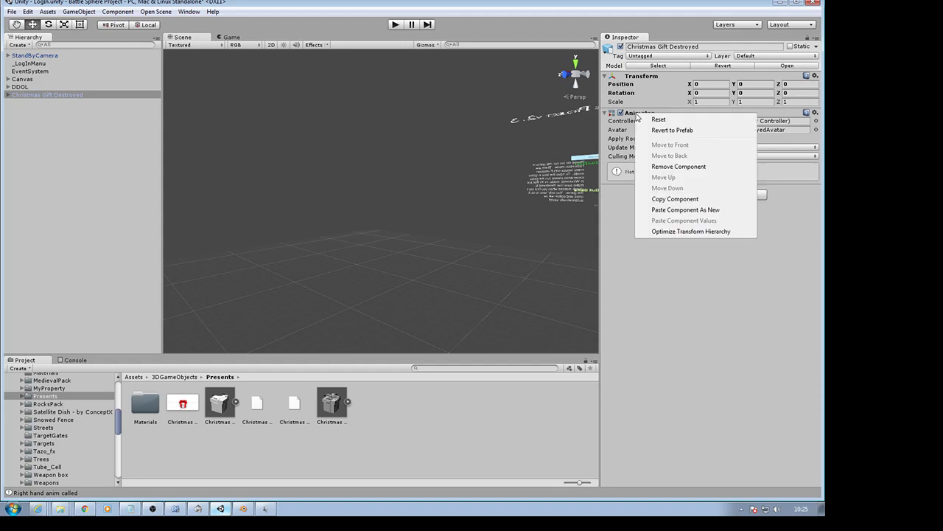
click(677, 167)
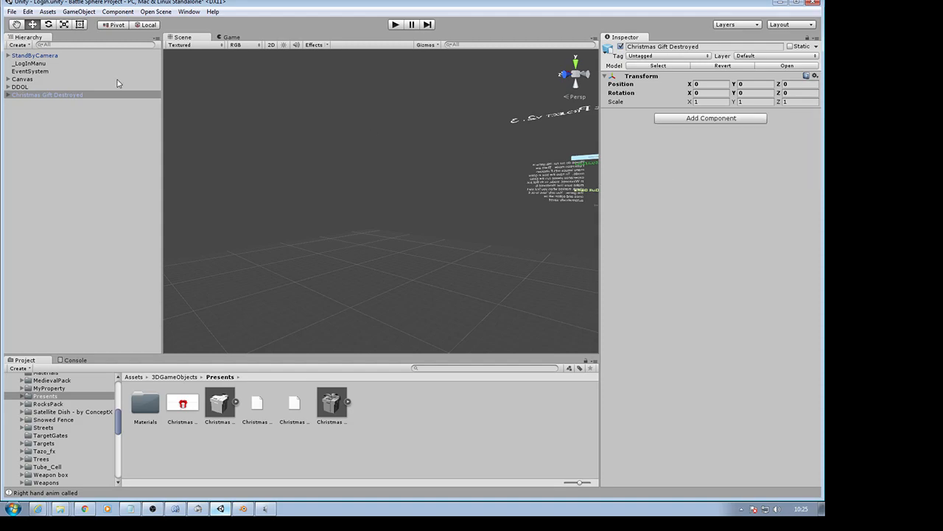
Step: Expand Christmas Gift Destroyed to show its mesh pieces, frame the first piece in the Scene view, and reselect the parent object
click(9, 96)
click(25, 105)
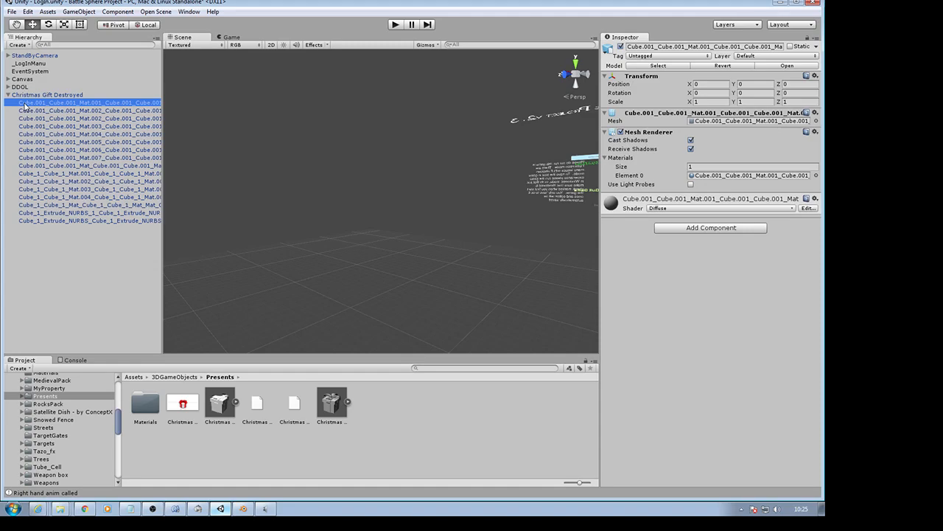
double_click(24, 105)
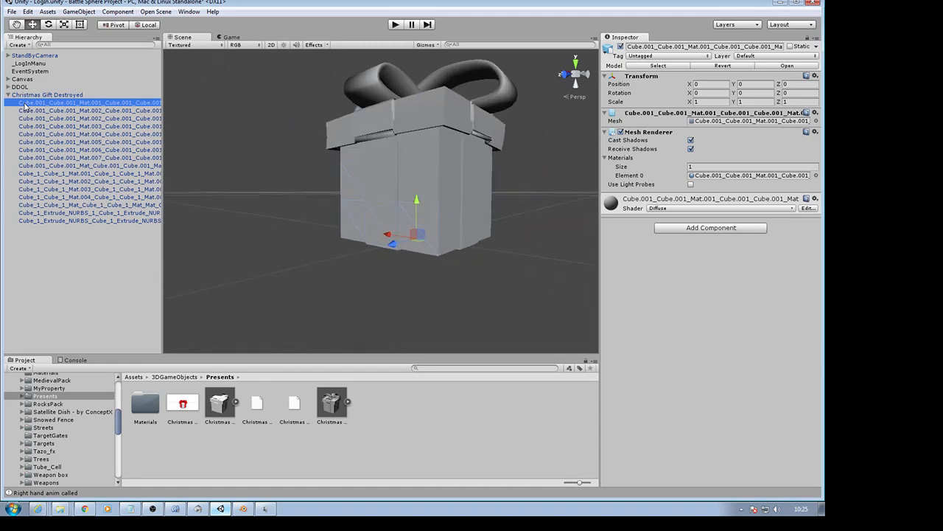
click(24, 96)
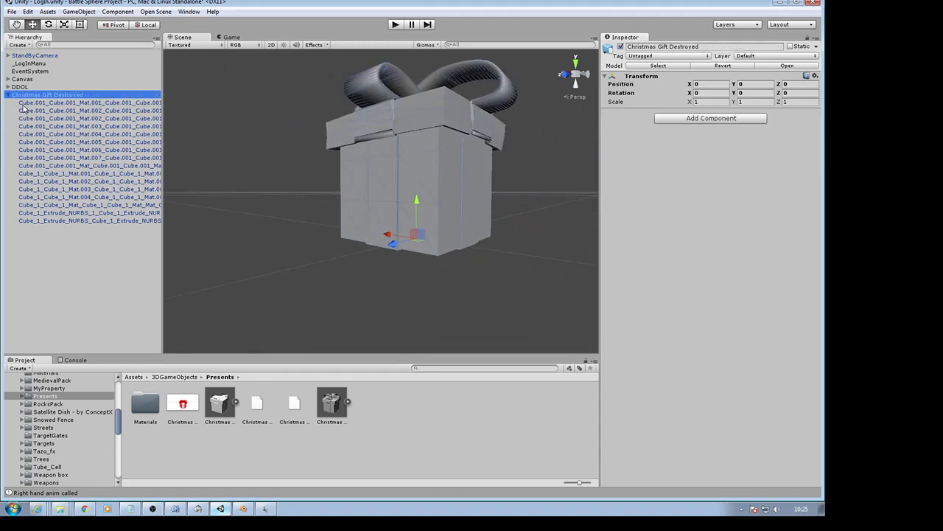
click(23, 105)
click(26, 95)
Step: Apply the red-and-white Christmas gift texture from Presents to the ribbon strips and corner wall pieces of the box body
scroll(59, 407, up, 3)
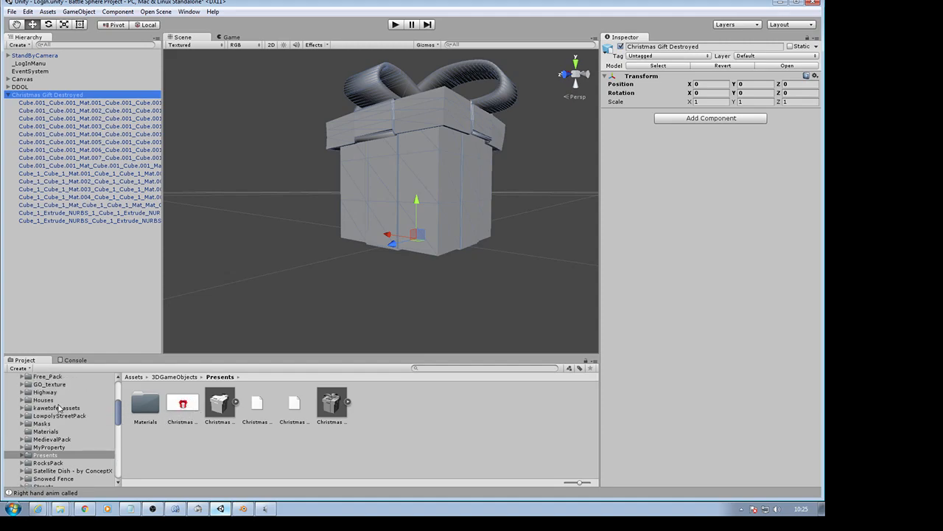
scroll(58, 408, up, 4)
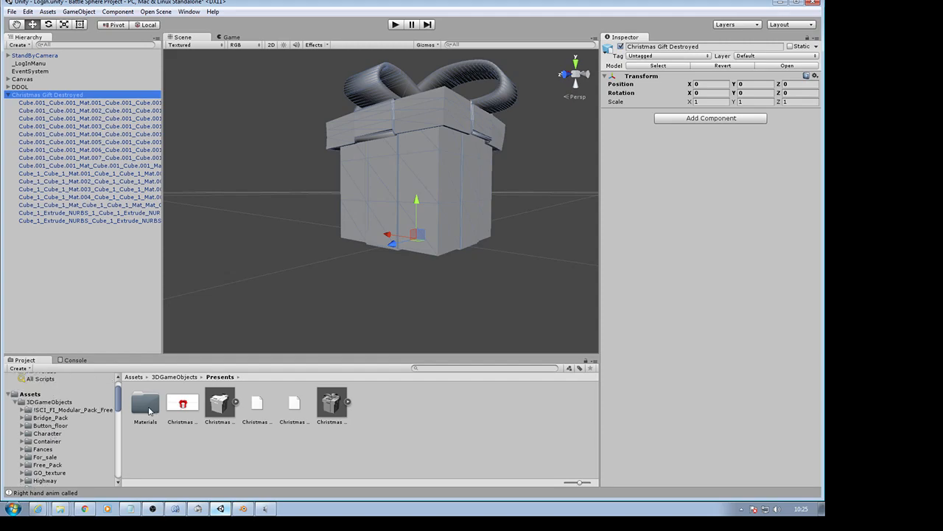
scroll(42, 456, down, 4)
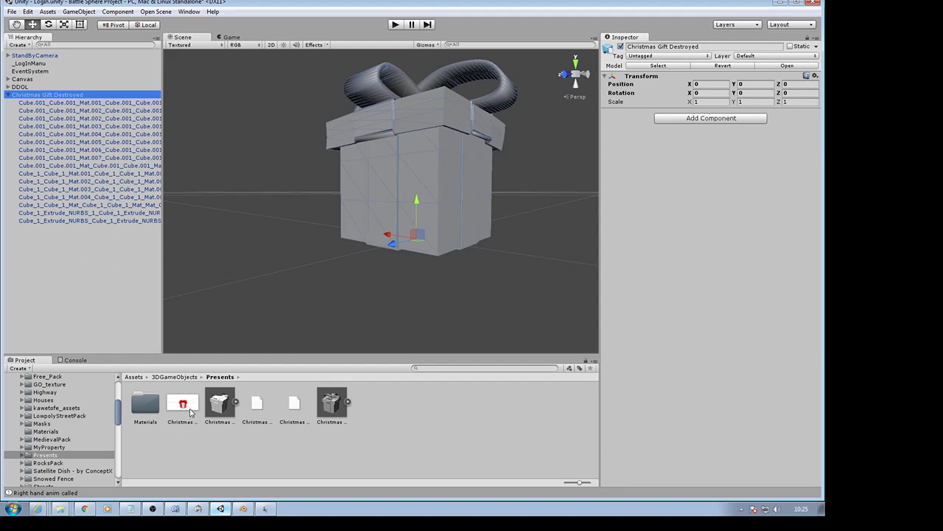
middle_drag(509, 203, 459, 255)
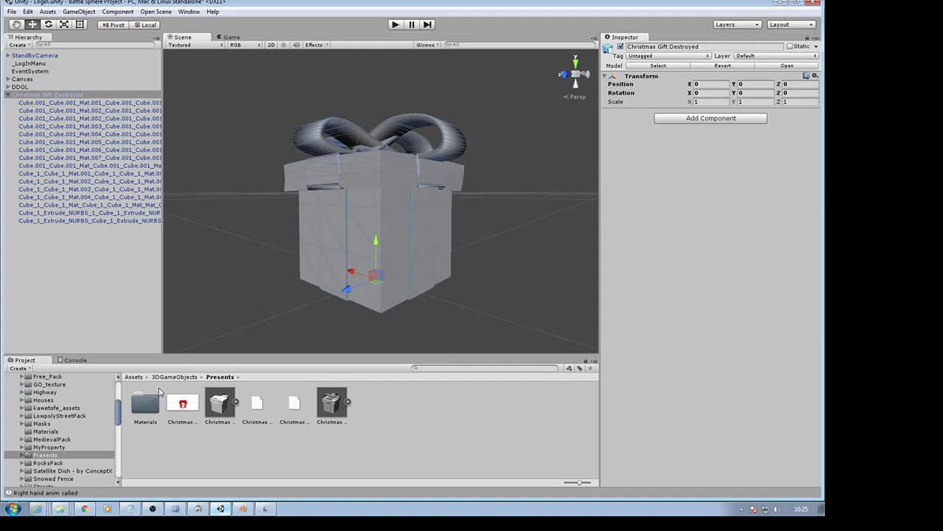
drag(183, 404, 360, 252)
drag(180, 404, 368, 196)
right_drag(482, 273, 331, 268)
key(w)
key(a)
drag(190, 414, 449, 234)
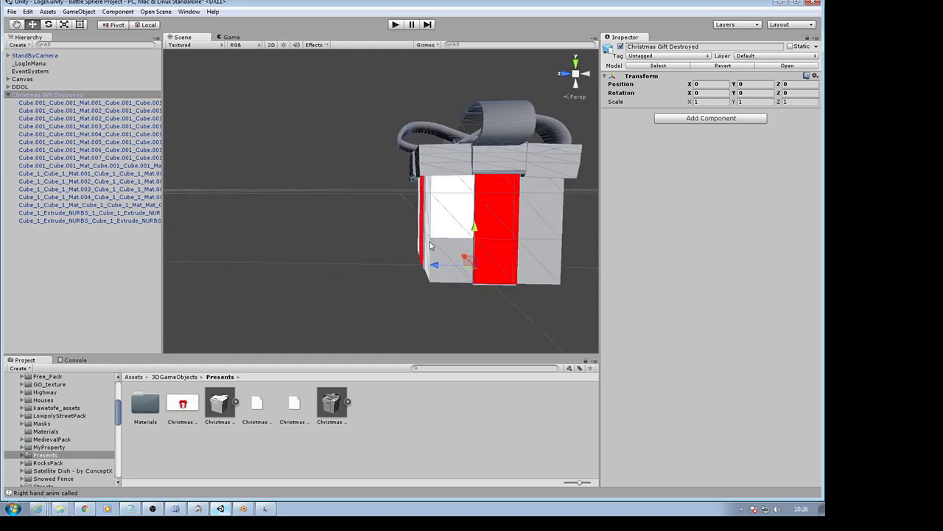
drag(393, 299, 467, 261)
Step: Apply the gift texture to the lid pieces and bow on the side of the gift in view
drag(178, 398, 460, 166)
drag(183, 410, 515, 165)
drag(185, 404, 417, 146)
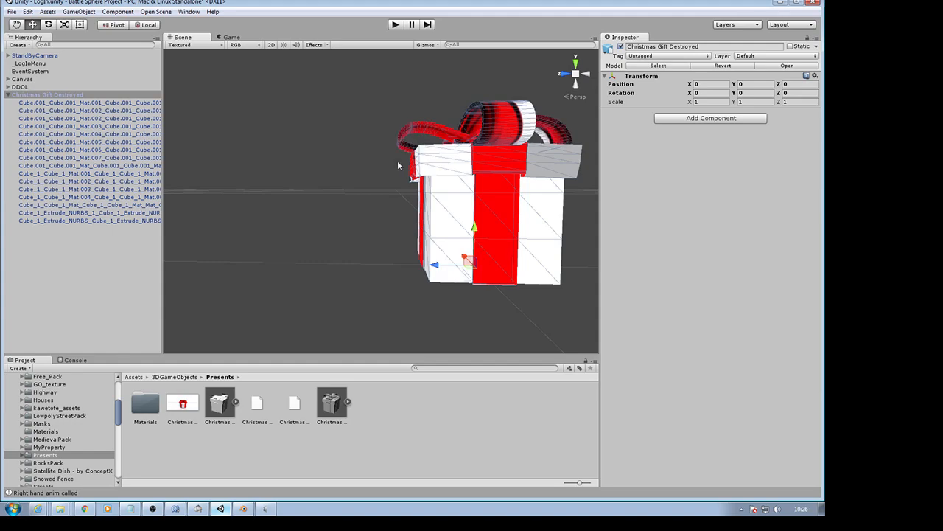
drag(184, 406, 550, 154)
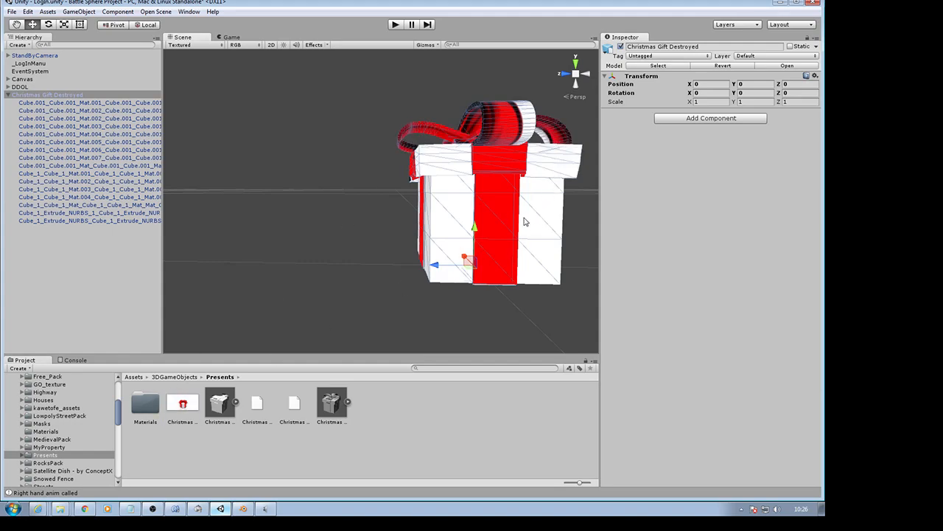
Step: Turn to the untextured side of the gift and apply the gift texture to its remaining wall and lid pieces
alt+drag(526, 221, 361, 213)
drag(184, 404, 467, 218)
drag(186, 403, 487, 213)
drag(178, 405, 238, 221)
scroll(242, 219, up, 3)
scroll(238, 221, down, 1)
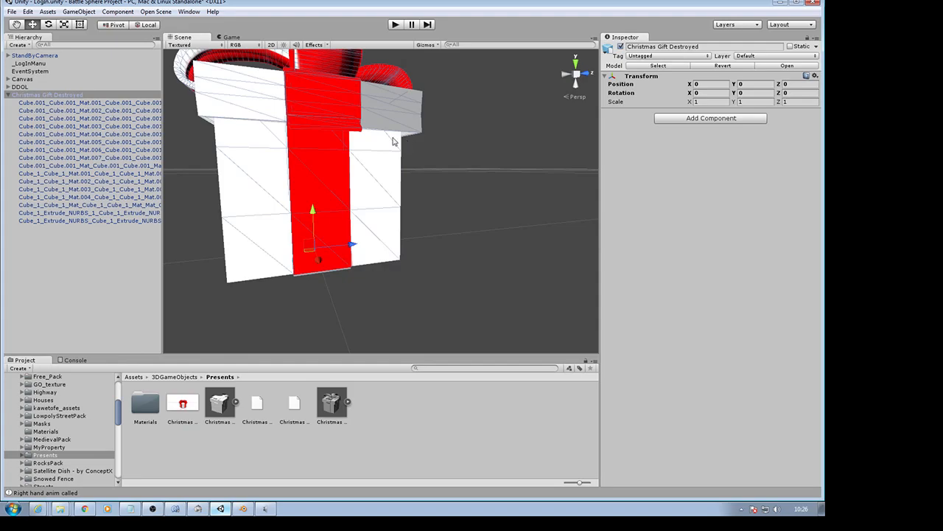
drag(189, 401, 374, 112)
Step: Select the last grey lid corner piece and apply the gift texture to it
alt+drag(481, 131, 322, 191)
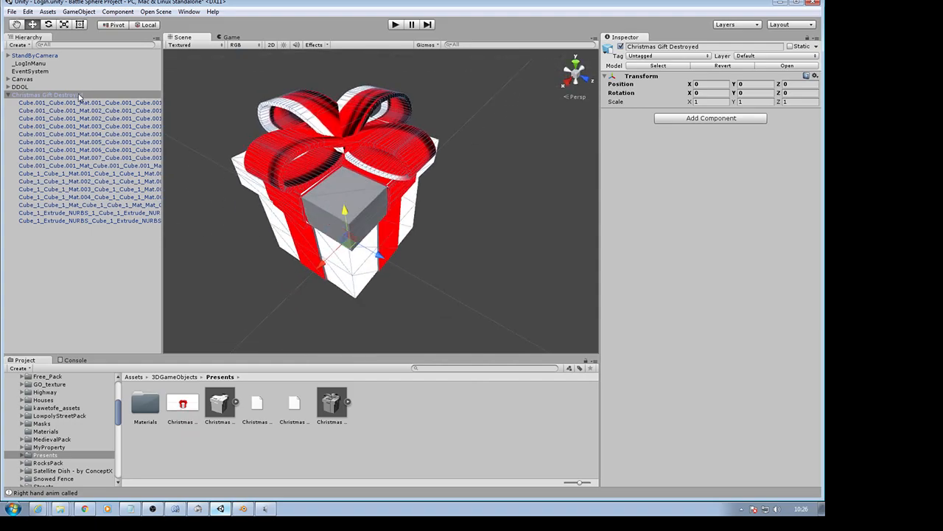
click(333, 179)
click(345, 215)
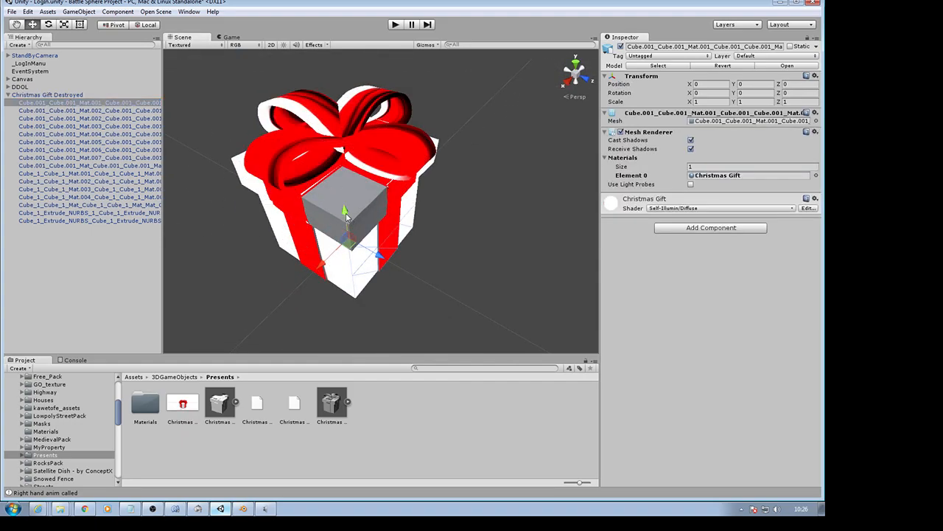
click(329, 193)
drag(182, 403, 348, 205)
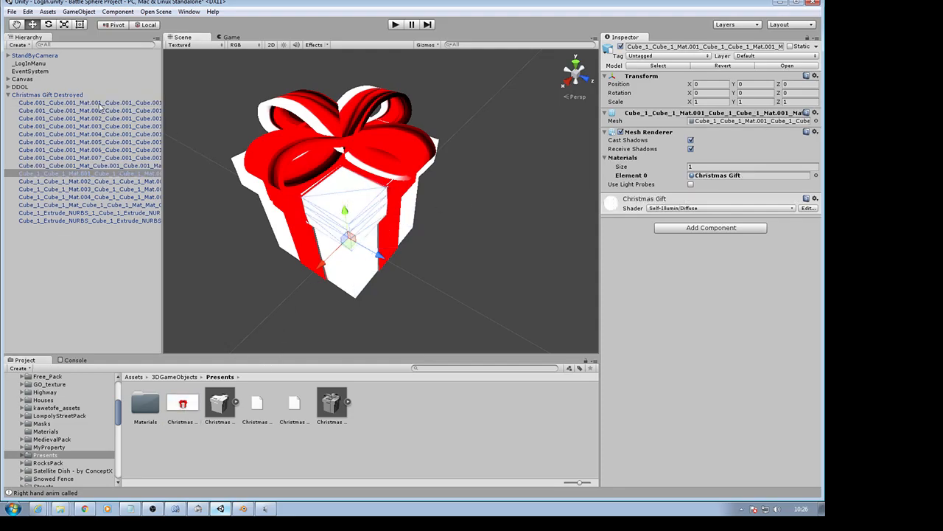
Step: Open the Targets folder under Prefabs and select the existing Christmas Gift Destroyed prefab to inspect its components
alt+drag(419, 212, 300, 205)
click(29, 95)
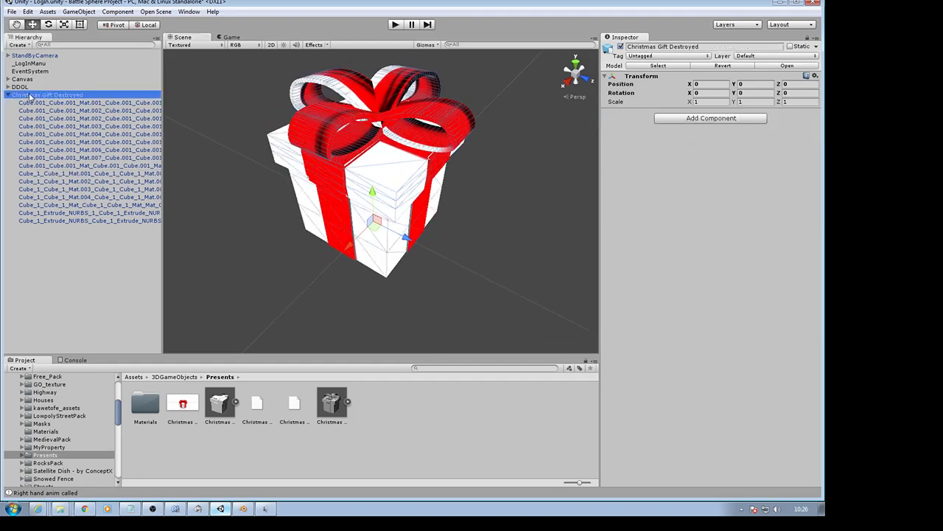
scroll(47, 432, down, 8)
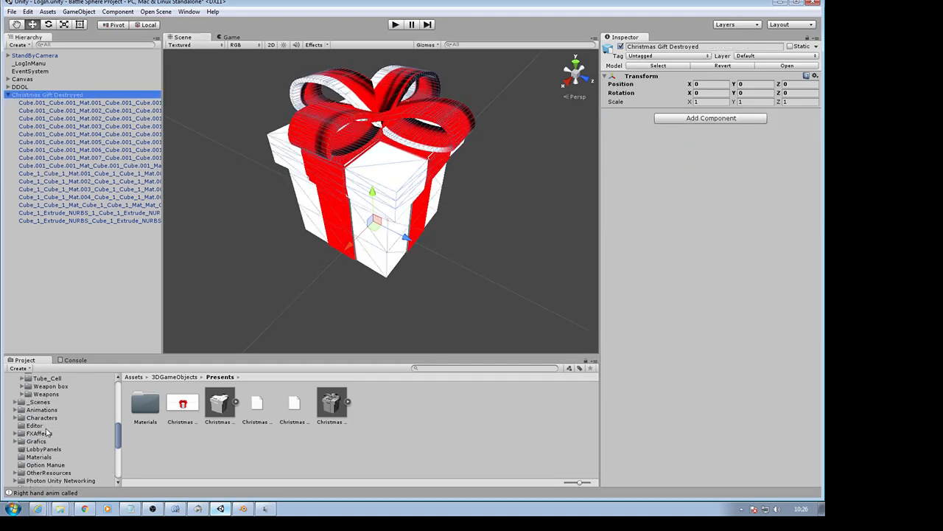
scroll(48, 432, down, 2)
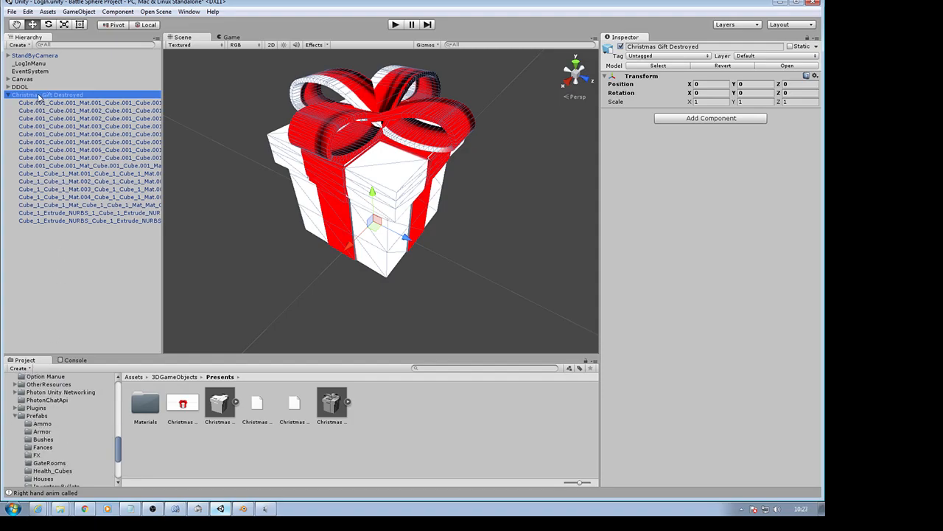
click(33, 417)
scroll(41, 435, down, 3)
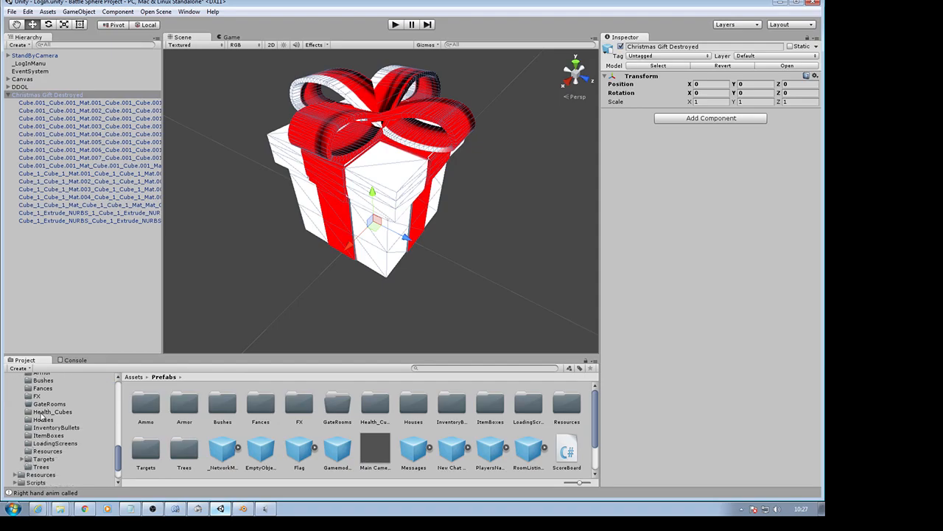
scroll(38, 422, up, 3)
scroll(29, 427, down, 4)
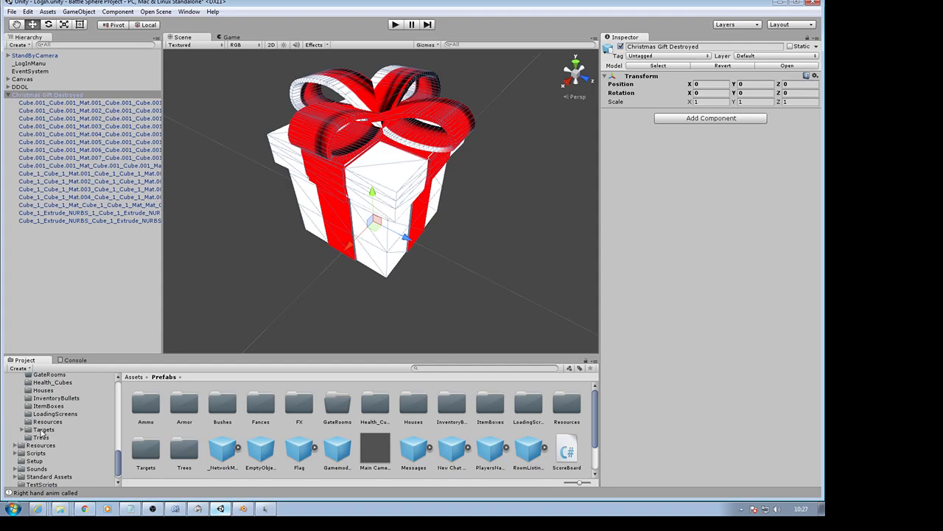
click(42, 430)
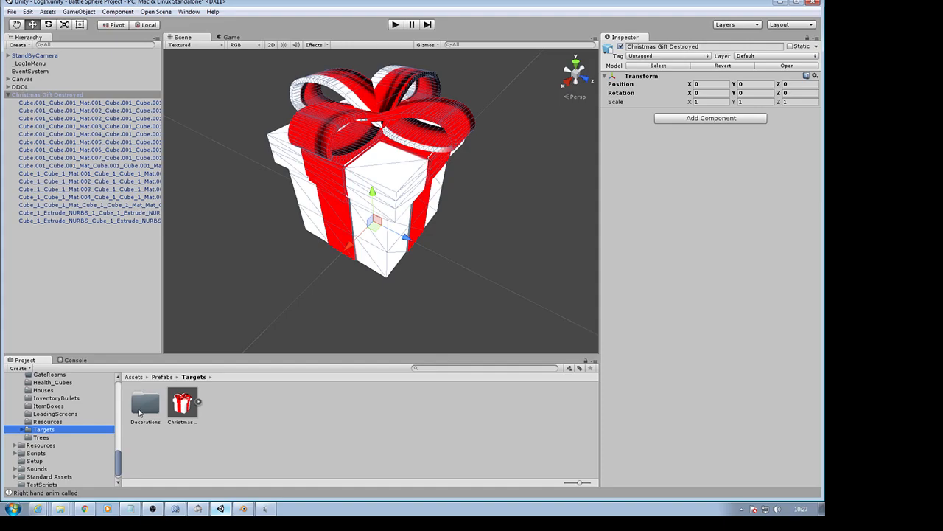
click(185, 409)
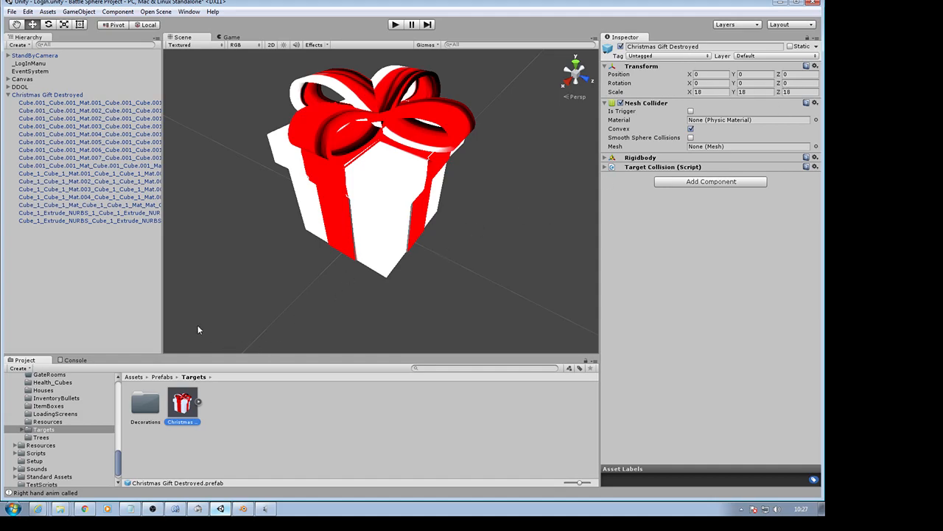
Step: Replace the existing Christmas Gift Destroyed prefab in the Targets folder with the textured gift from the scene, accepting the replacement
click(47, 96)
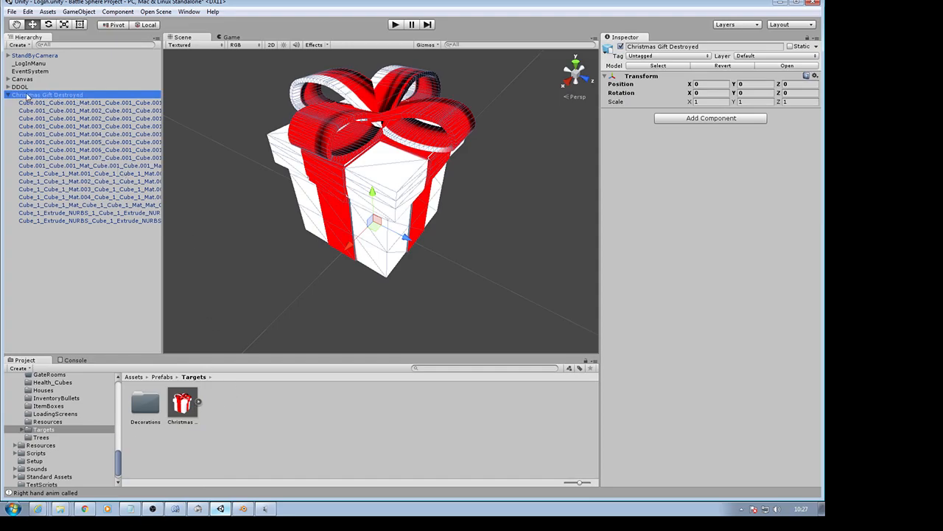
drag(31, 96, 182, 404)
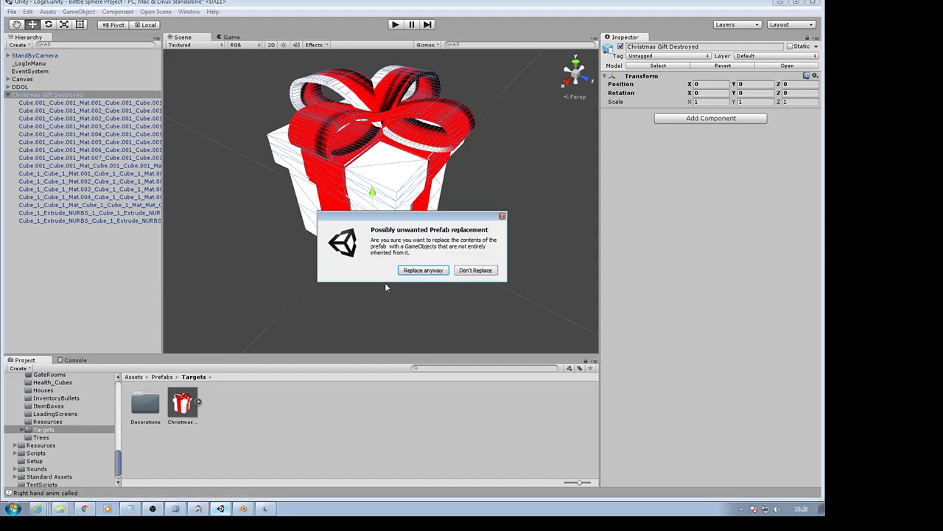
click(424, 271)
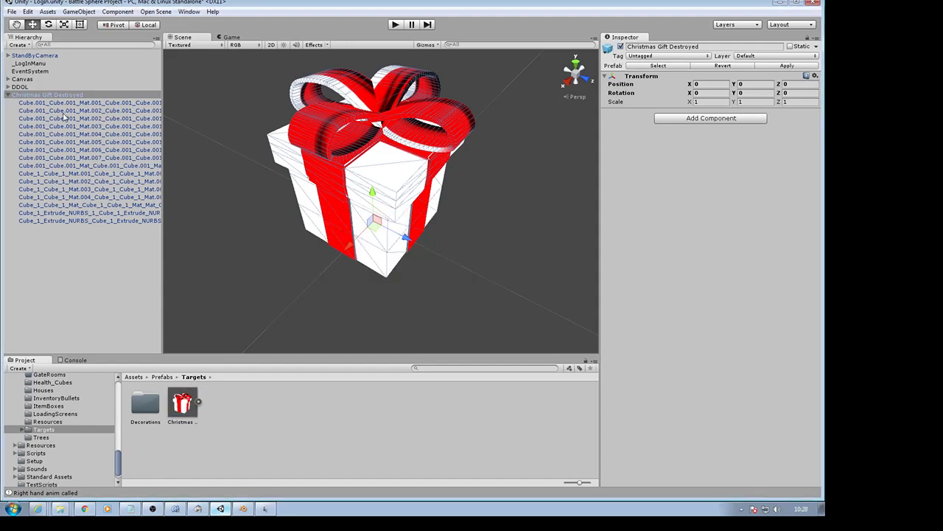
Step: Check the replaced prefab, apply the scene gift's changes to it, and delete the Christmas Gift Destroyed object from the scene
click(184, 406)
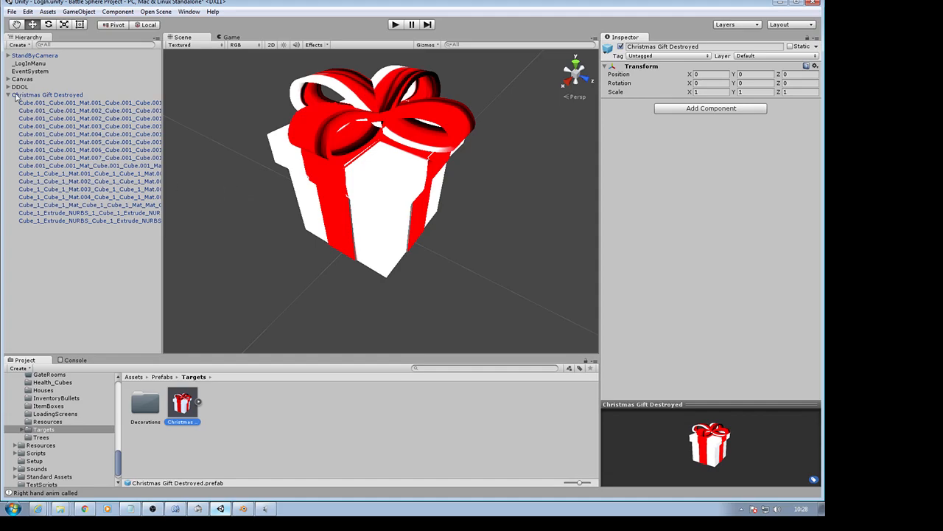
click(24, 96)
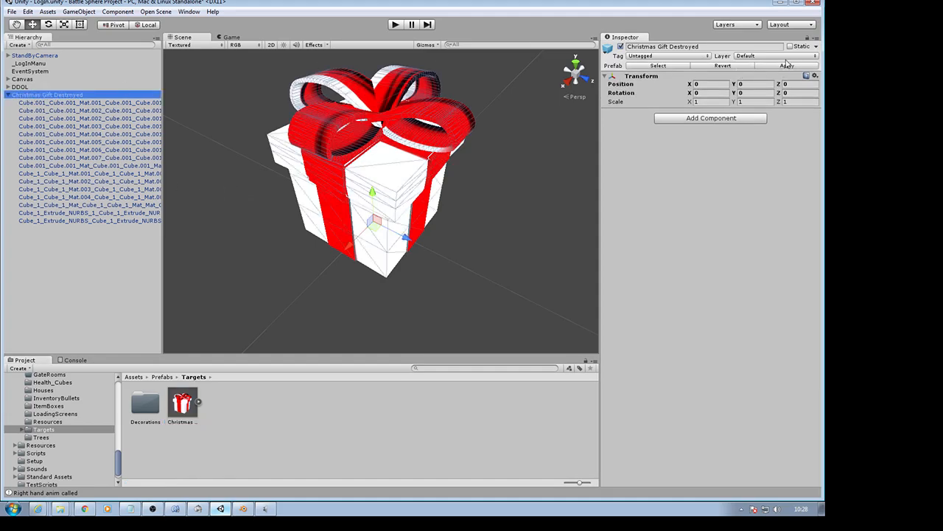
click(785, 65)
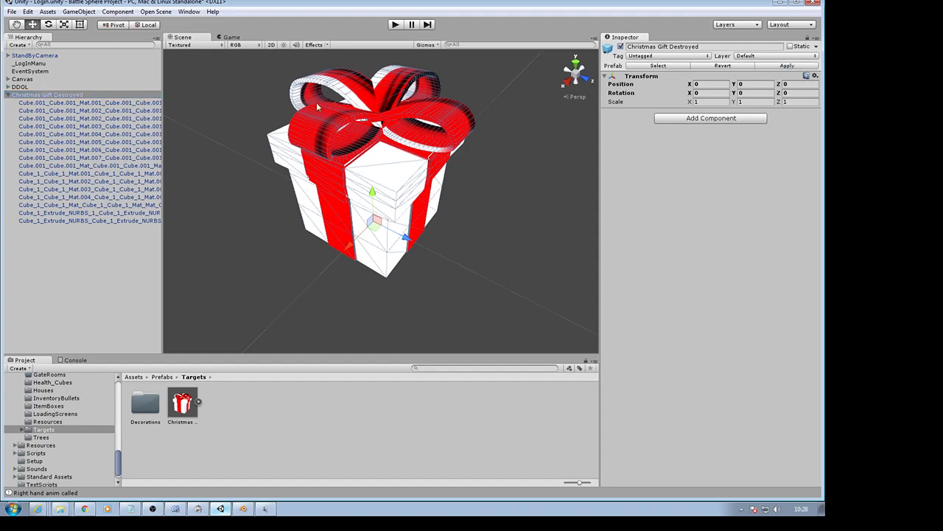
click(47, 95)
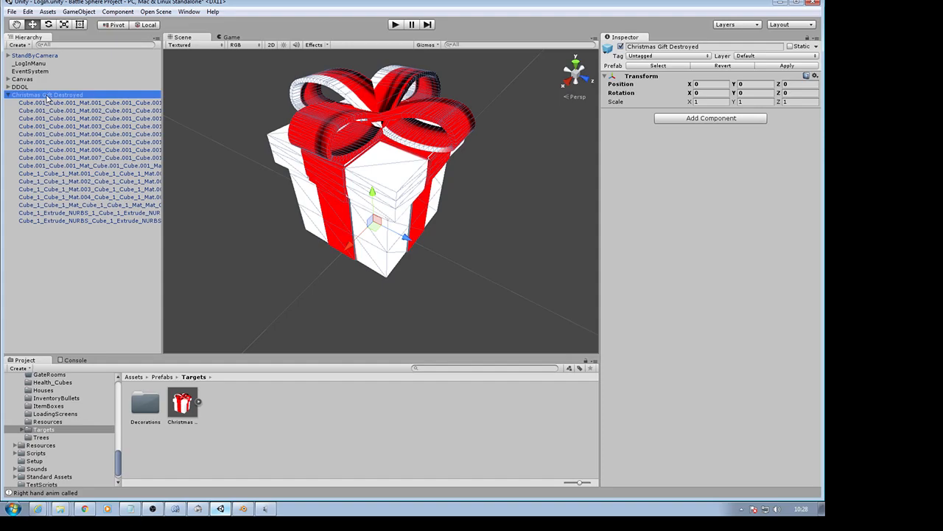
key(Delete)
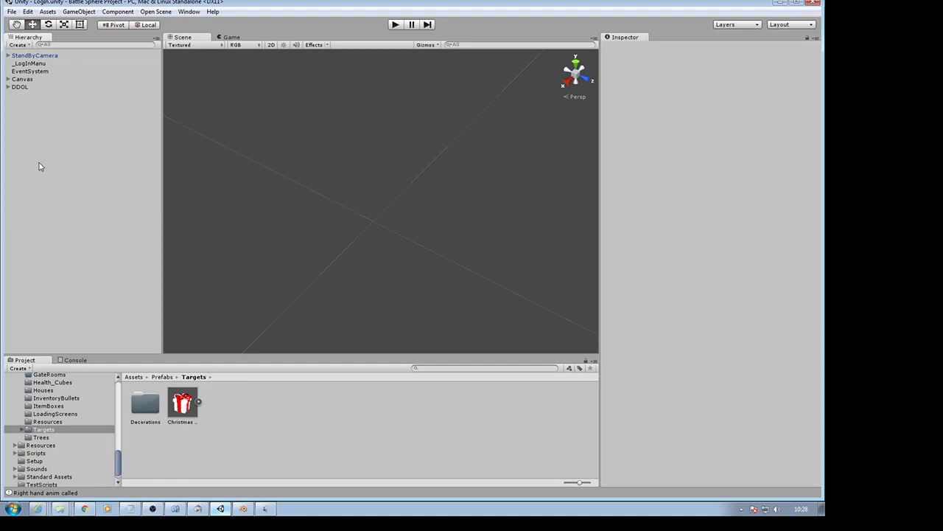
Step: Open the TargetLvL scene from the _Scenes folder
scroll(65, 387, up, 4)
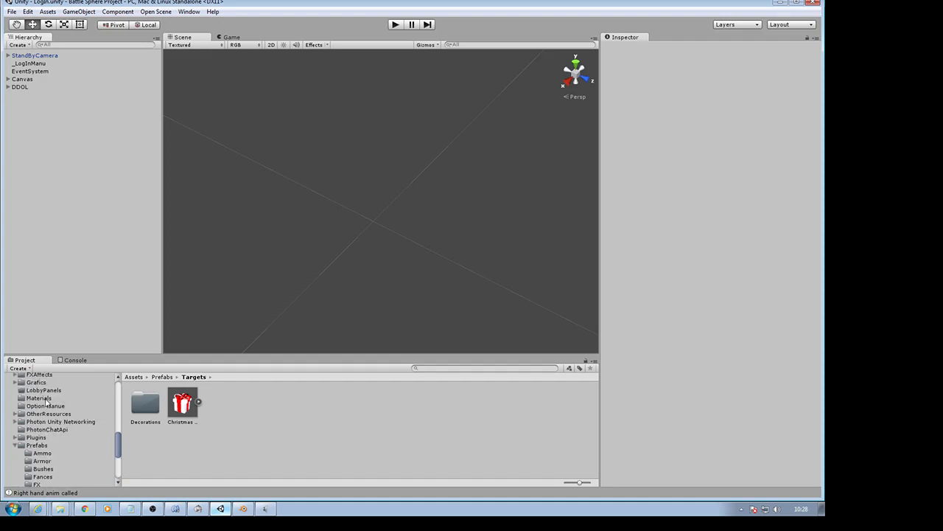
scroll(55, 402, up, 5)
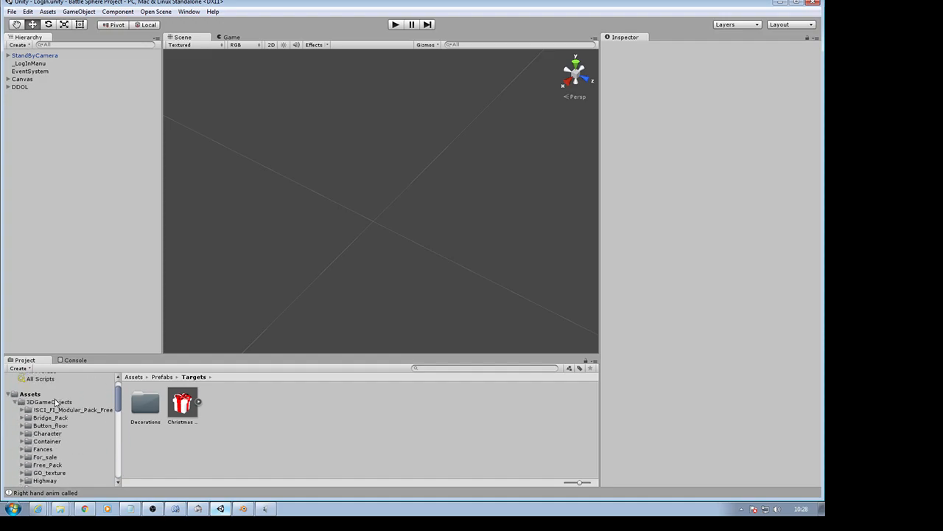
click(15, 432)
click(33, 439)
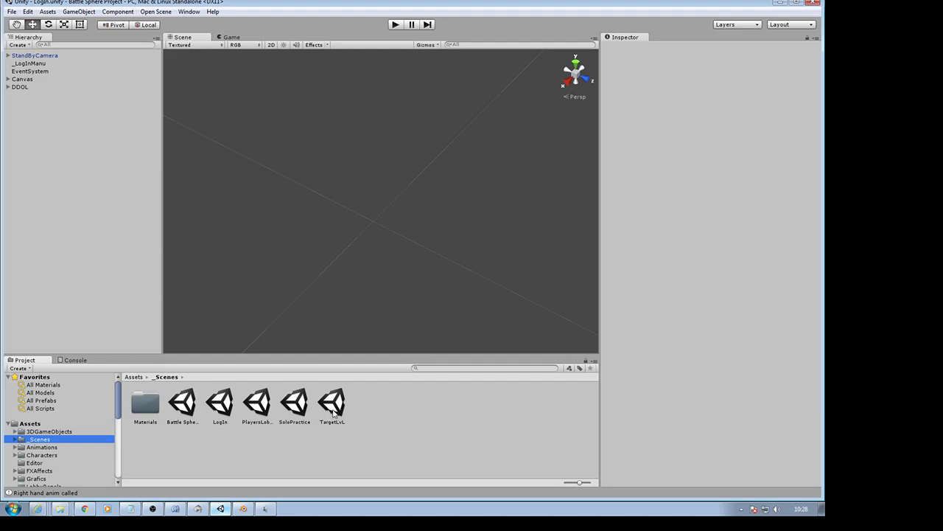
click(330, 407)
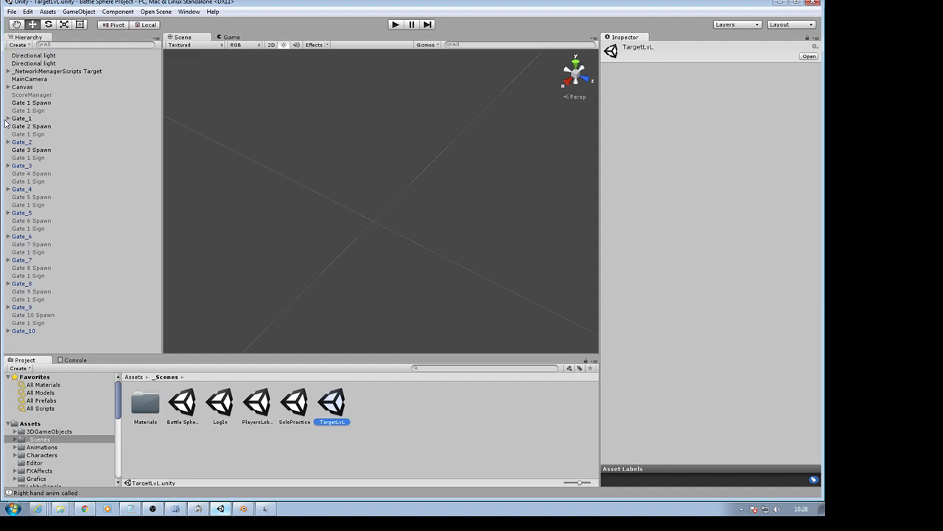
Step: Under Gate_1's Targets, select the default mesh of the first ChristmasPresants gift and bring it into close view
click(9, 119)
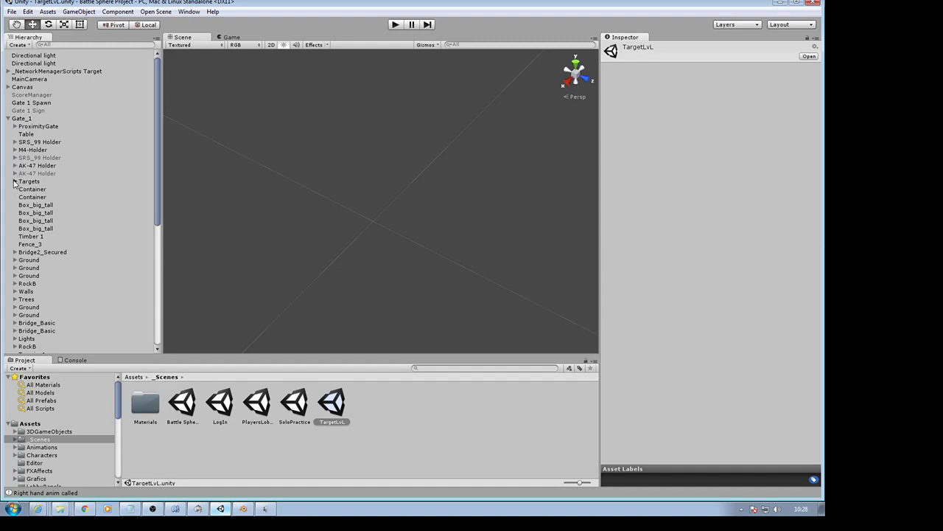
click(14, 182)
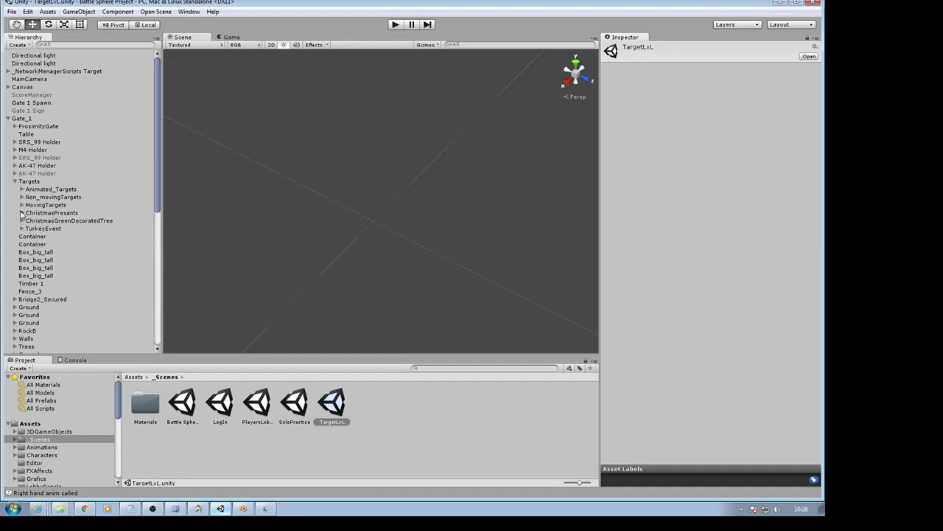
click(21, 213)
click(29, 220)
click(35, 229)
click(51, 237)
double_click(51, 236)
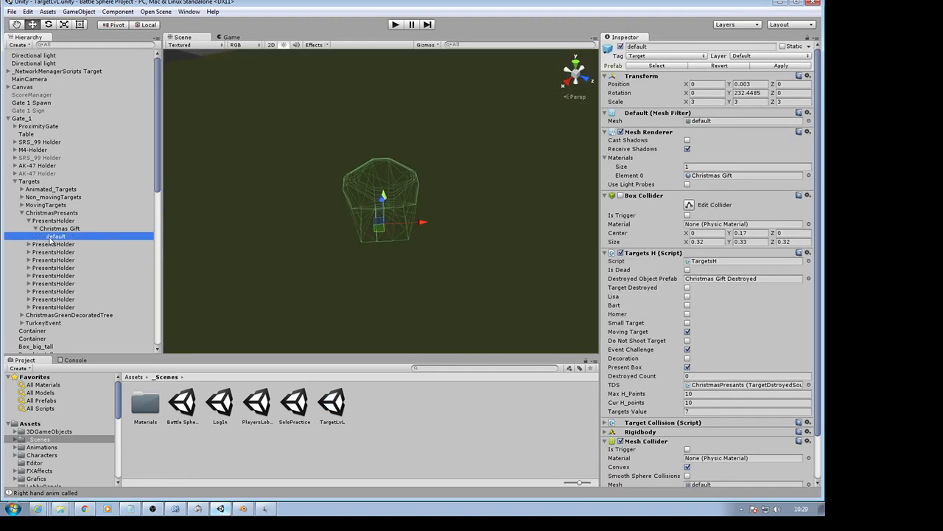
right_drag(269, 251, 197, 196)
key(w)
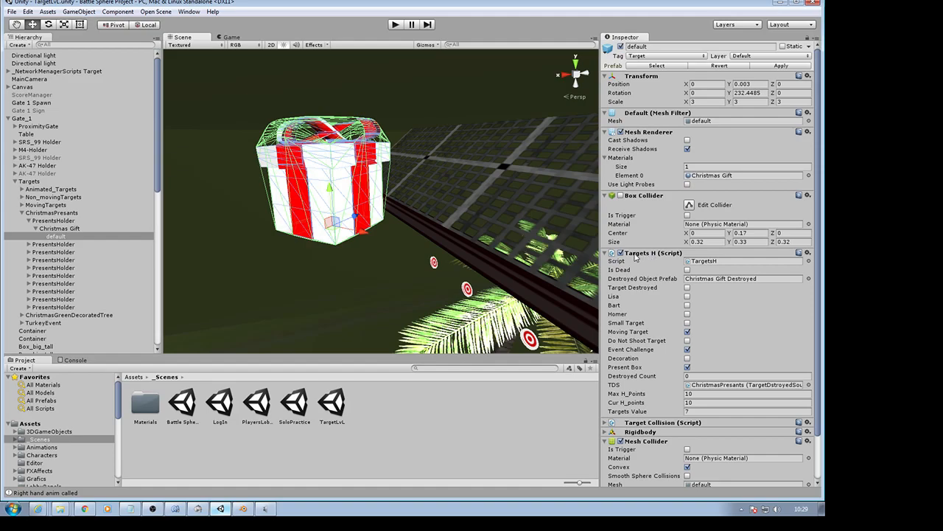
Step: Assign the Christmas Gift Destroyed prefab as the Destroyed Object Prefab of the gift's Targets H script
click(704, 282)
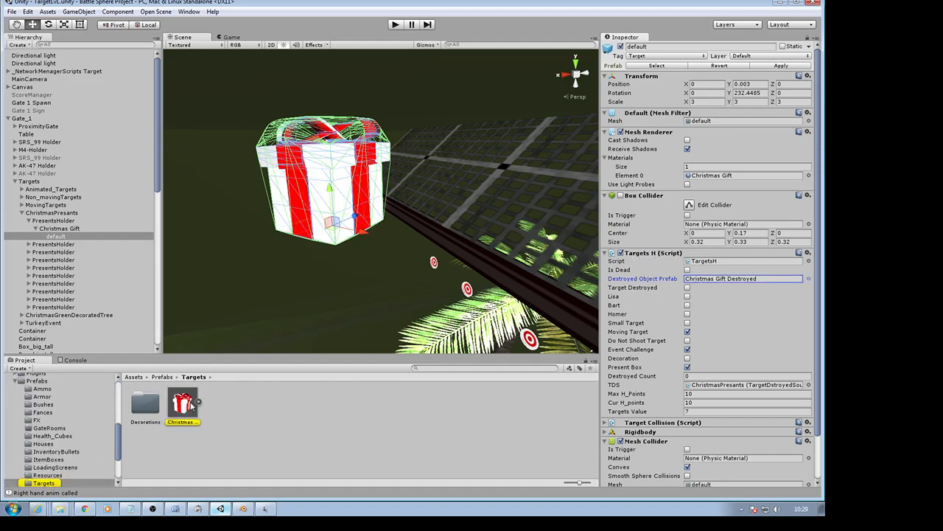
drag(185, 404, 734, 280)
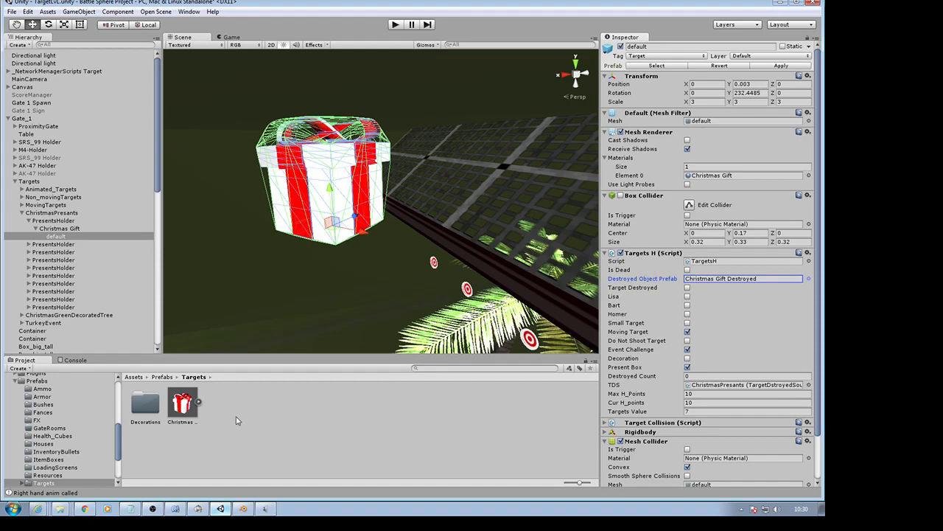
Step: Place an instance of the Christmas Gift Destroyed prefab in the scene after Gate_10 and expand it to list its pieces
drag(159, 185, 155, 347)
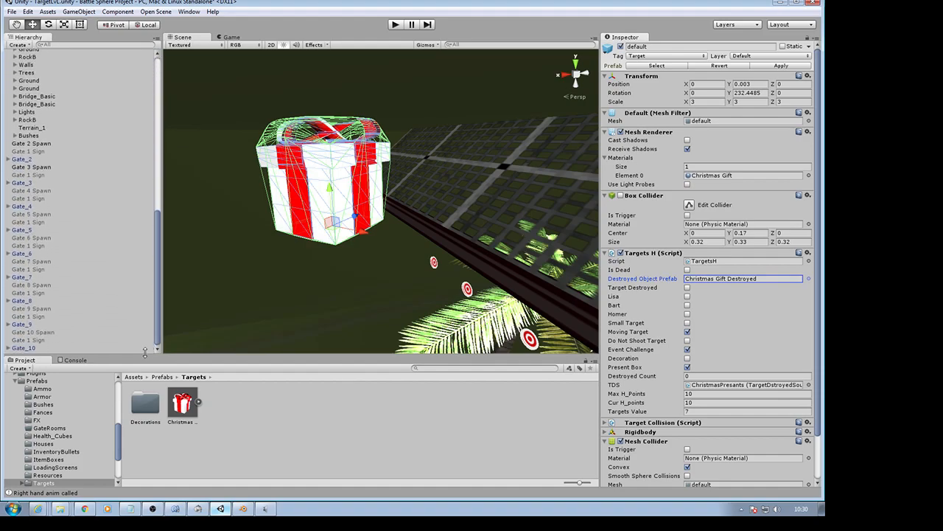
drag(183, 404, 46, 351)
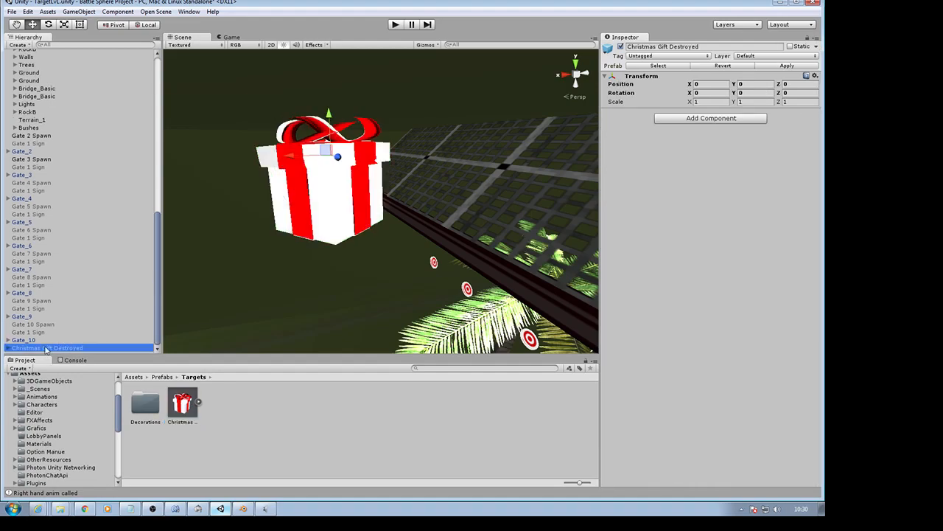
click(8, 348)
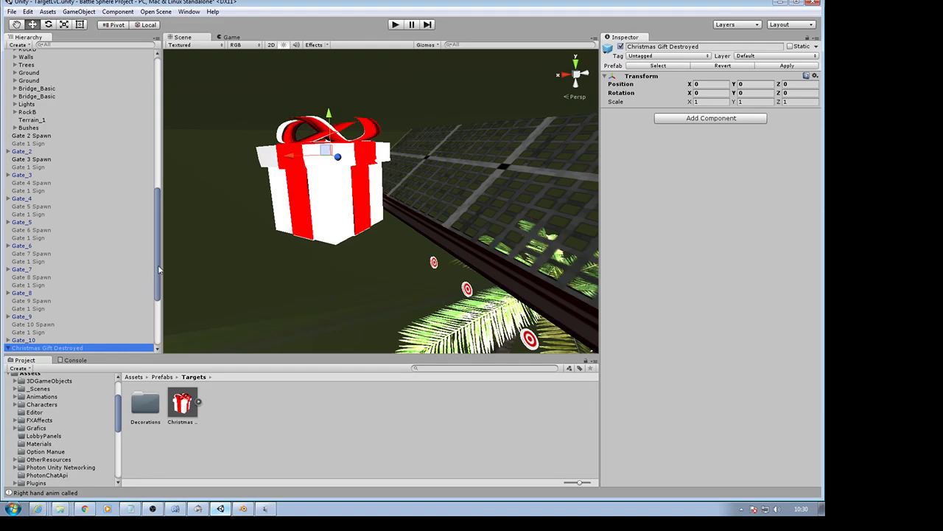
drag(159, 270, 157, 318)
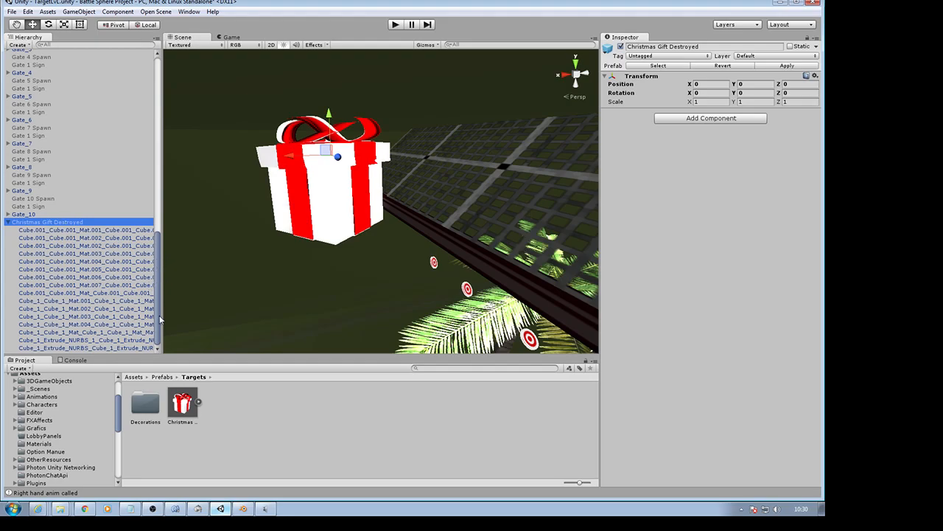
Step: Select Christmas Gift Destroyed with all its pieces and add a Mesh Collider with Convex enabled to them
shift+click(125, 349)
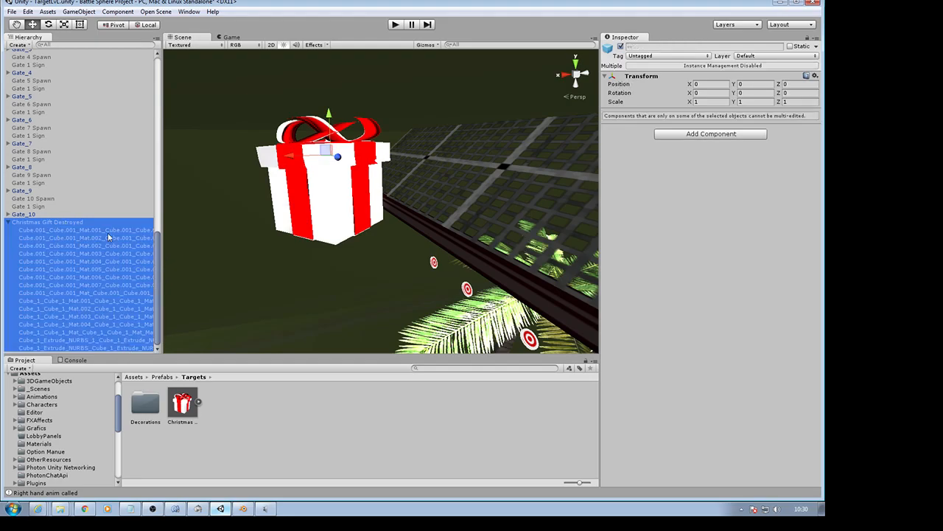
click(686, 135)
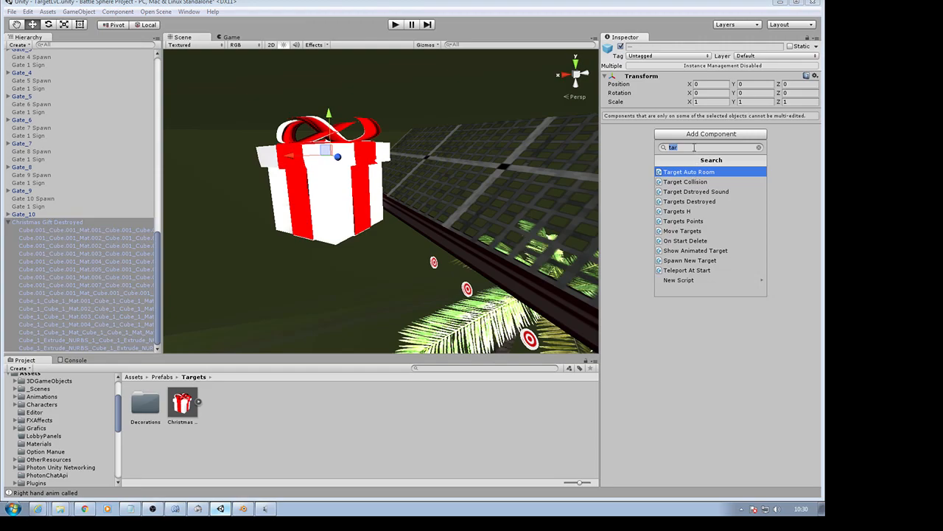
text(mesh)
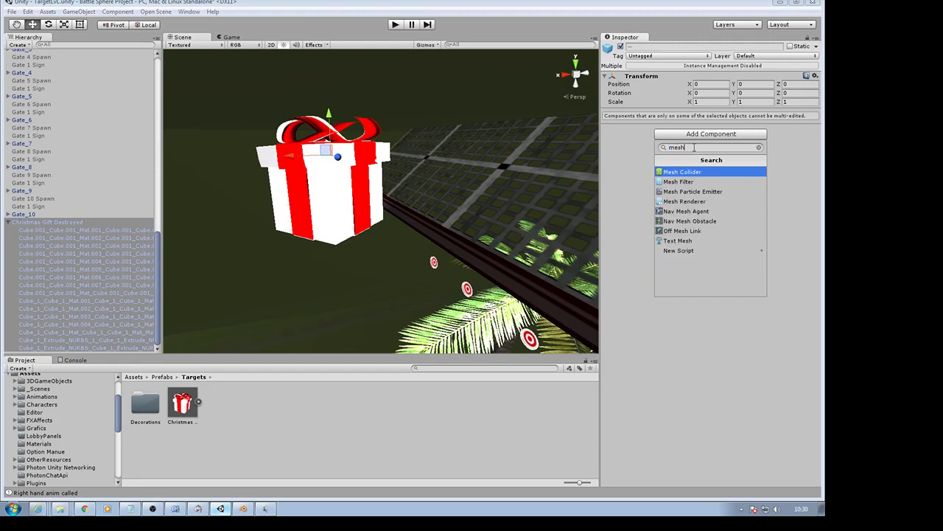
key(Return)
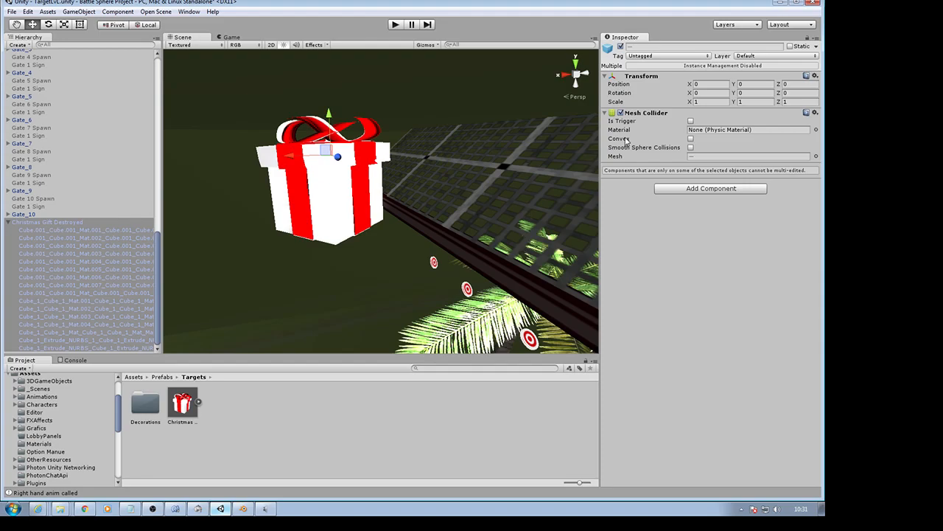
click(691, 138)
Step: Add a Rigidbody with a mass of 0.5 to the gift and all its selected pieces
click(679, 190)
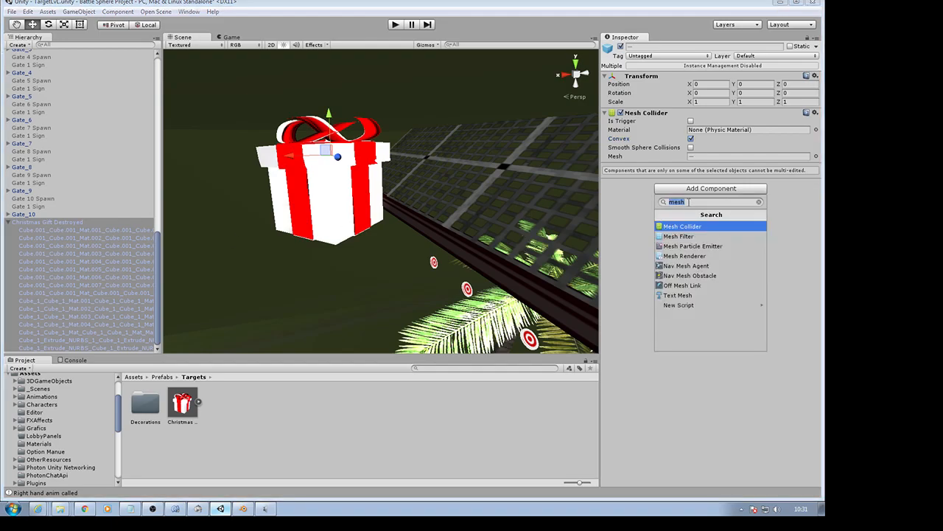
text(rig)
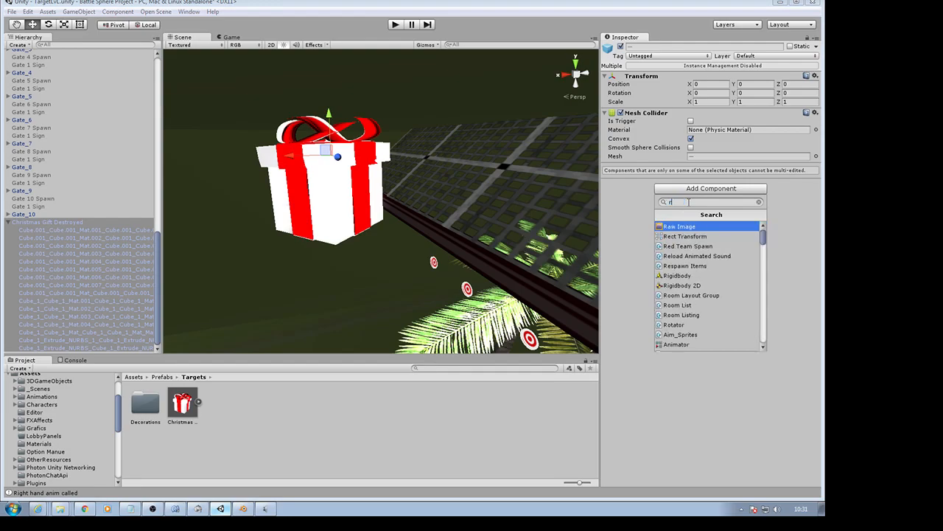
key(Return)
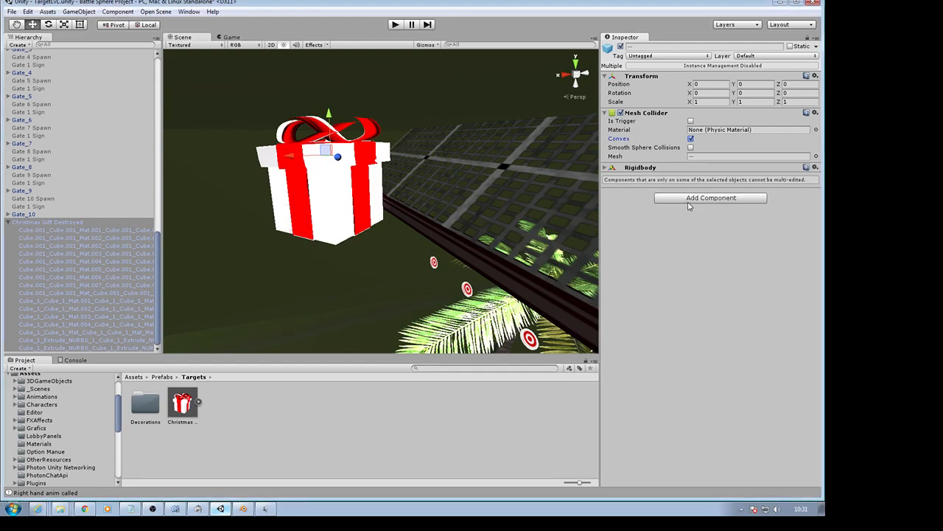
click(606, 168)
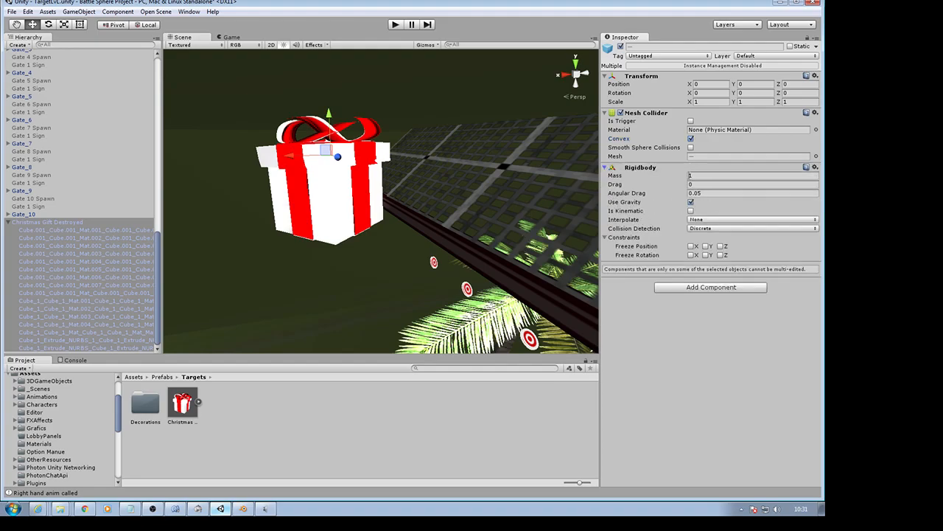
click(695, 176)
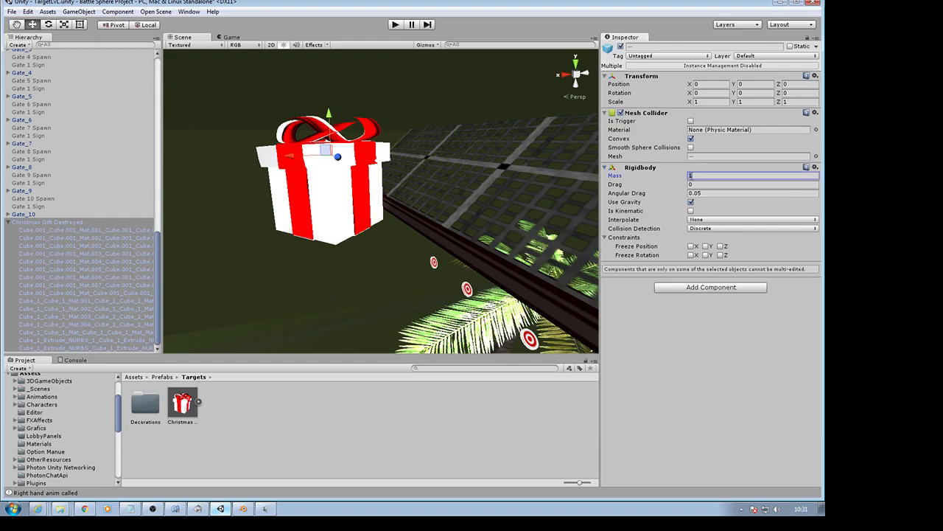
key(Return)
Step: Apply the Christmas Gift Destroyed object's changes to its prefab, check the prefab's components, and reselect the scene object
click(79, 223)
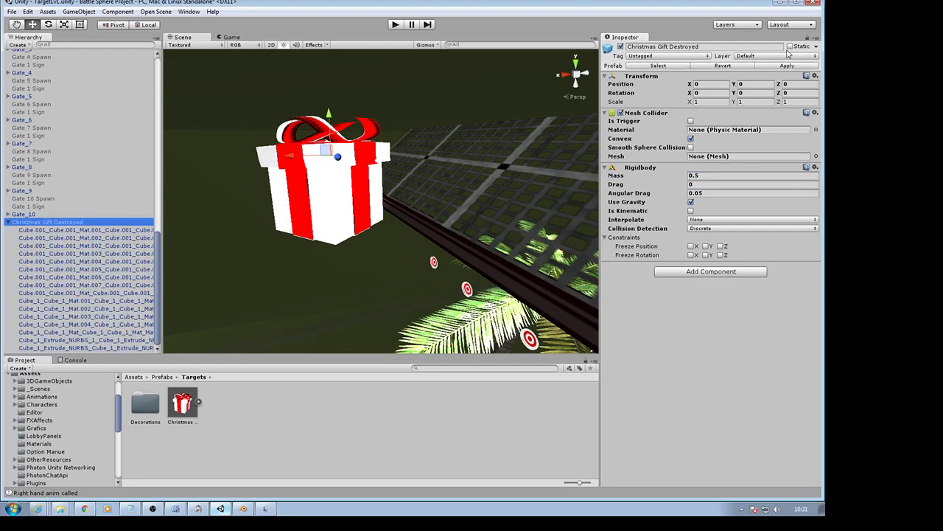
click(787, 66)
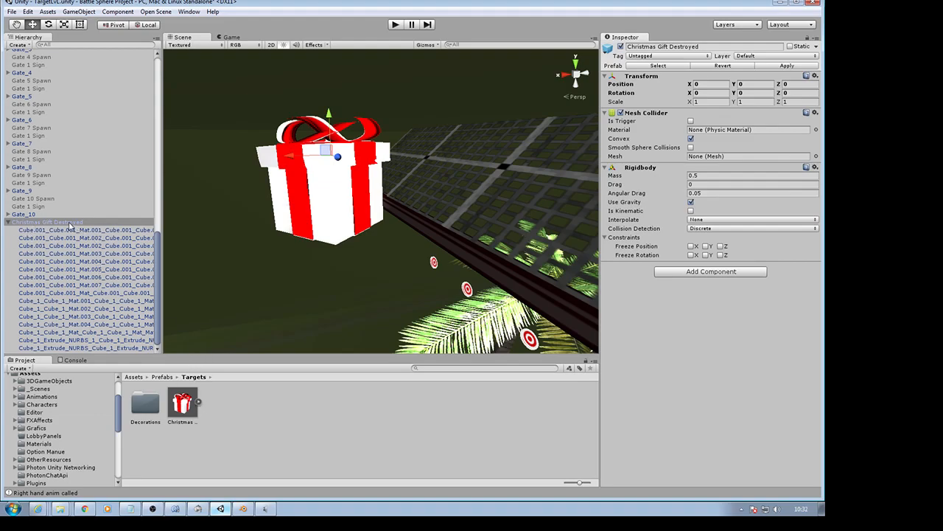
click(183, 403)
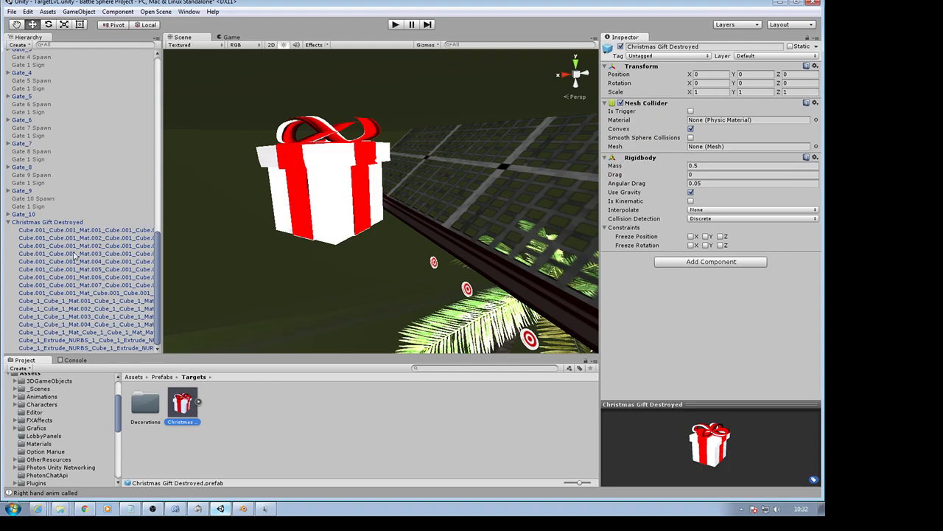
click(38, 222)
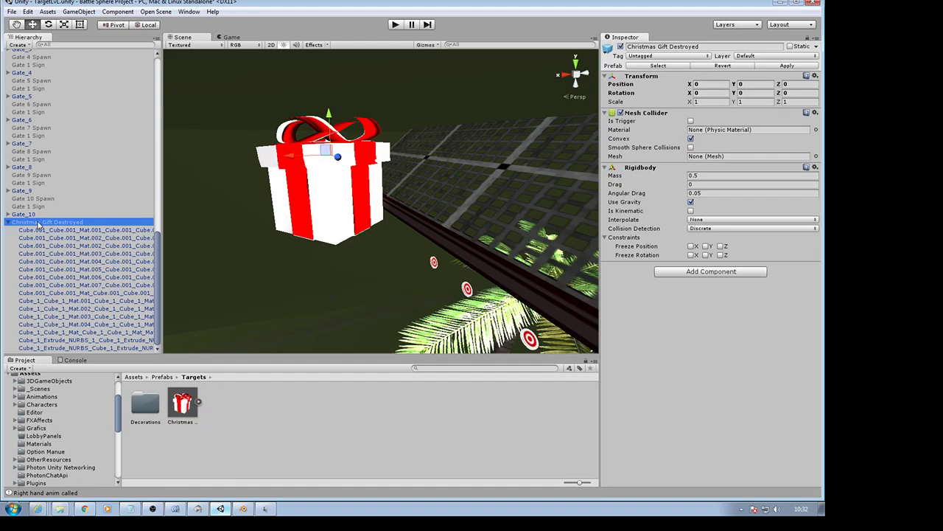
Step: Delete the Christmas Gift Destroyed instance from the scene and select the default object inside the first PresentsHolder
key(Delete)
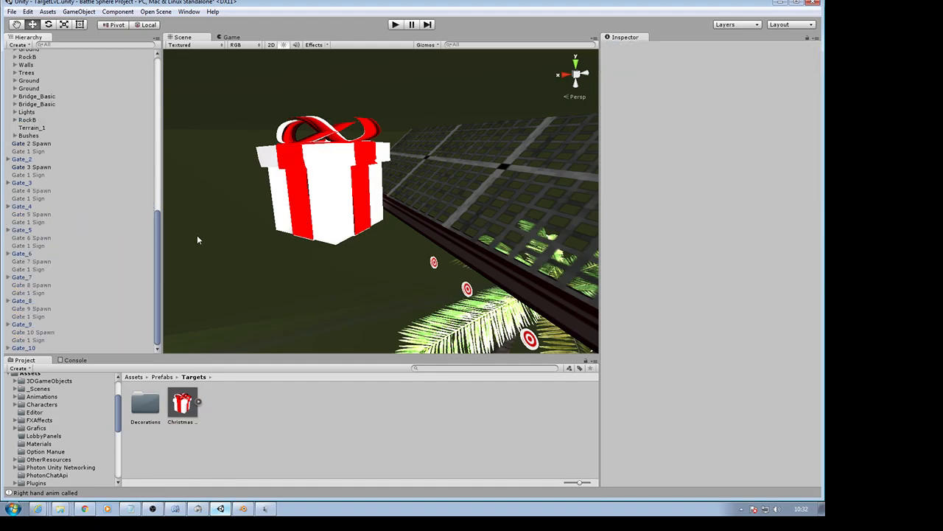
scroll(161, 240, up, 15)
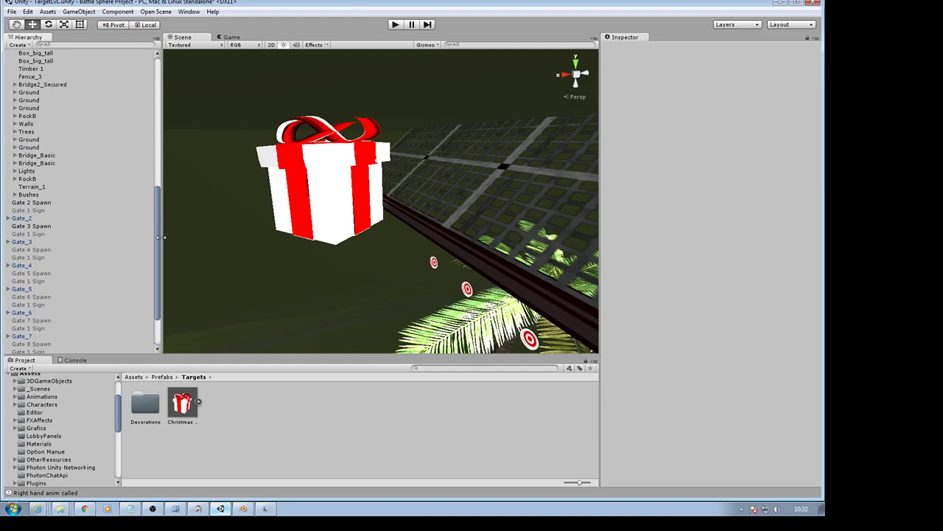
scroll(158, 230, down, 10)
drag(163, 197, 160, 129)
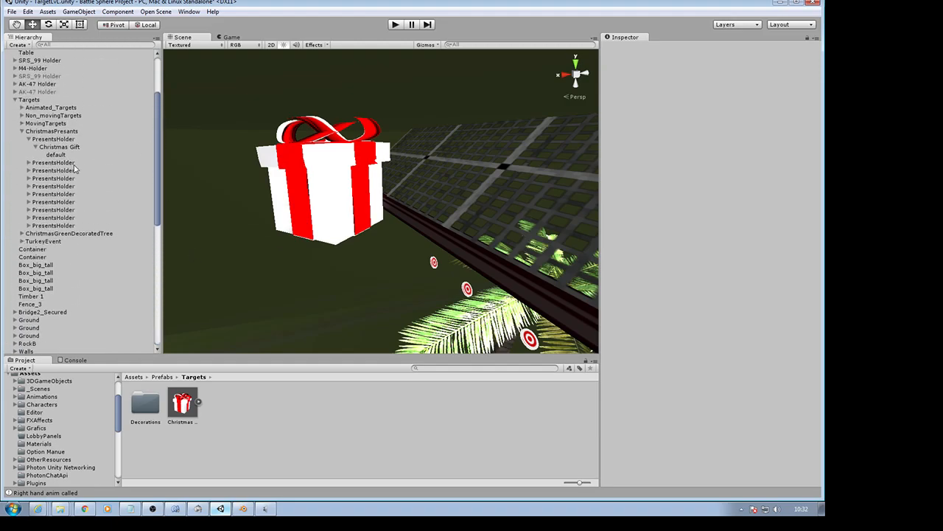
click(57, 155)
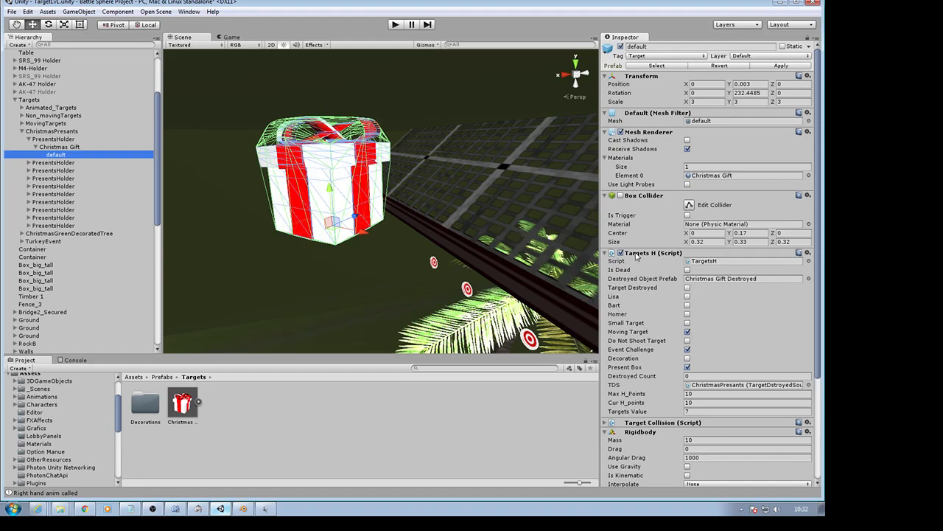
Step: Select the default object inside the second PresentsHolder and locate the prefab assigned as its Destroyed Object Prefab
click(28, 162)
click(35, 170)
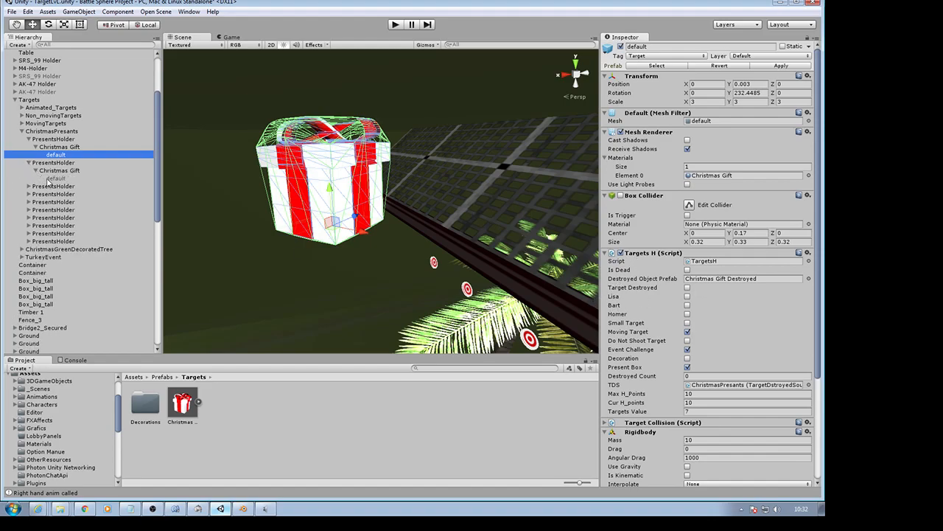
click(56, 178)
click(713, 279)
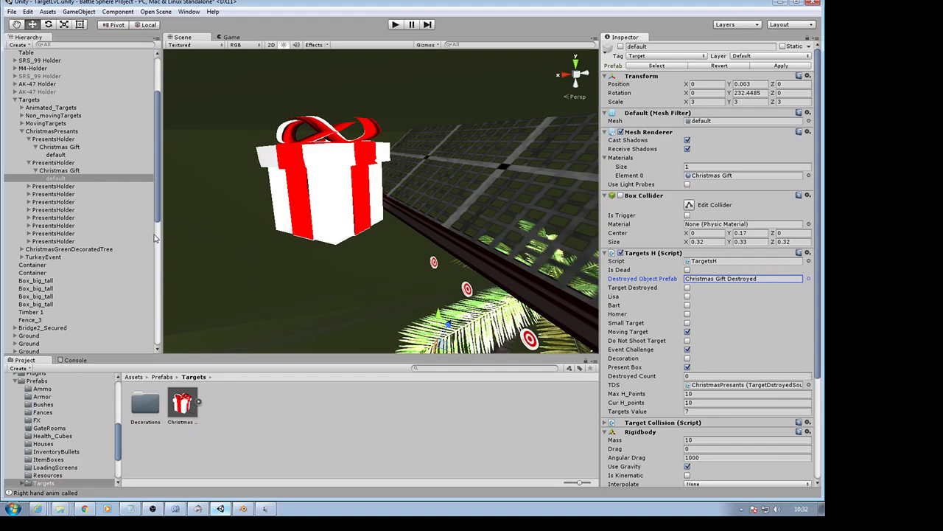
Step: Locate the TargetsH script in the project, show its code in a maximized MonoDevelop window, and enlarge the code text
click(701, 264)
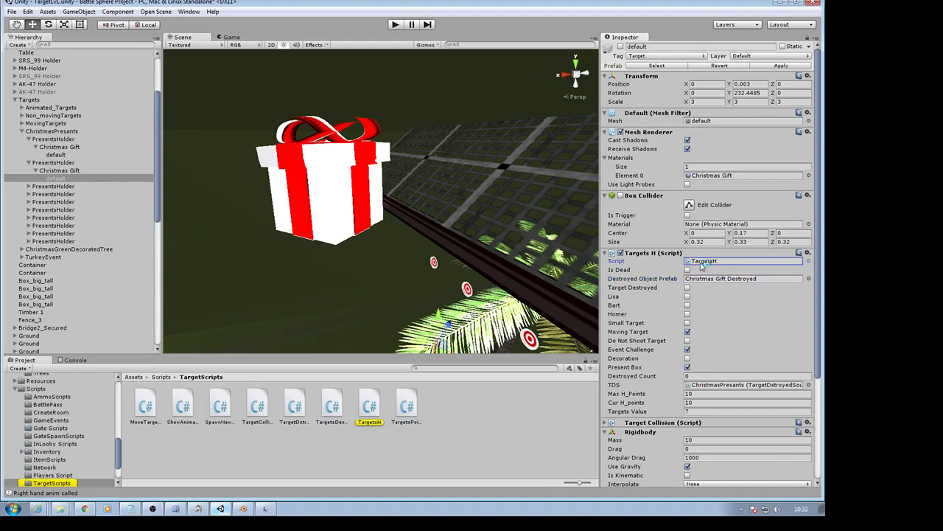
click(175, 508)
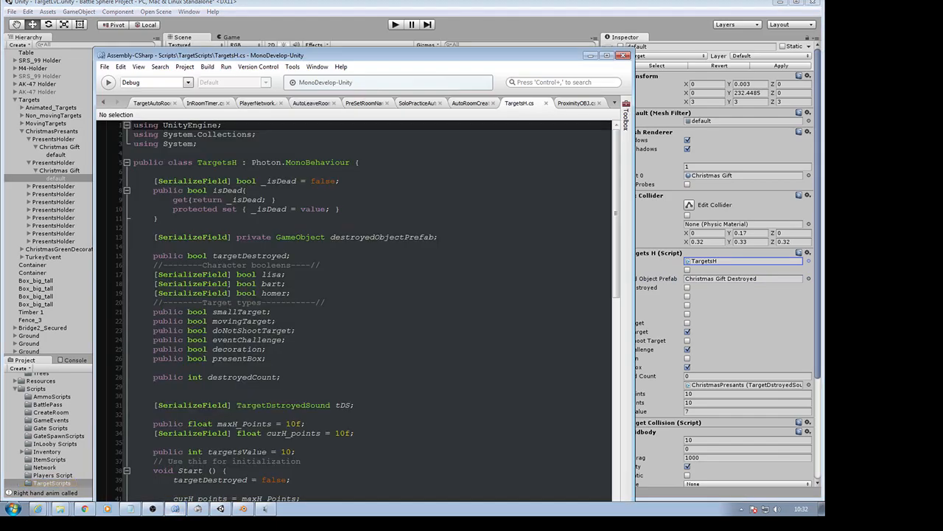
click(606, 55)
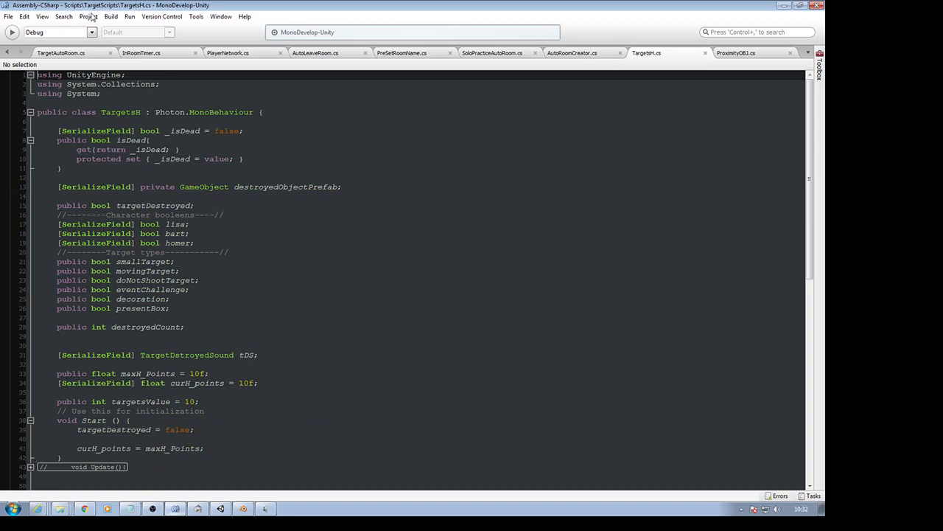
click(195, 17)
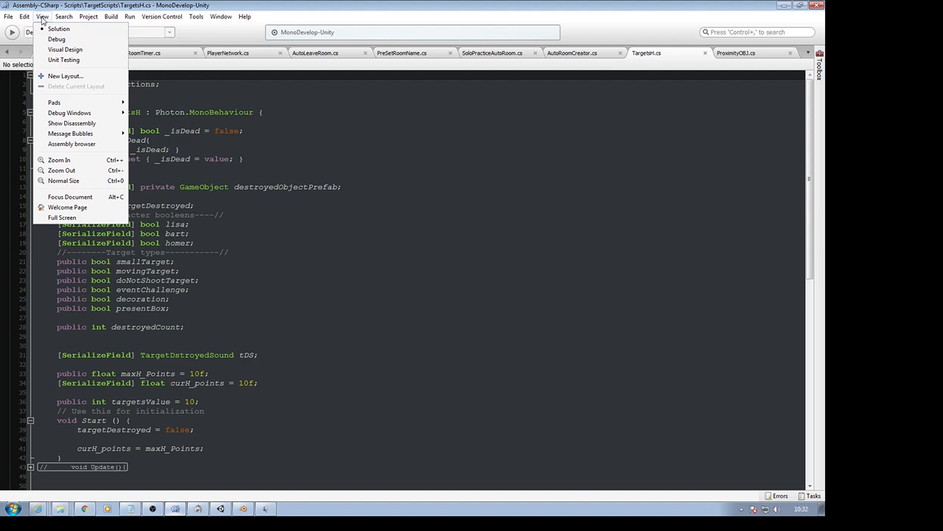
click(54, 160)
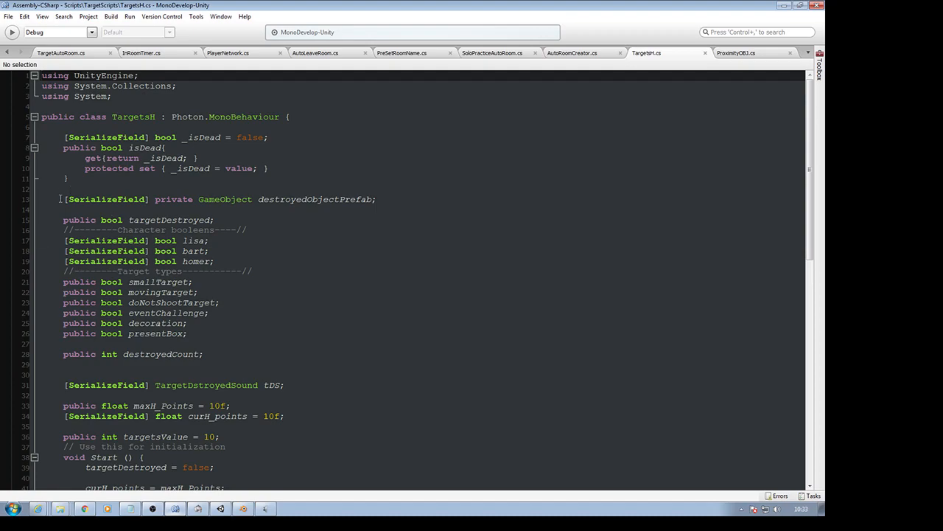
Step: Examine the destroyedObjectPrefab declaration in TargetsH.cs, highlighting the whole line, its SerializeField attribute, and the private GameObject part
click(59, 199)
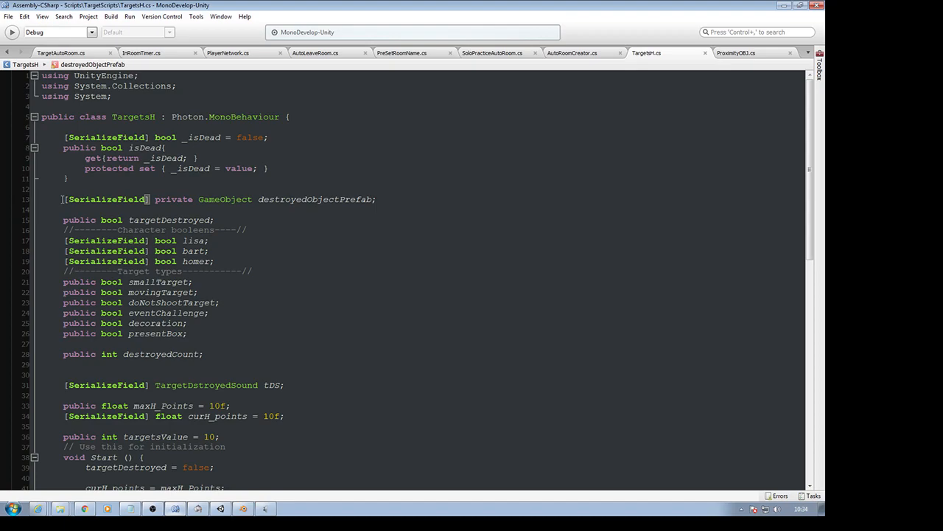
drag(62, 199, 383, 202)
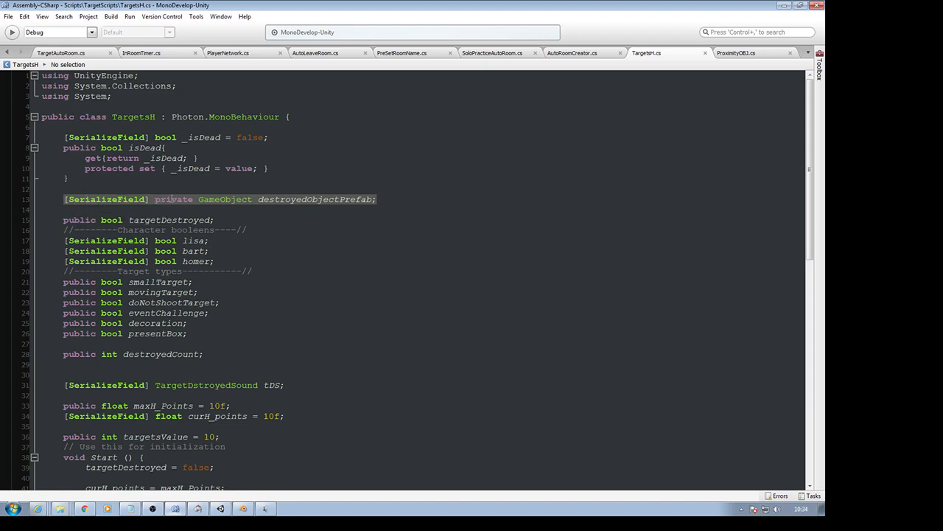
click(171, 199)
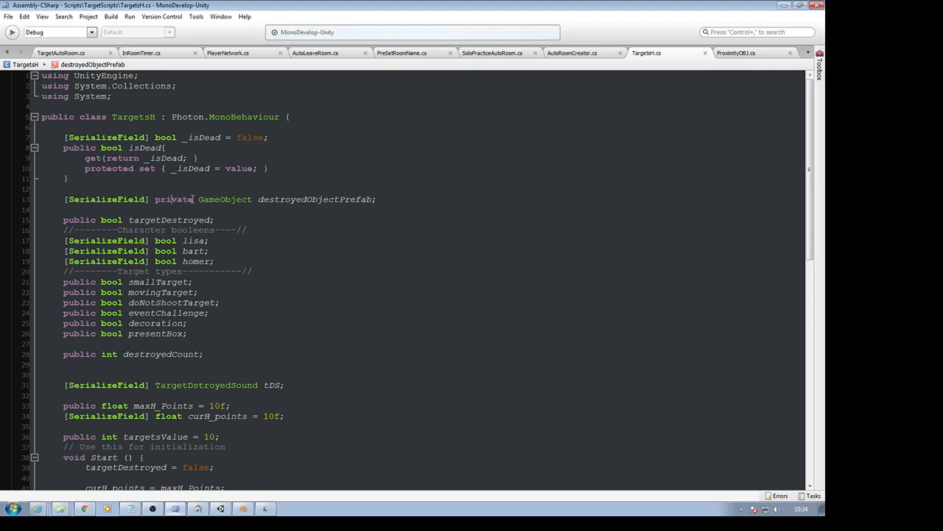
drag(193, 199, 171, 199)
click(118, 200)
drag(64, 199, 153, 200)
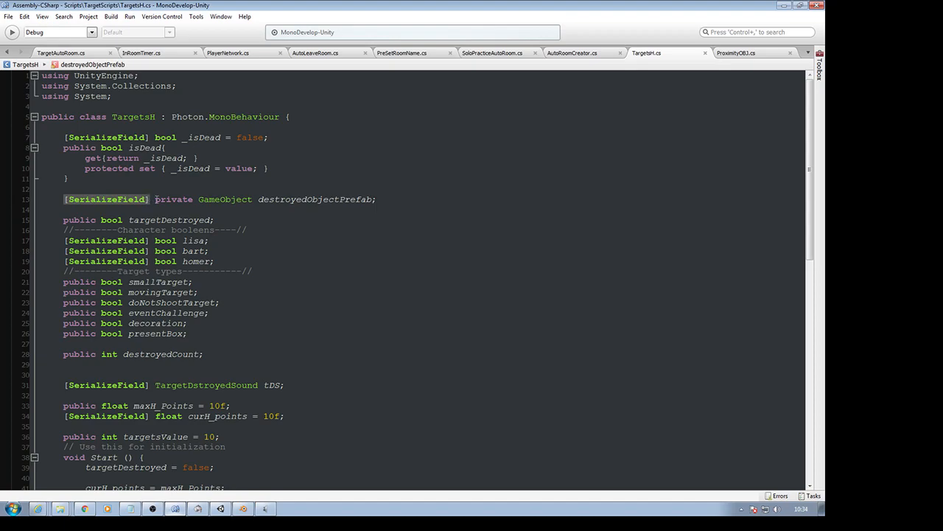
click(155, 200)
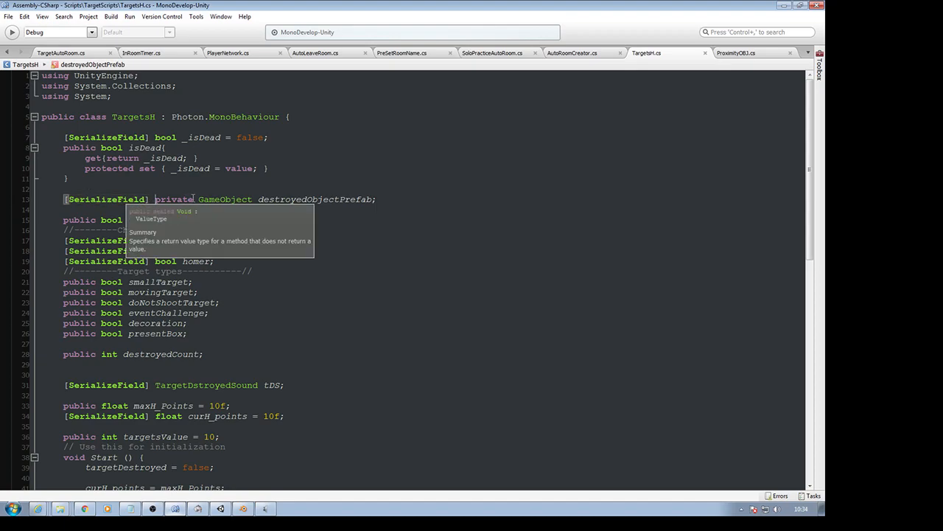
drag(65, 199, 147, 199)
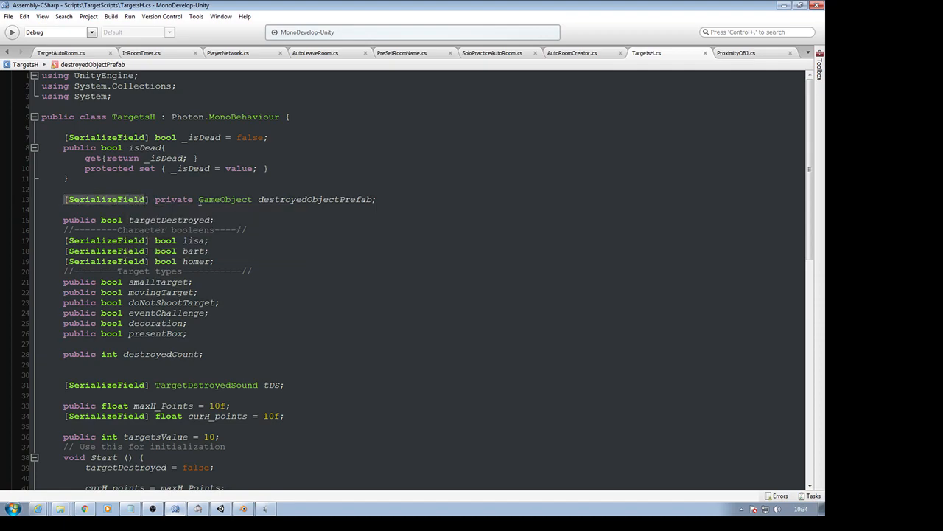
click(200, 200)
click(252, 200)
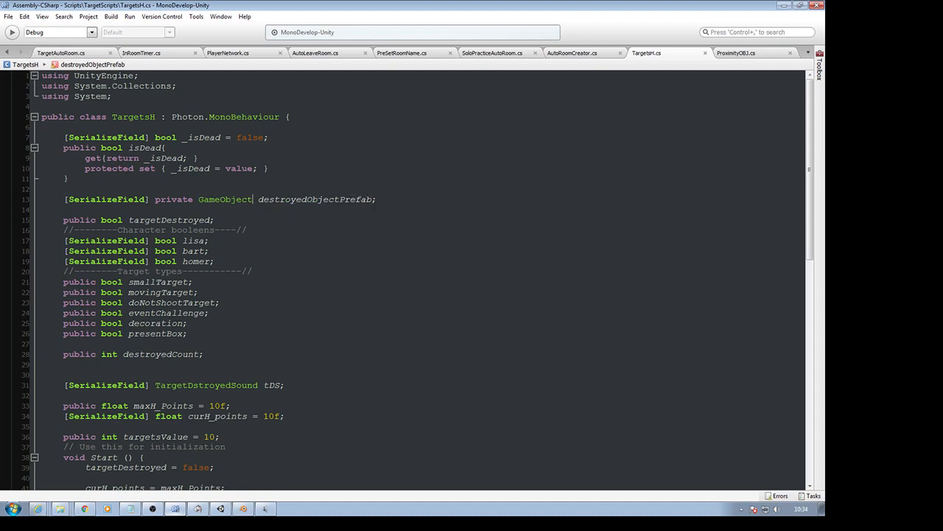
Step: In Unity, assign the Christmas Gift Destroyed prefab to the Targets H script's Destroyed Object Prefab field, and return to MonoDevelop
click(197, 510)
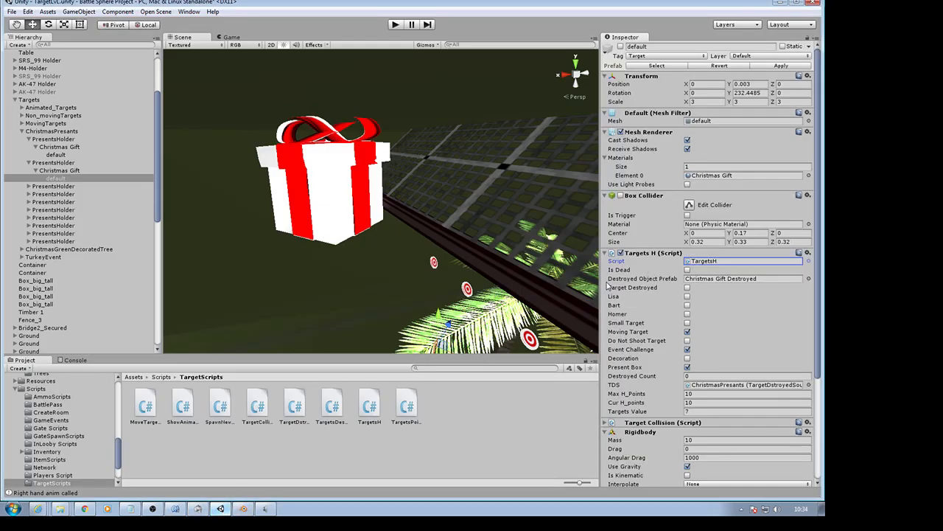
click(698, 279)
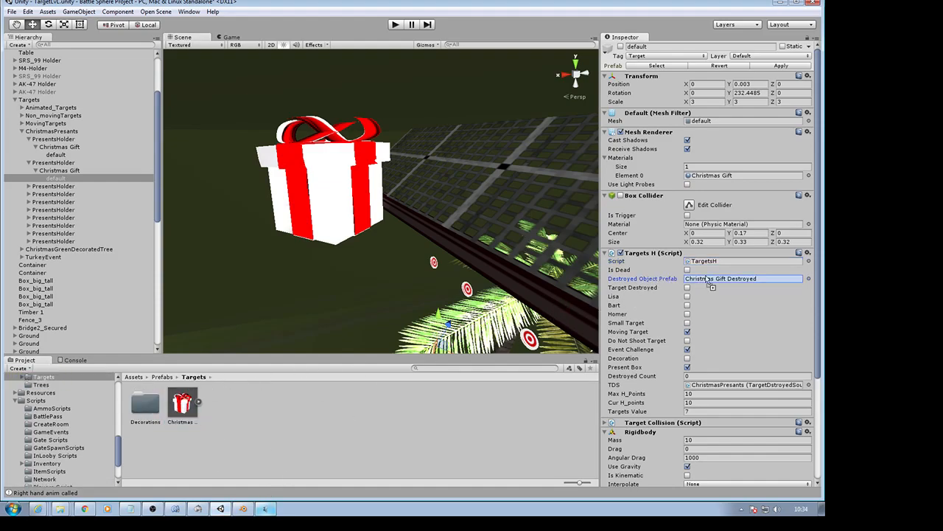
click(220, 508)
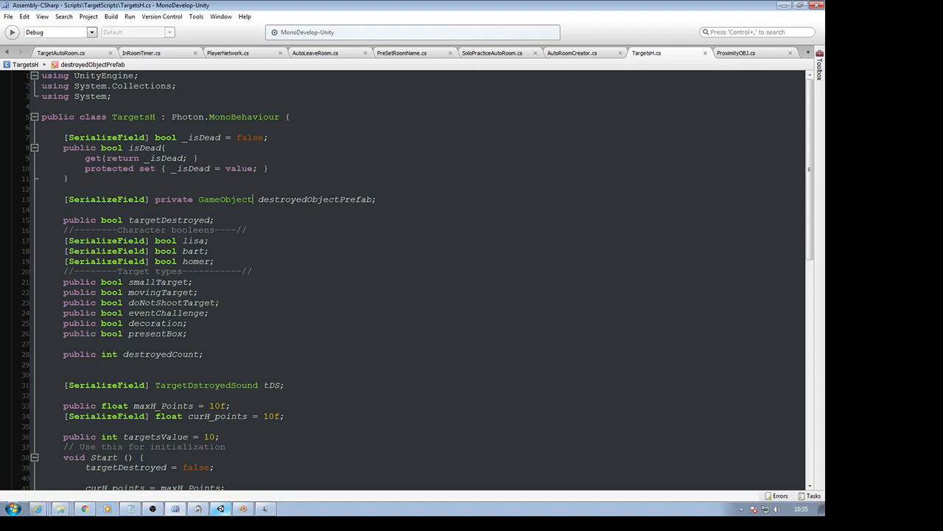
Step: Examine the TargetDestroy method, highlighting its name and the Instantiate call inside the decoration condition
scroll(163, 206, down, 3)
scroll(163, 219, down, 3)
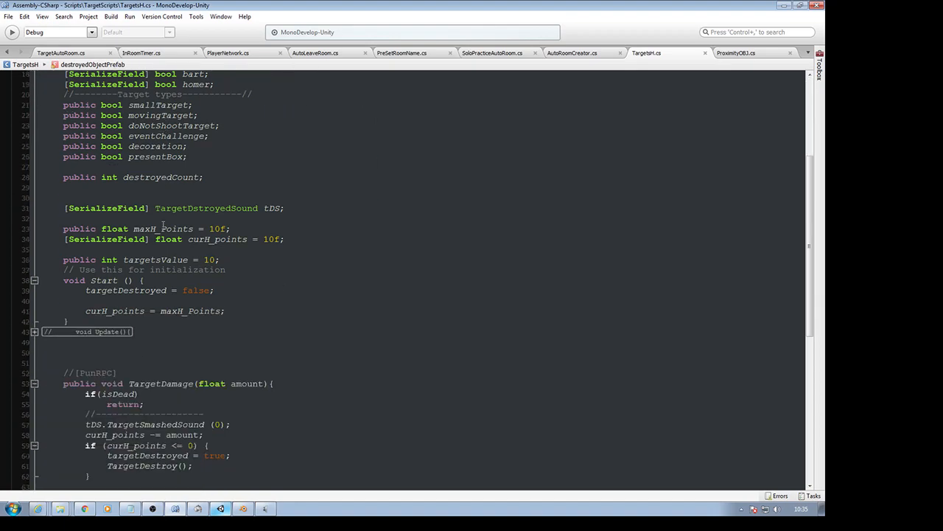
scroll(164, 225, down, 10)
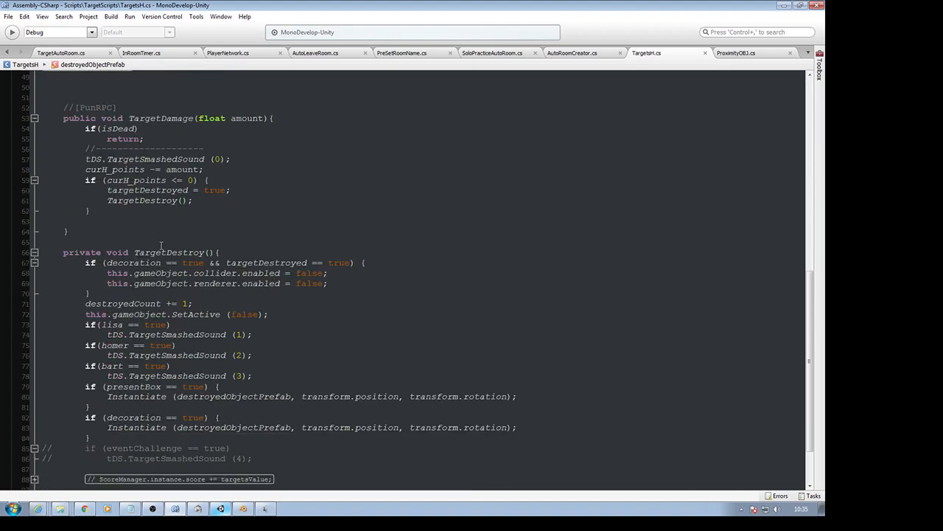
scroll(146, 279, down, 2)
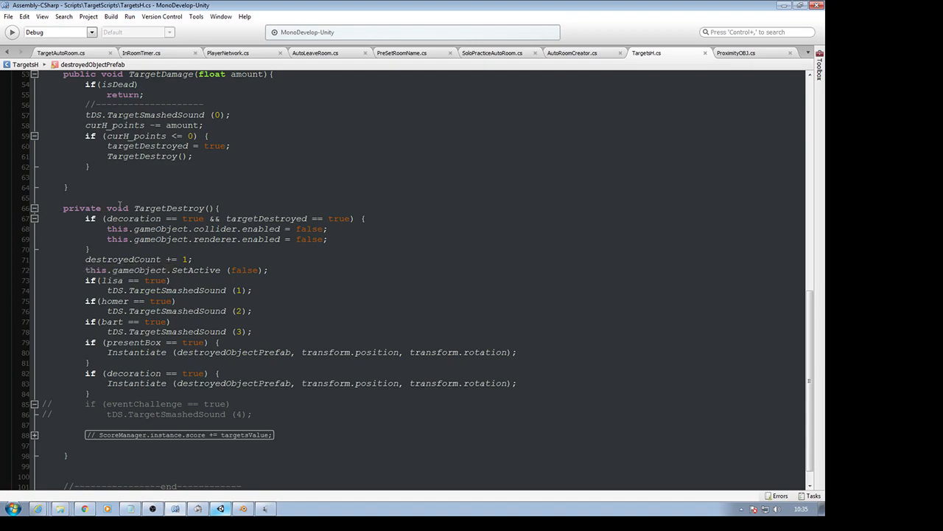
drag(135, 208, 207, 209)
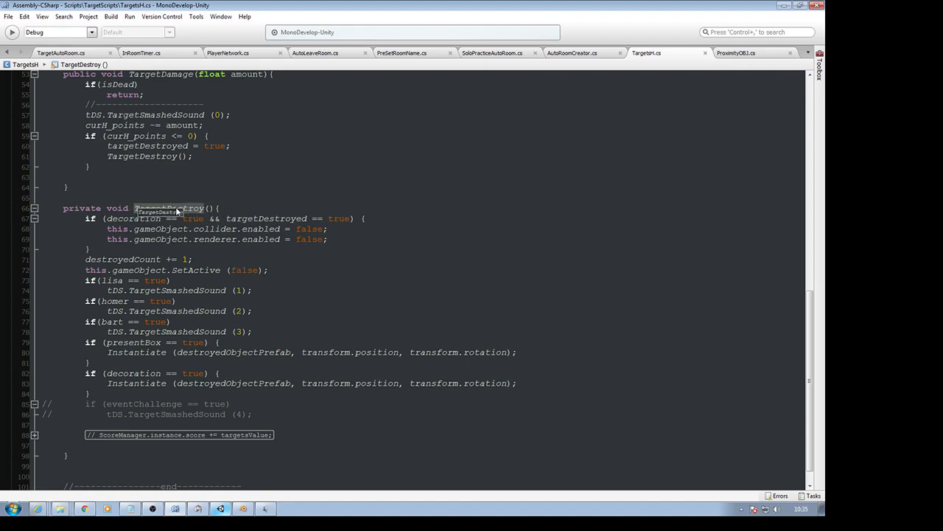
key(Right)
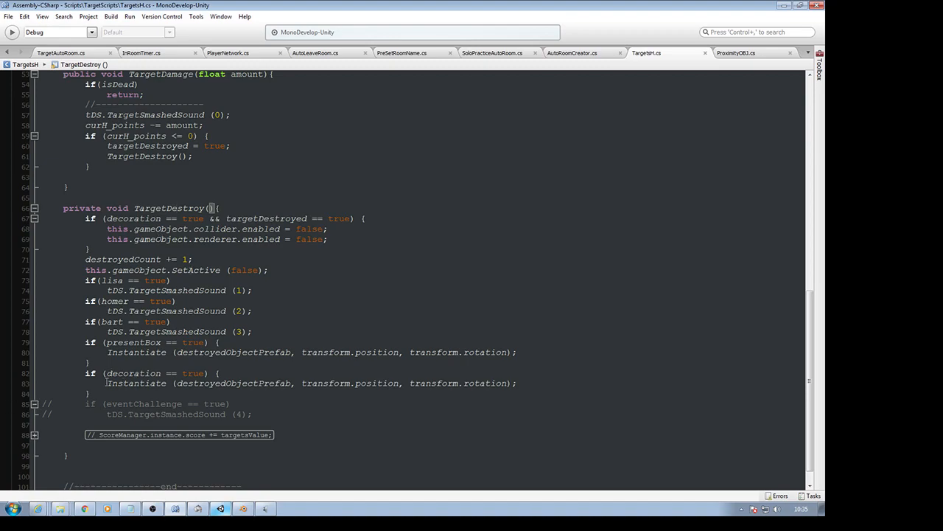
drag(105, 383, 518, 383)
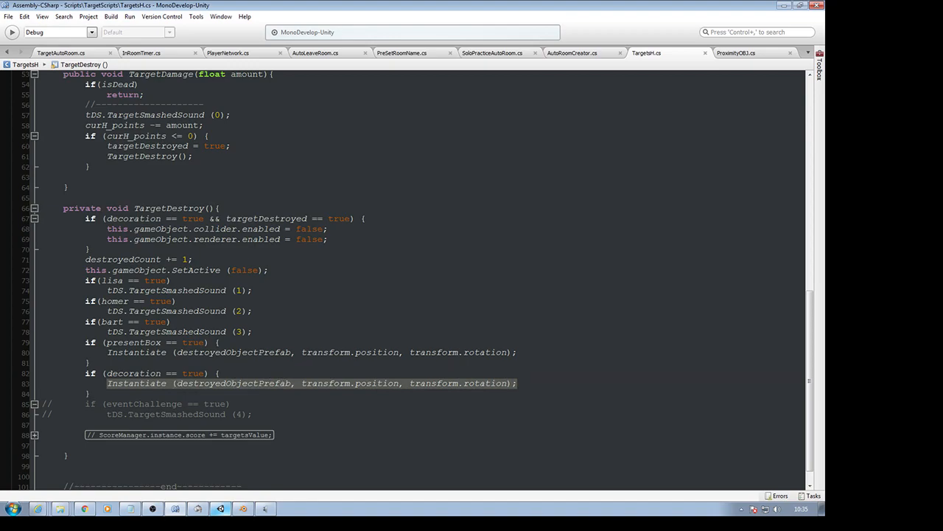
Step: Compare the destroyedObjectPrefab declaration with the Instantiate calls that use it in TargetDestroy, ending at the decoration condition's call
scroll(289, 199, up, 17)
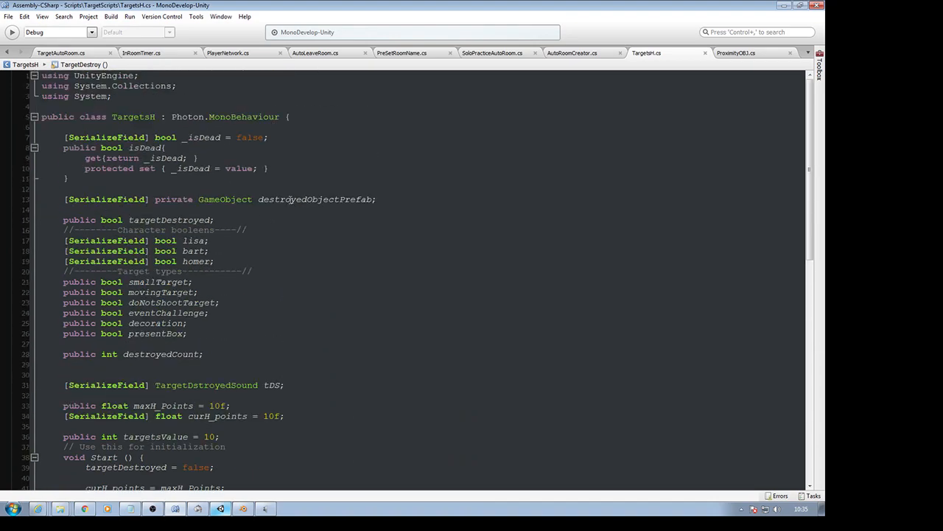
scroll(289, 199, down, 18)
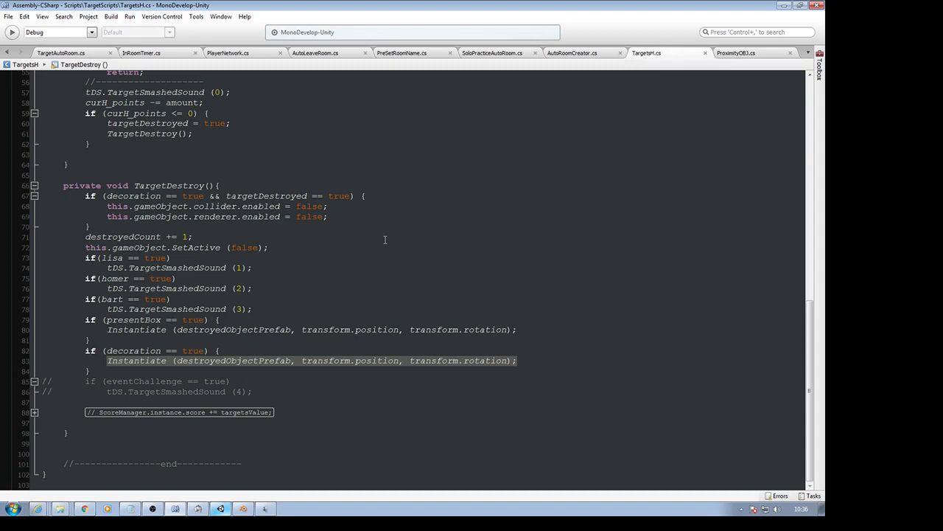
scroll(421, 280, up, 3)
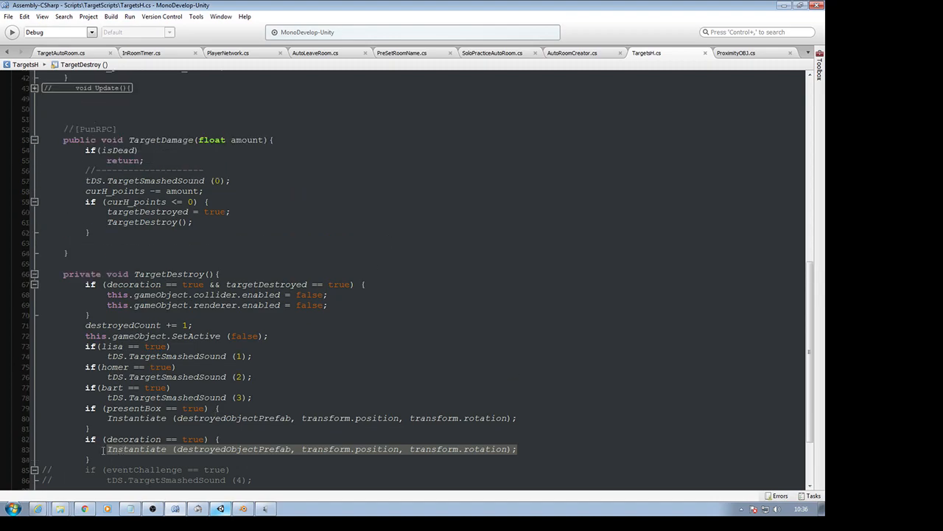
click(104, 450)
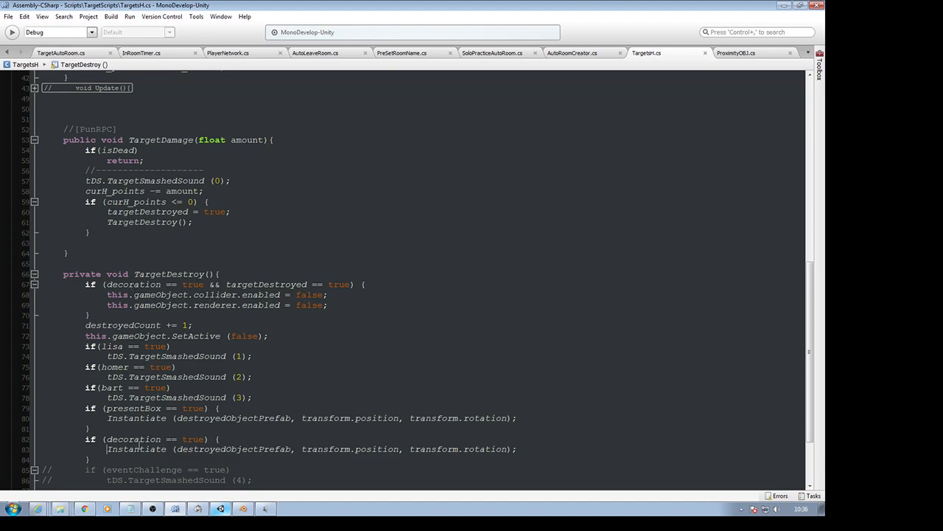
Step: Highlight the destroyedObjectPrefab declaration again and review the script's fields and its TargetDamage and TargetDestroy methods
scroll(254, 380, up, 13)
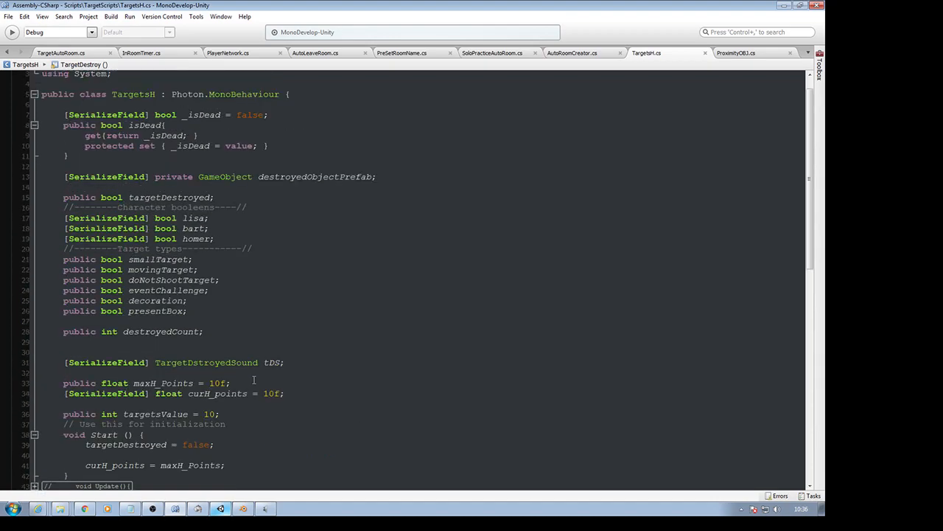
scroll(253, 380, up, 1)
drag(65, 199, 384, 209)
scroll(348, 219, down, 6)
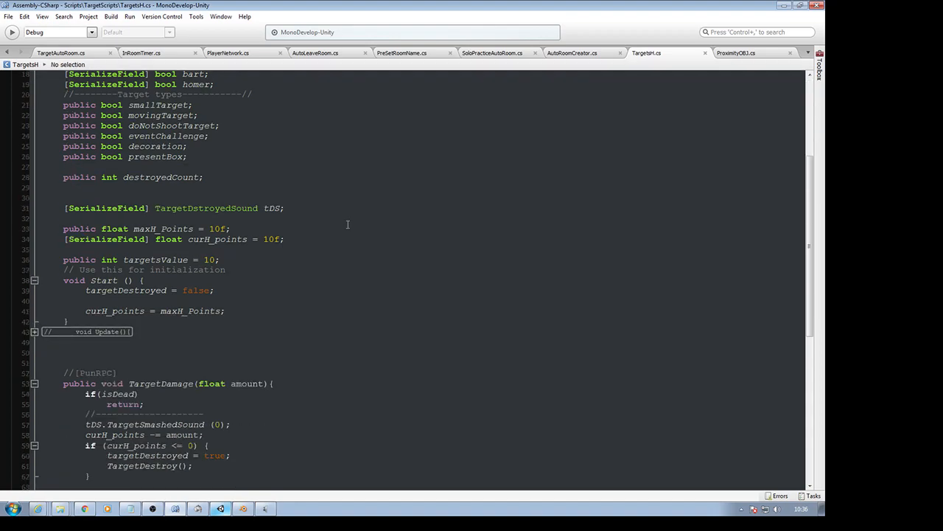
scroll(327, 280, down, 6)
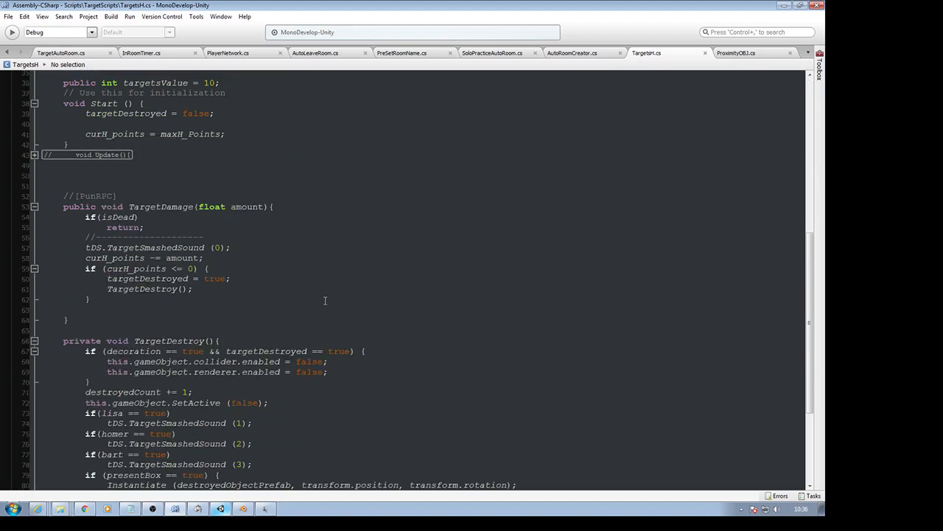
scroll(323, 317, up, 3)
scroll(321, 334, up, 8)
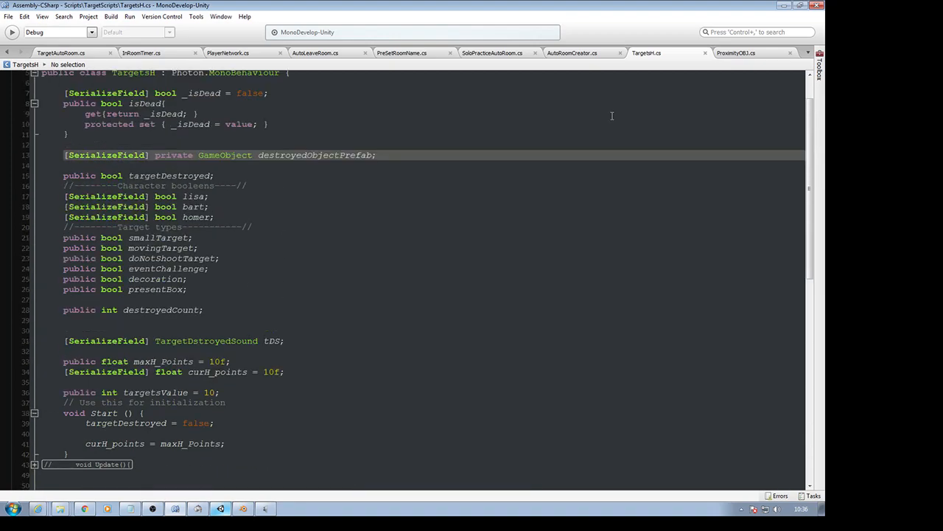
Step: Switch to Unity, open the LogIn scene from the _Scenes folder and run the game
click(228, 509)
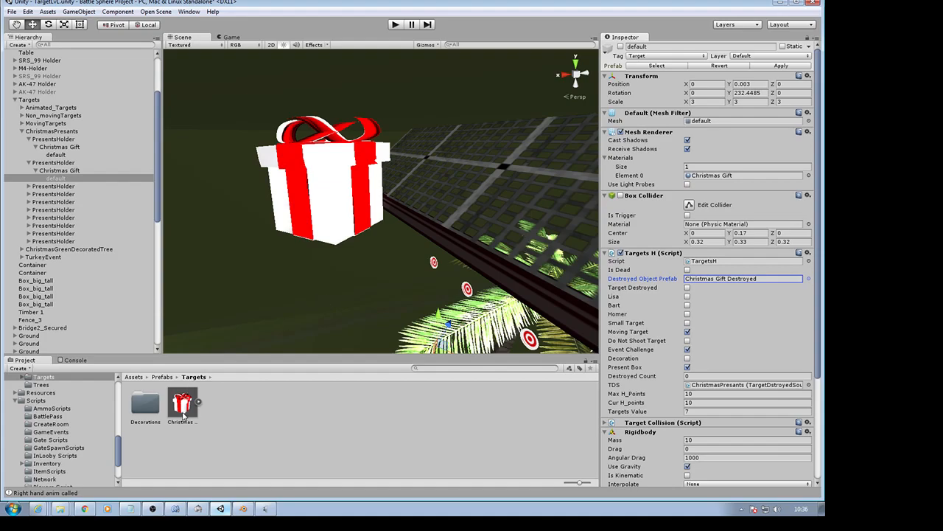
scroll(45, 416, up, 5)
scroll(46, 413, up, 4)
click(40, 437)
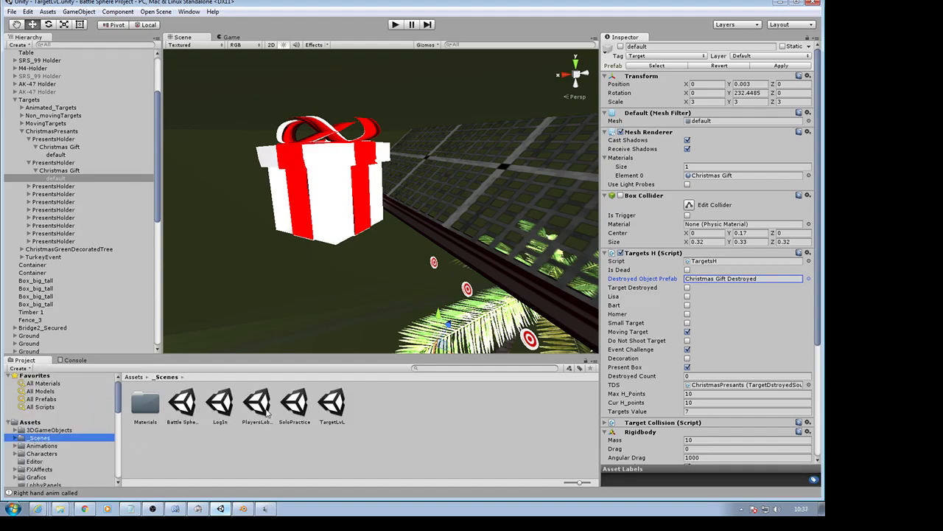
double_click(219, 403)
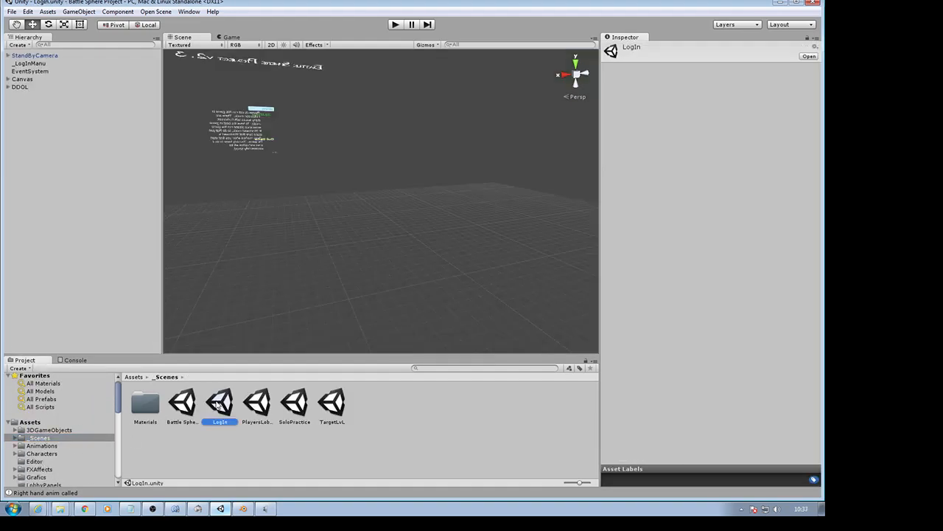
click(401, 25)
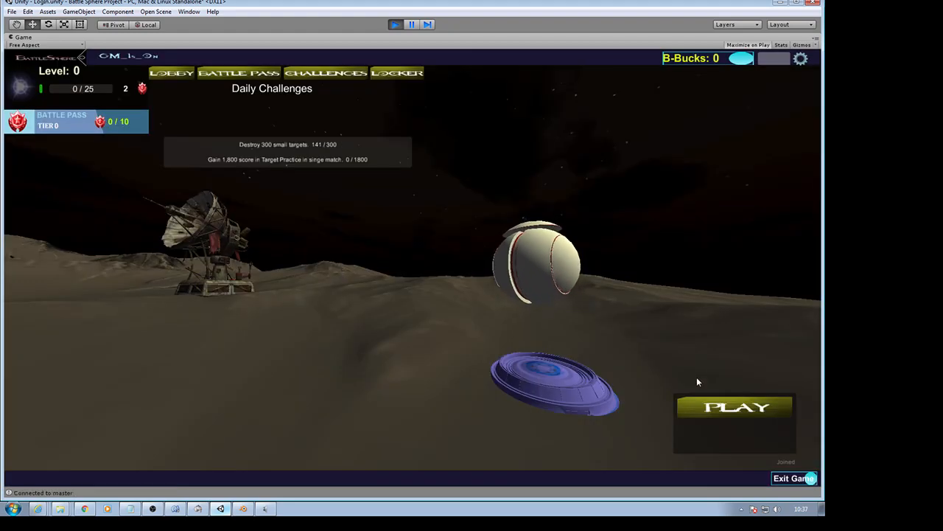
Step: Enter the target practice match and pick up the SRS-99 and the M4 together with their ammunition
click(244, 285)
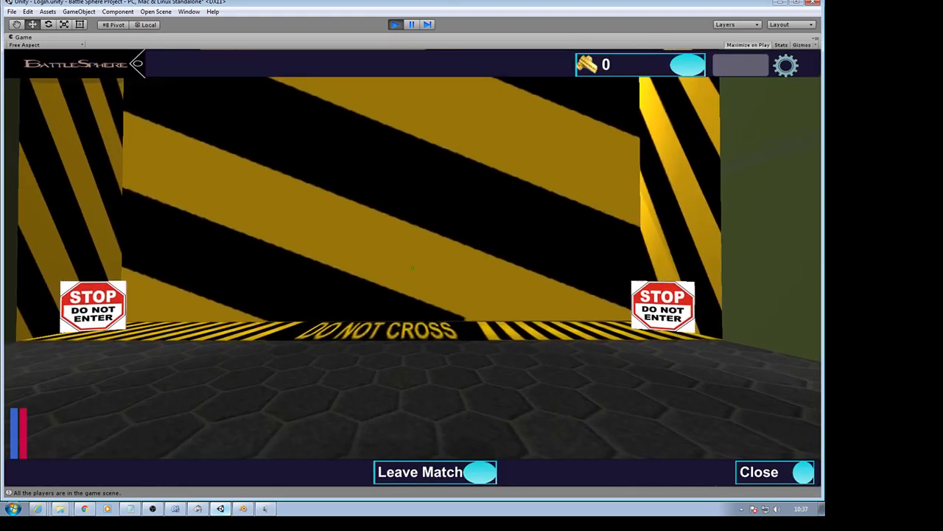
key(w)
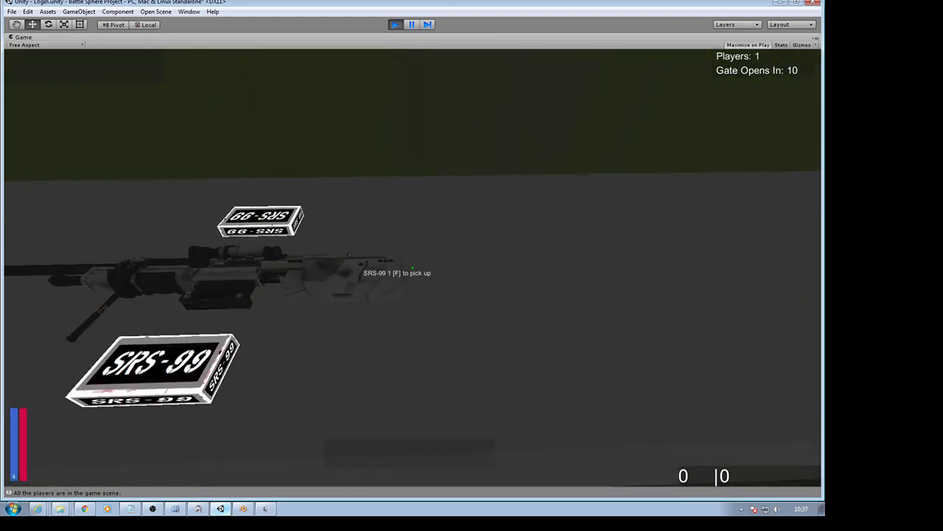
key(e)
key(r)
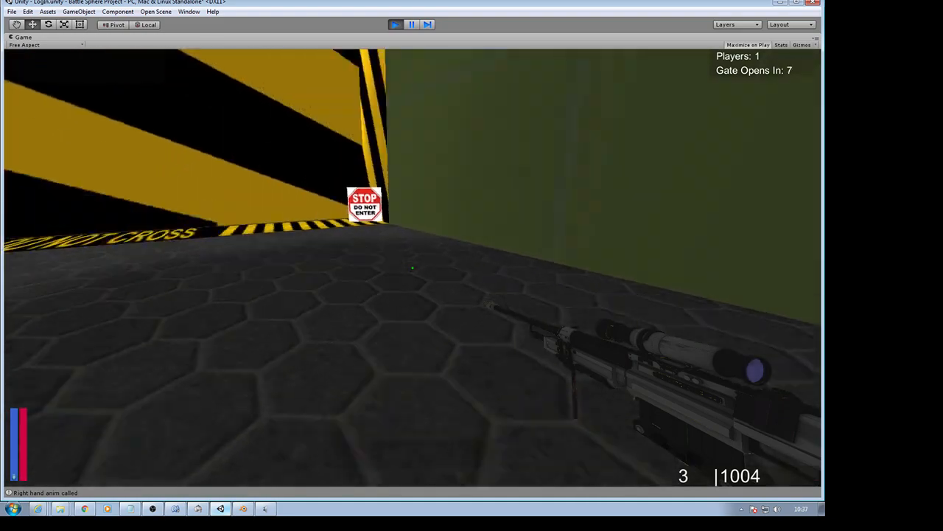
key(w)
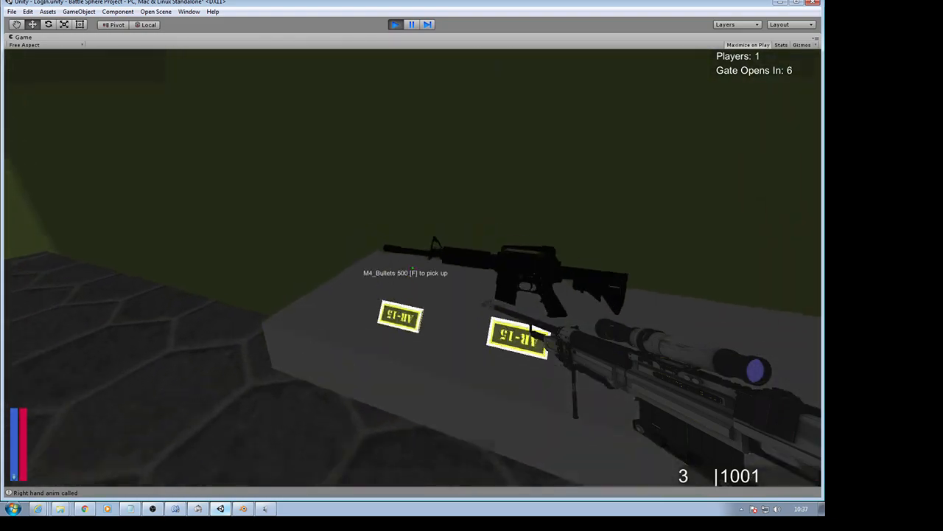
key(e)
key(w)
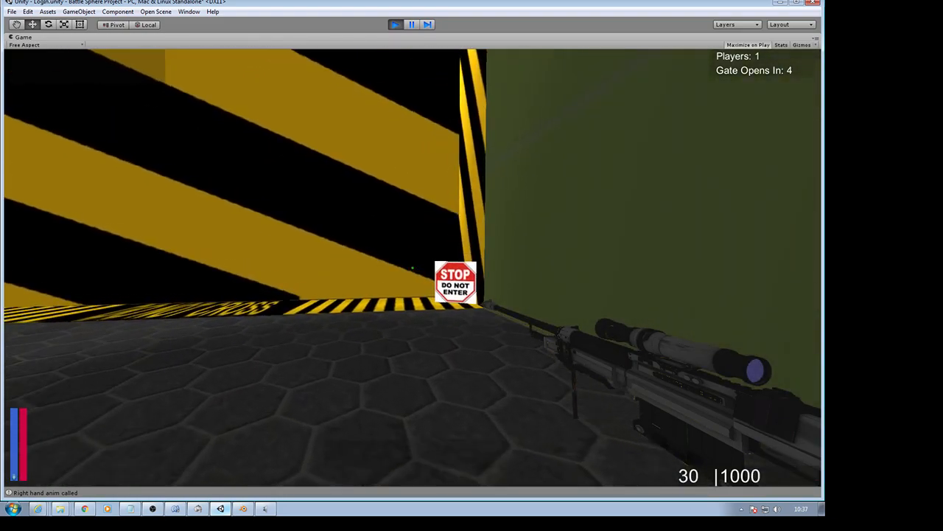
Step: Advance to the gate with the SRS-99 and fire two shots through its scope into the target area
key(1)
key(w)
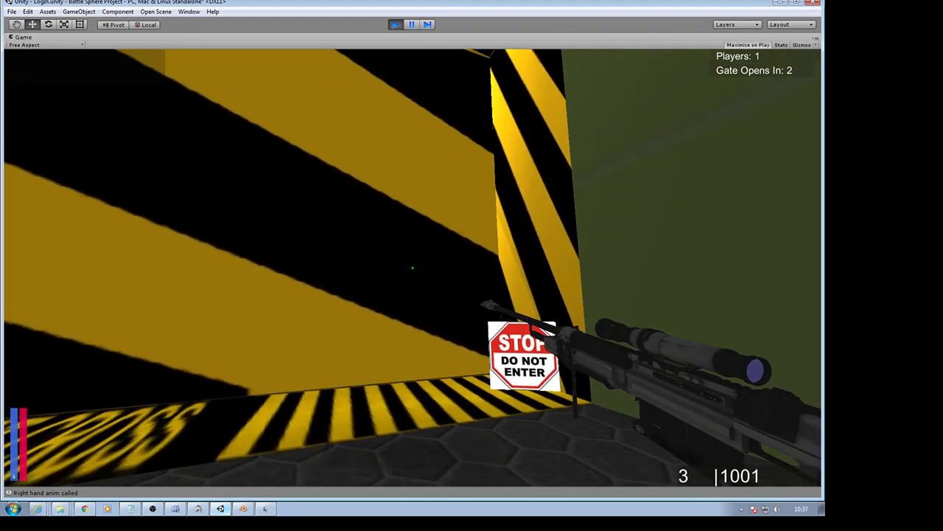
key(w)
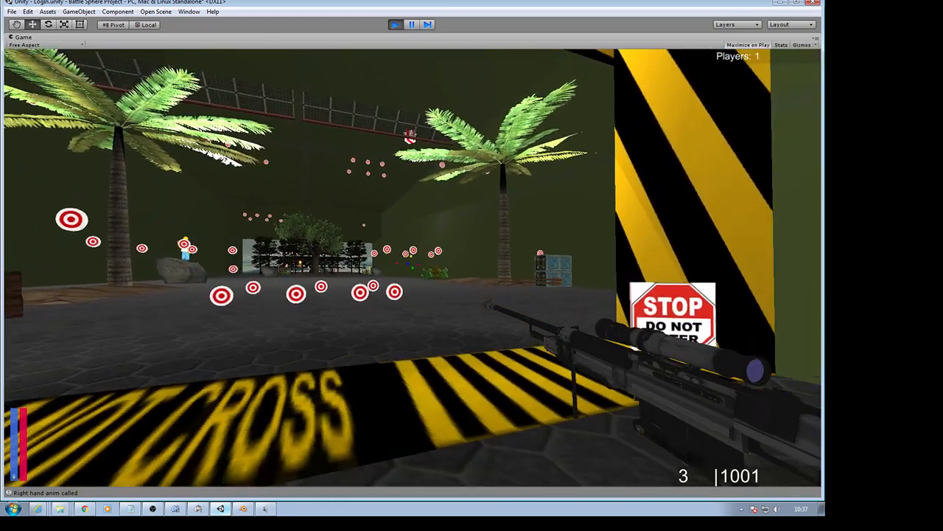
key(w)
right_click(413, 267)
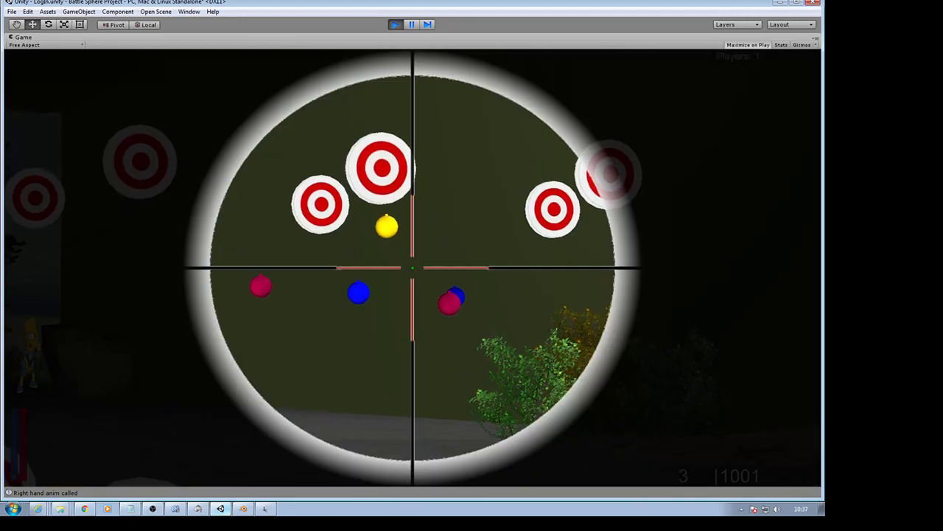
click(413, 268)
click(413, 268)
right_click(413, 268)
Step: Reposition sideways in the gateway and aim through the SRS-99 scope to test-shoot the hanging targets
key(d)
key(a)
key(a)
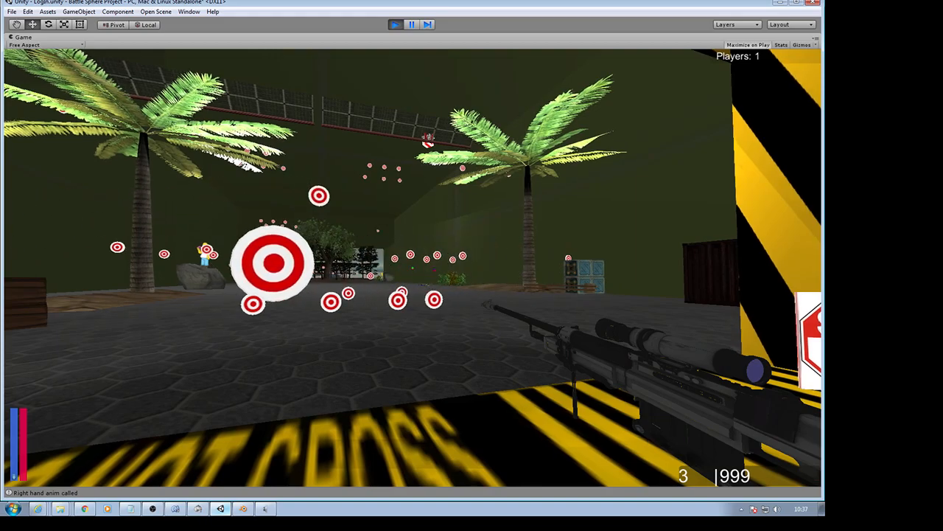
key(a)
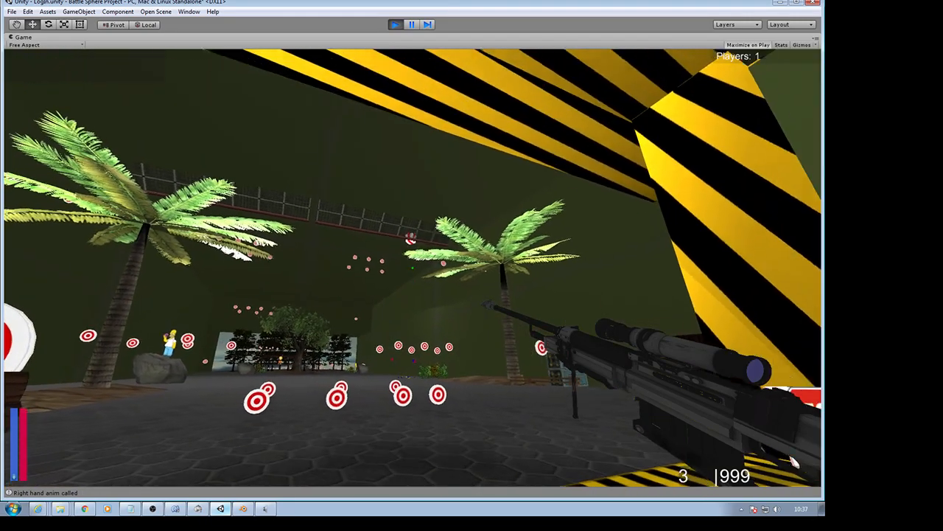
right_click(413, 268)
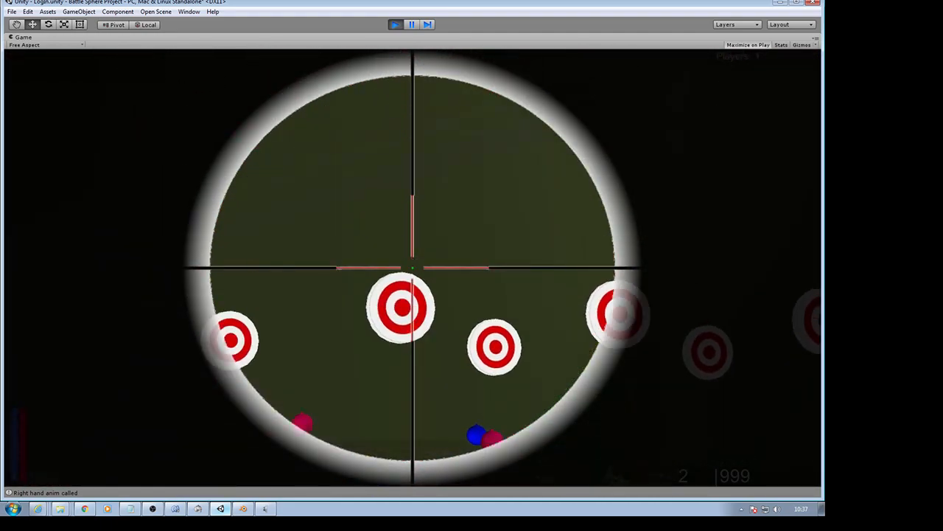
Step: Switch to the M4 and fire at the moving Christmas gifts below the bridge to test their destruction
key(1)
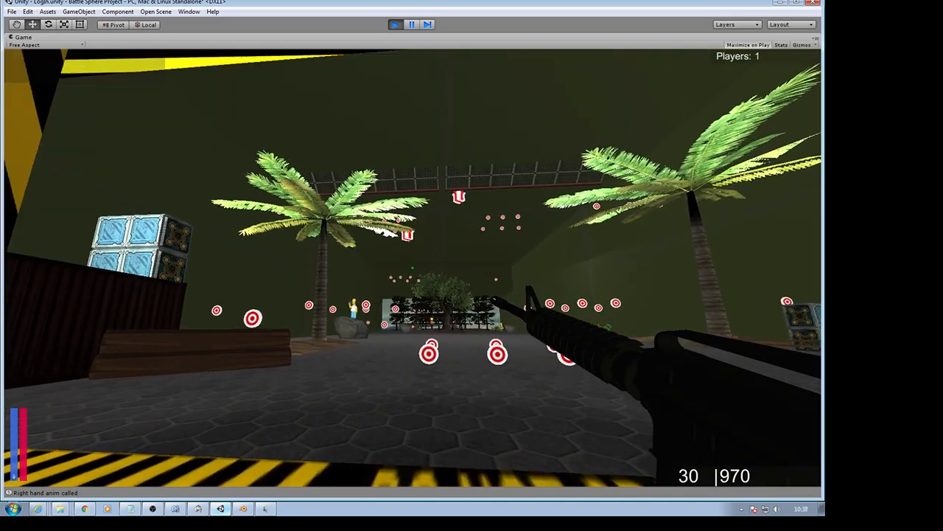
click(413, 268)
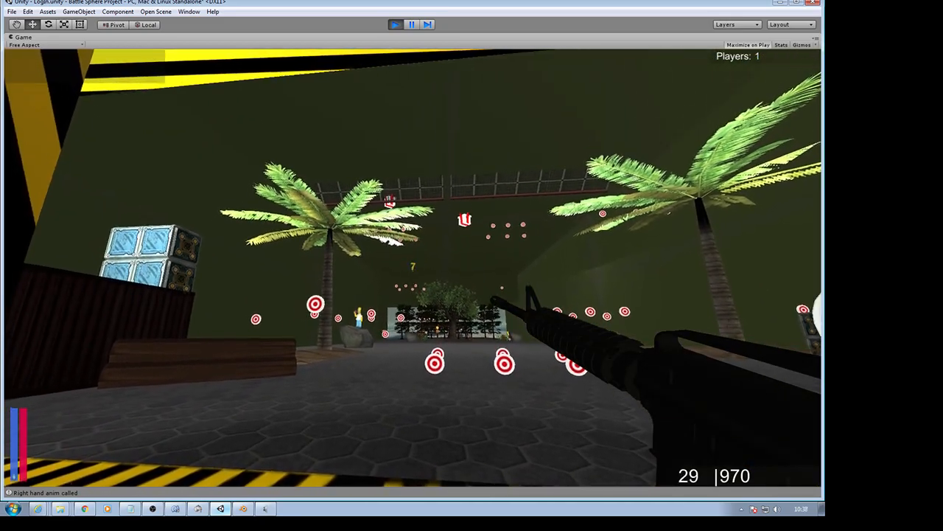
click(413, 267)
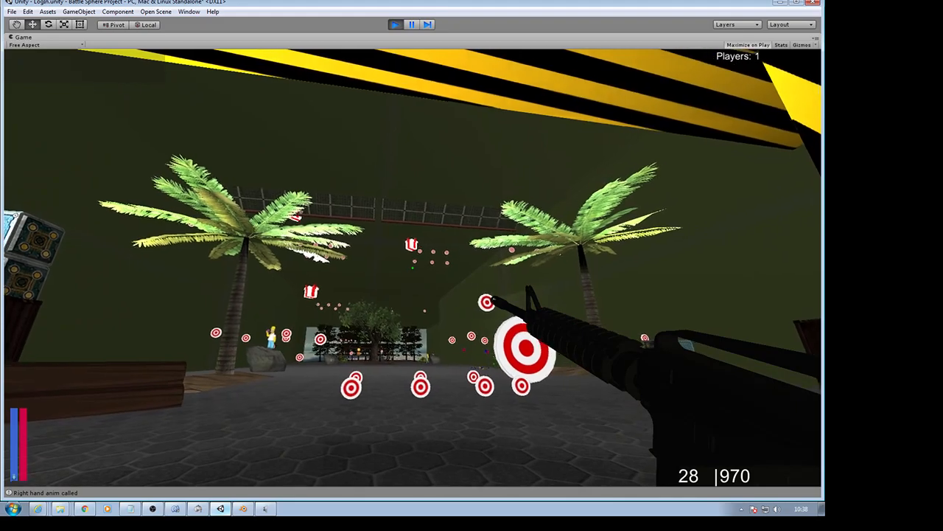
click(412, 268)
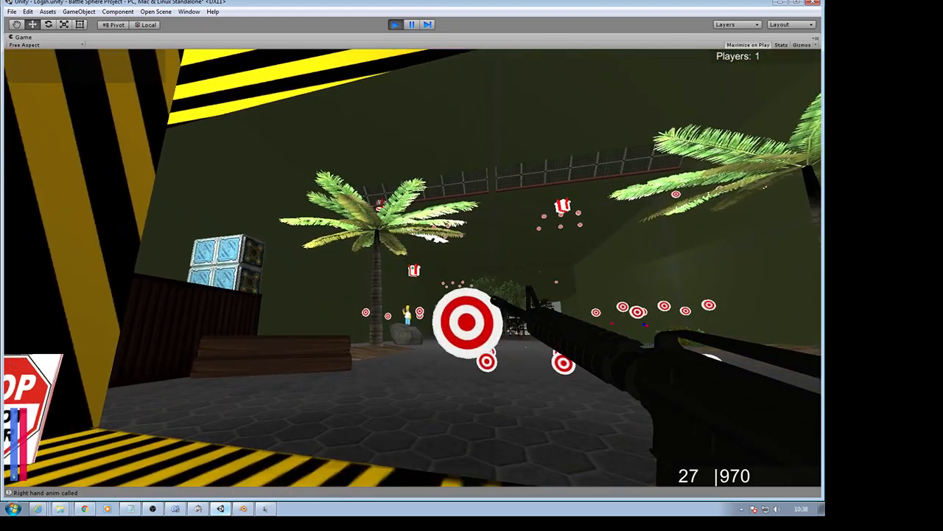
click(413, 267)
click(413, 267)
click(412, 267)
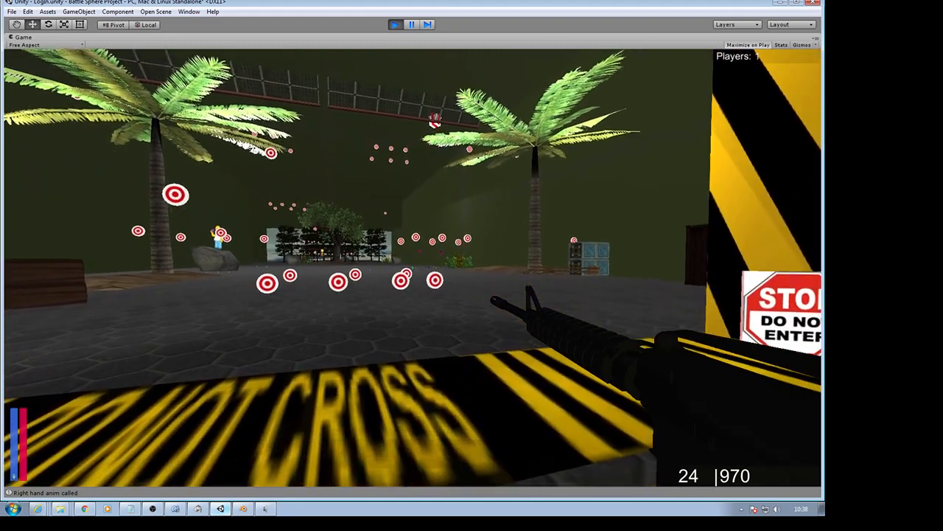
Step: Switch back to the SRS-99 for a look through the scope, and end the play test
key(2)
right_click(413, 267)
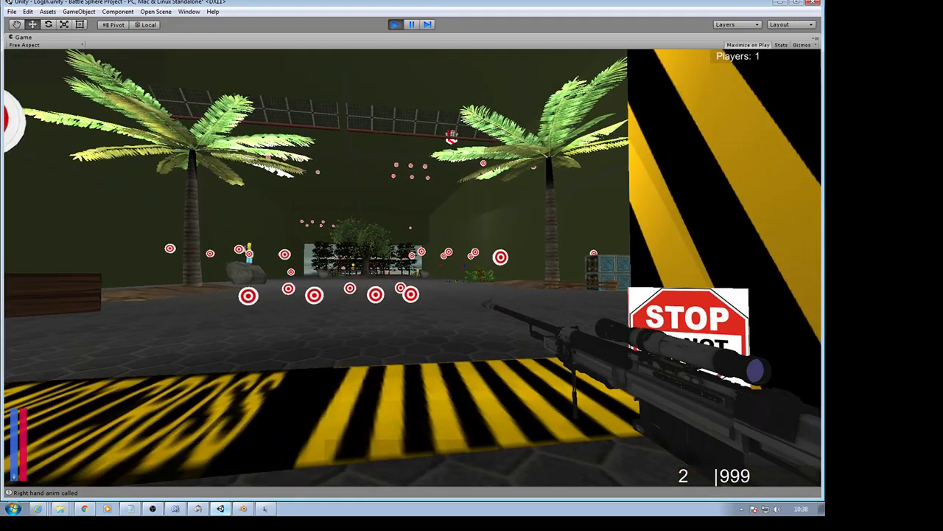
key(Escape)
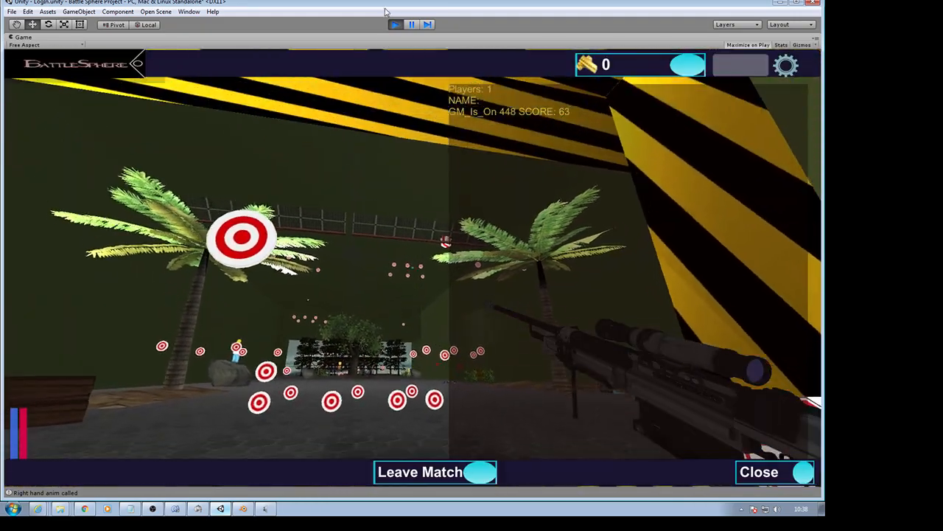
key(ctrl+p)
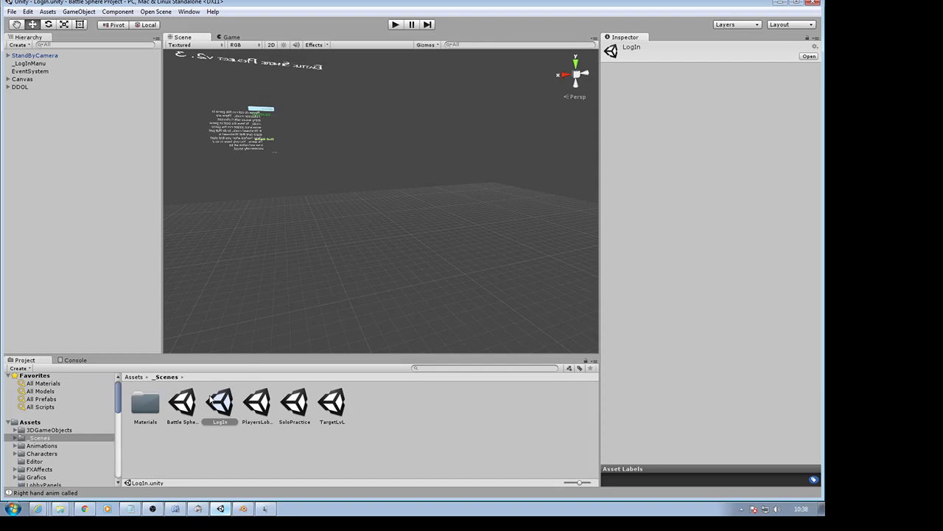
Step: Set the scale of the Christmas Gift Destroyed prefab in Prefabs > Targets to 18 on X, Y and Z
scroll(34, 458, down, 6)
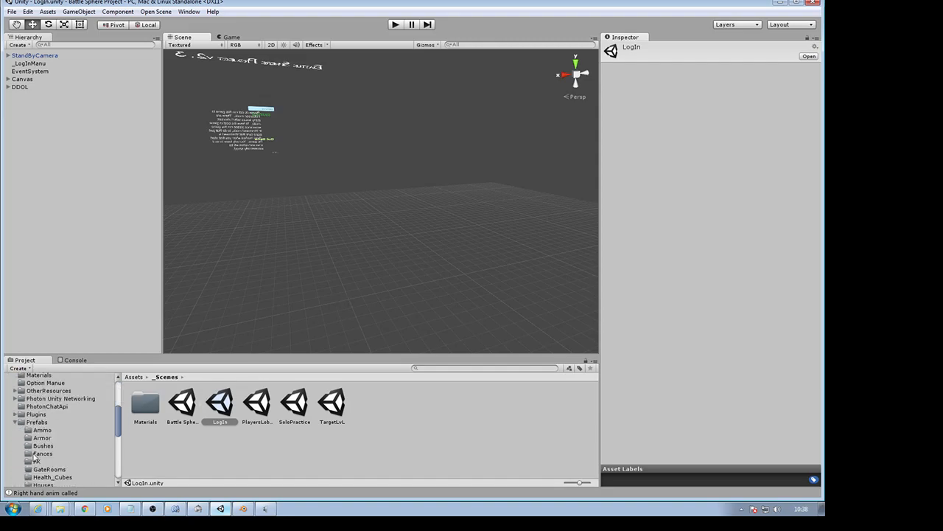
scroll(35, 458, up, 3)
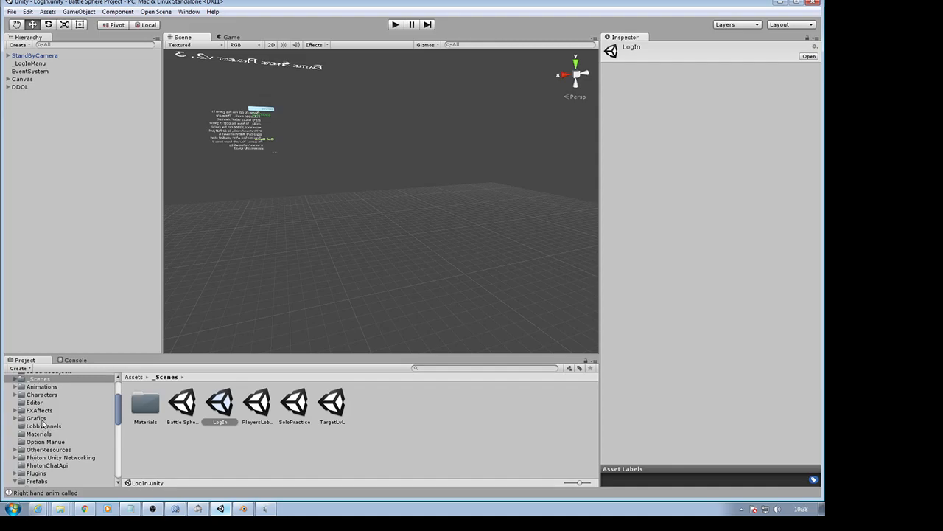
scroll(42, 423, down, 10)
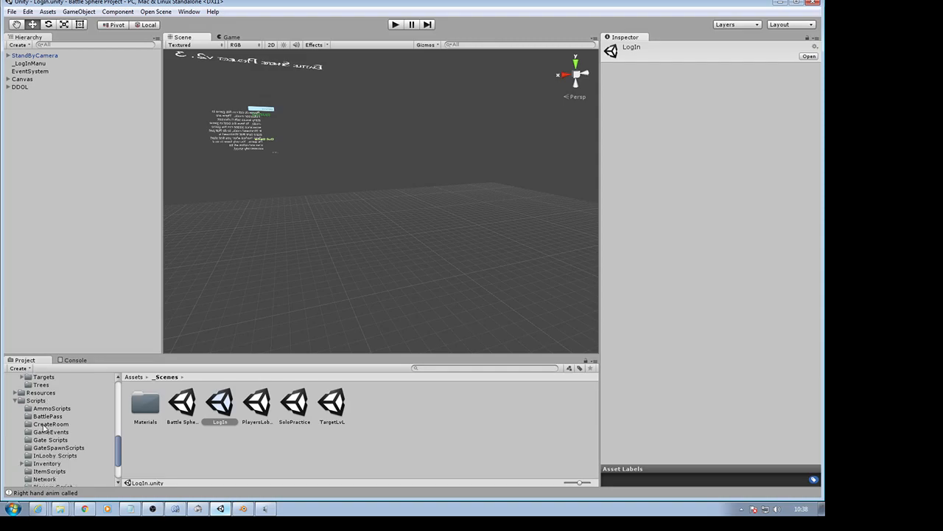
scroll(43, 426, down, 3)
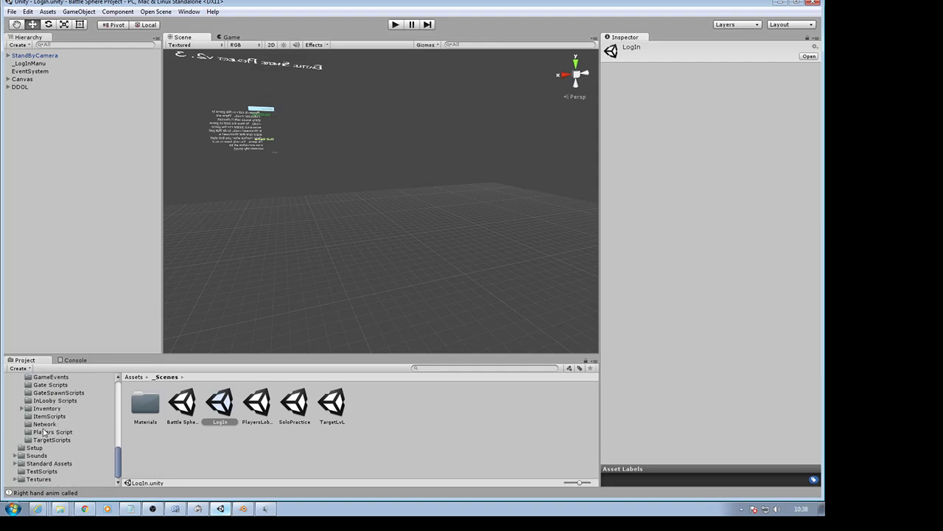
scroll(43, 422, up, 3)
scroll(42, 420, down, 2)
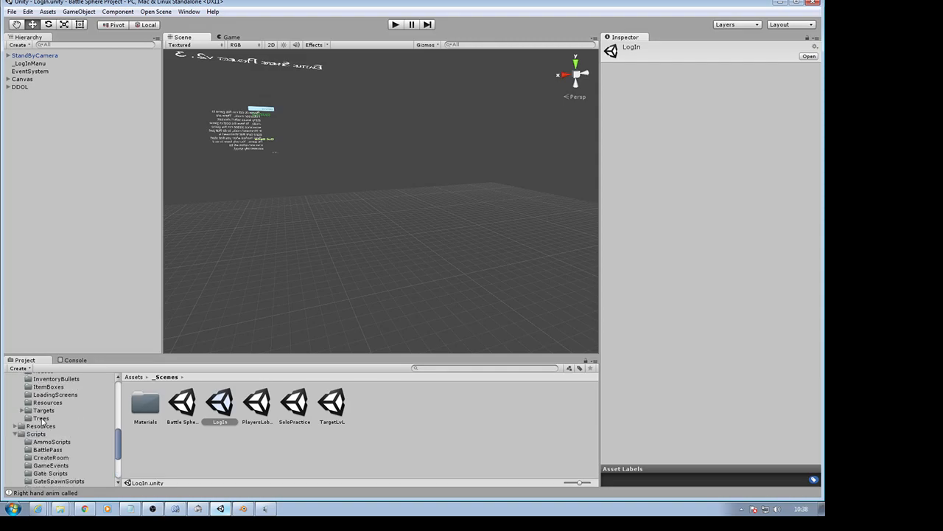
click(42, 410)
click(184, 402)
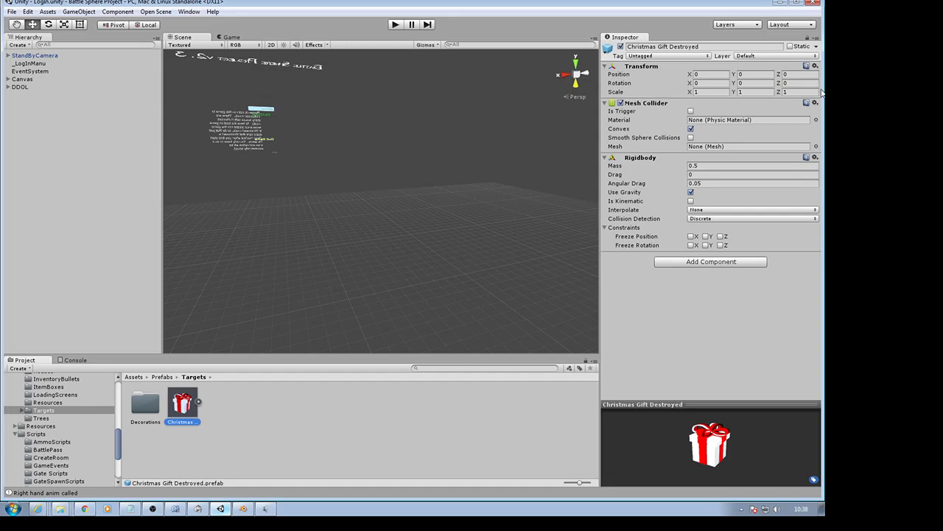
click(714, 92)
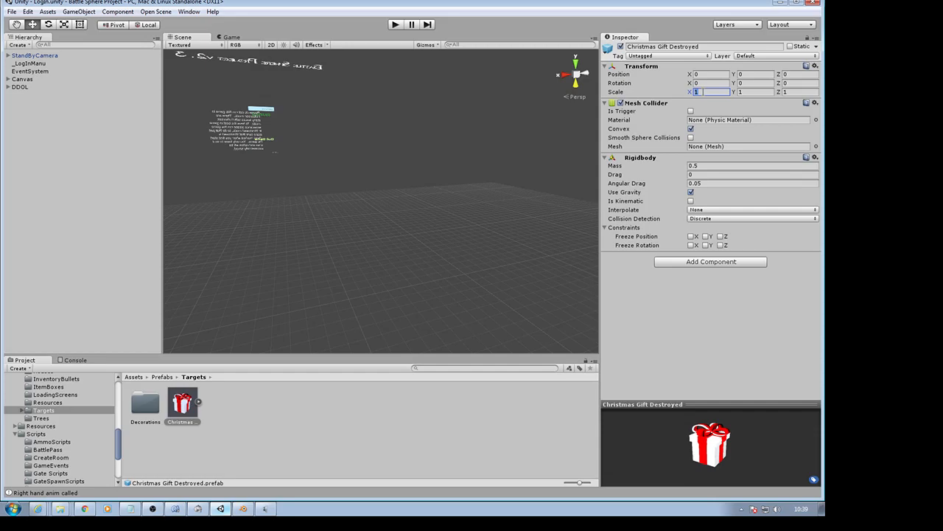
key(Tab)
key(Tab)
Step: Add the Target Collision script to the Christmas Gift Destroyed prefab and expand the component
click(184, 407)
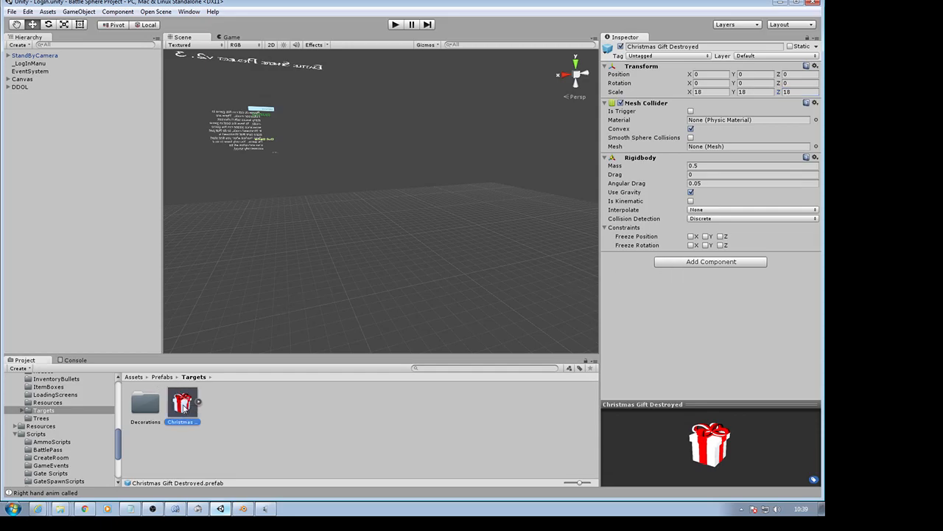
click(672, 264)
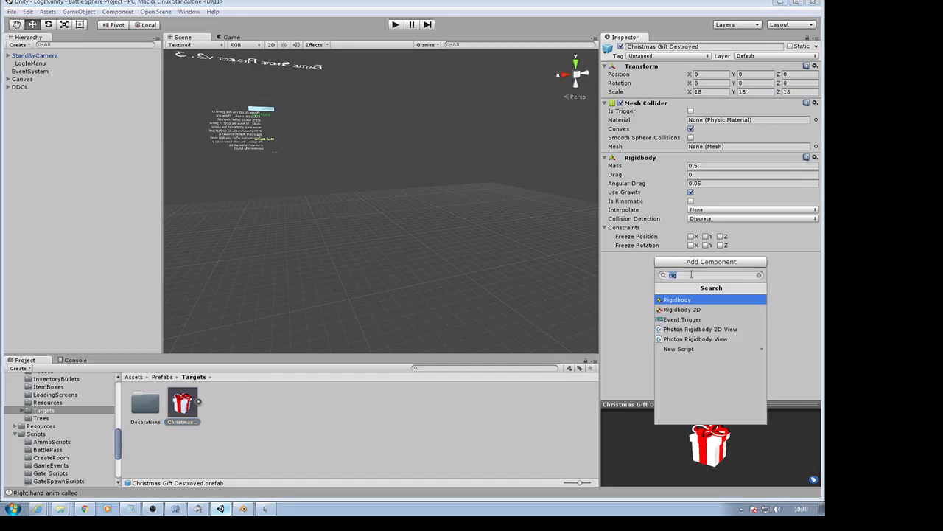
text(targe)
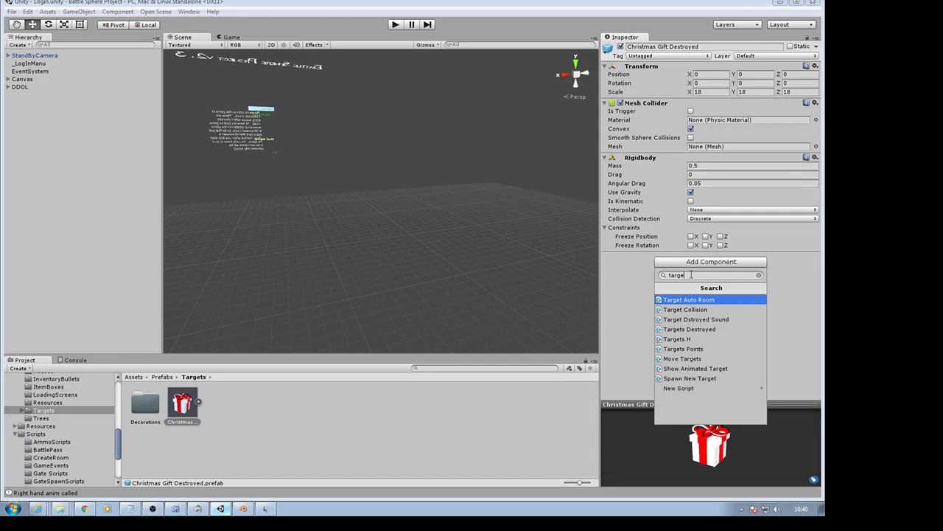
click(688, 310)
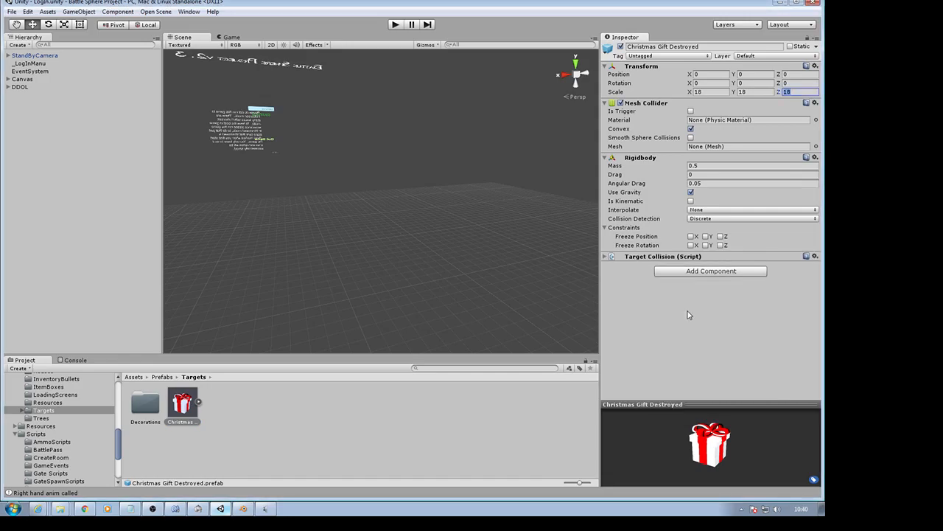
click(605, 256)
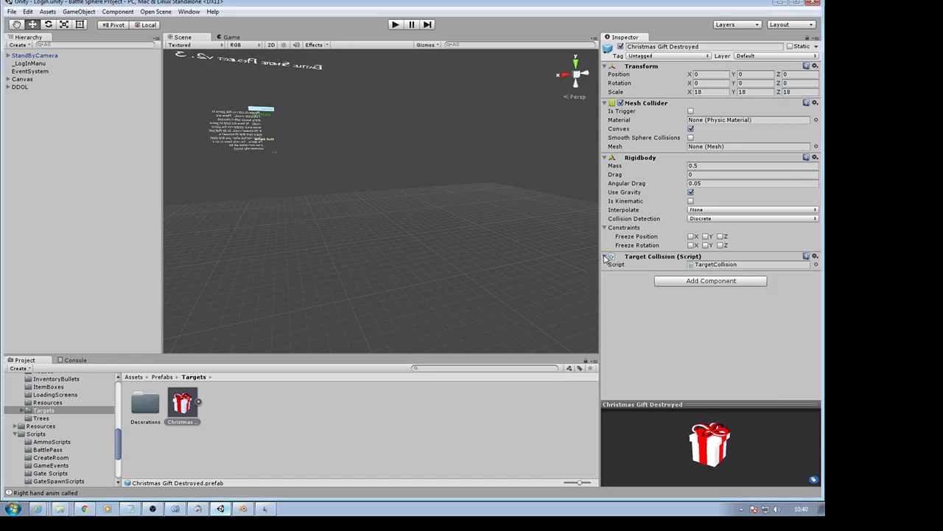
Step: Collapse the Target Collision component, run the game, create a Target Practice room and start its match delayed
click(605, 257)
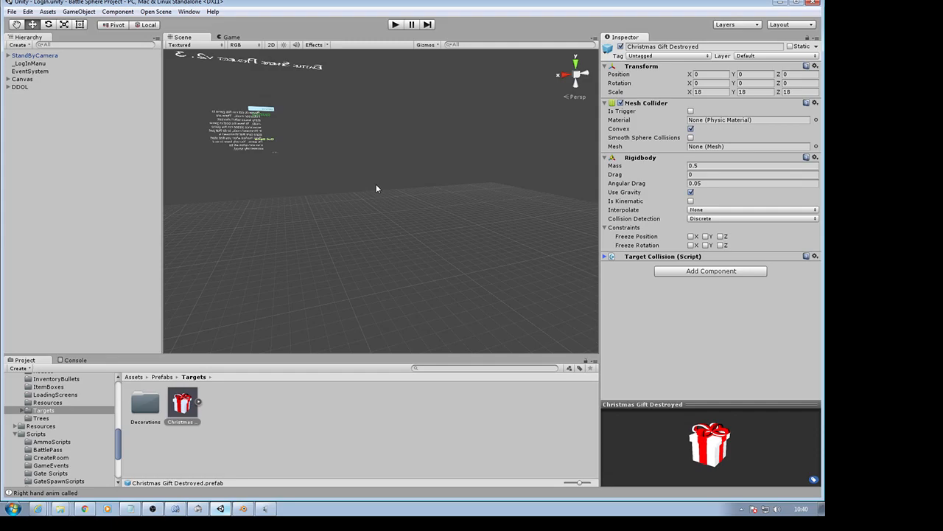
click(395, 25)
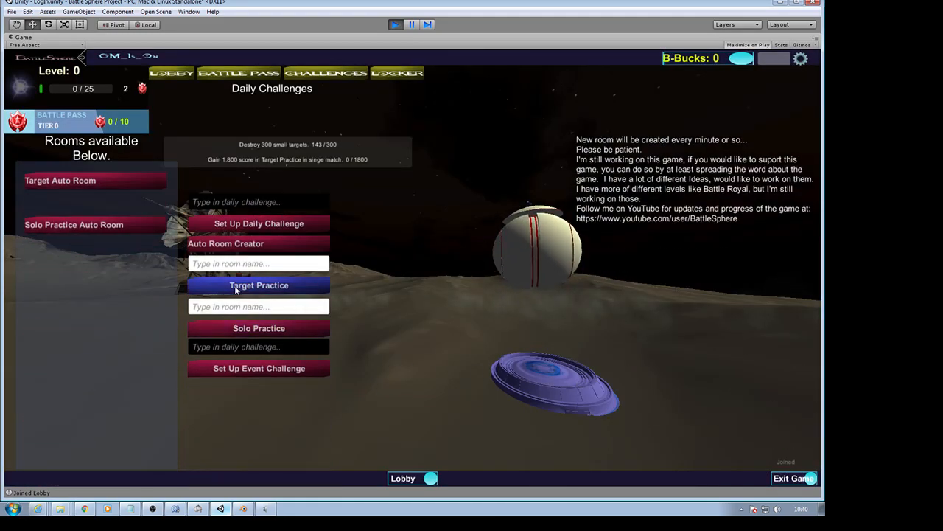
click(253, 282)
click(74, 225)
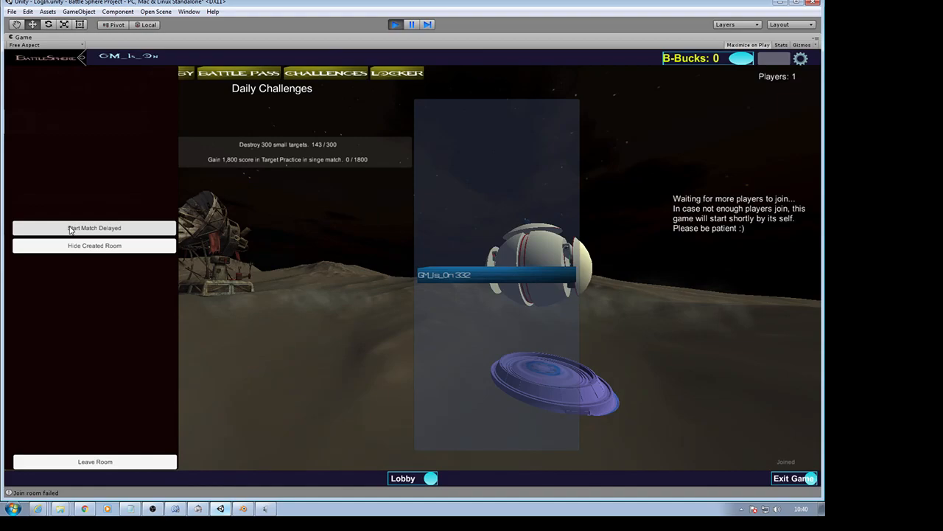
click(70, 229)
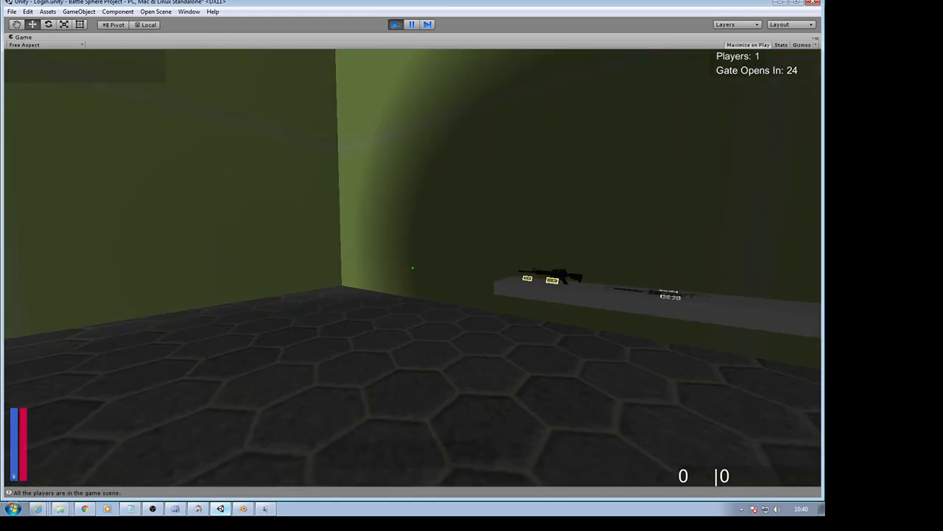
Step: Pick up the SRS-99 and the M4 with their ammo boxes from the shelf, and reload
key(w)
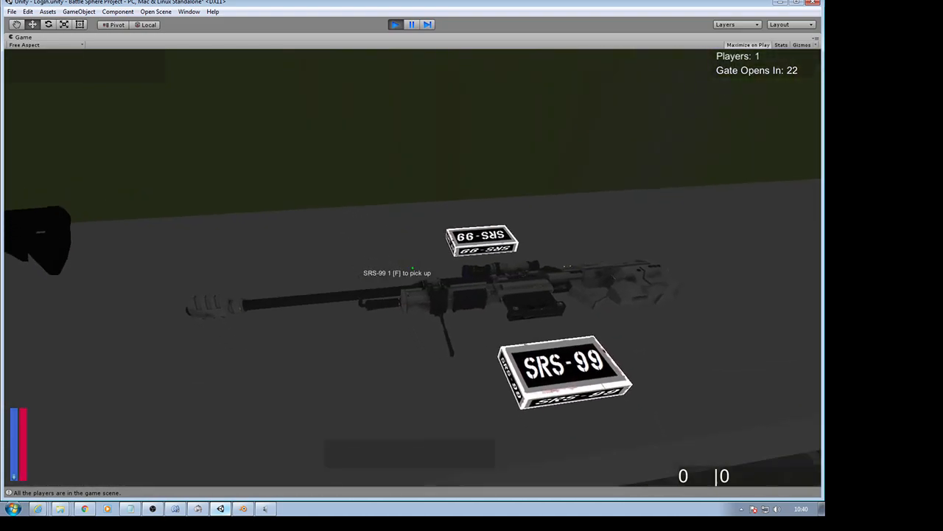
key(f)
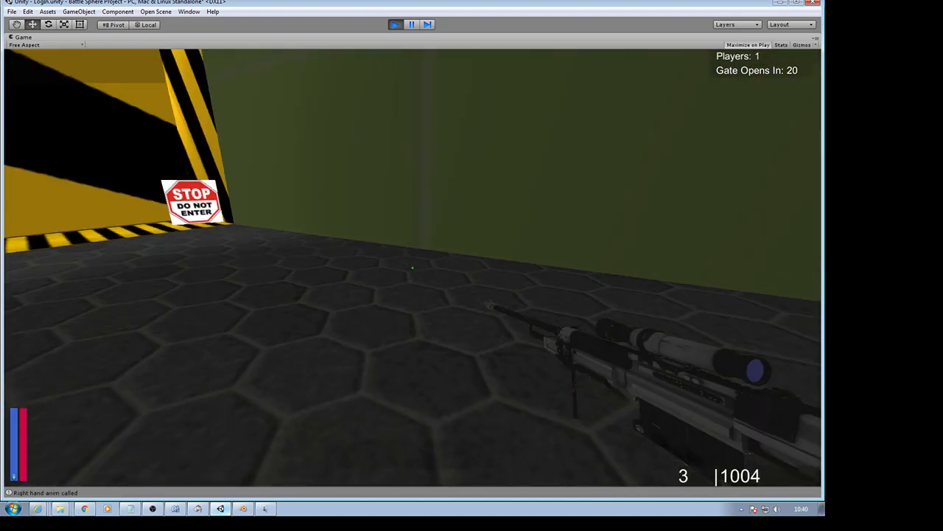
key(w)
key(f)
key(f)
key(f)
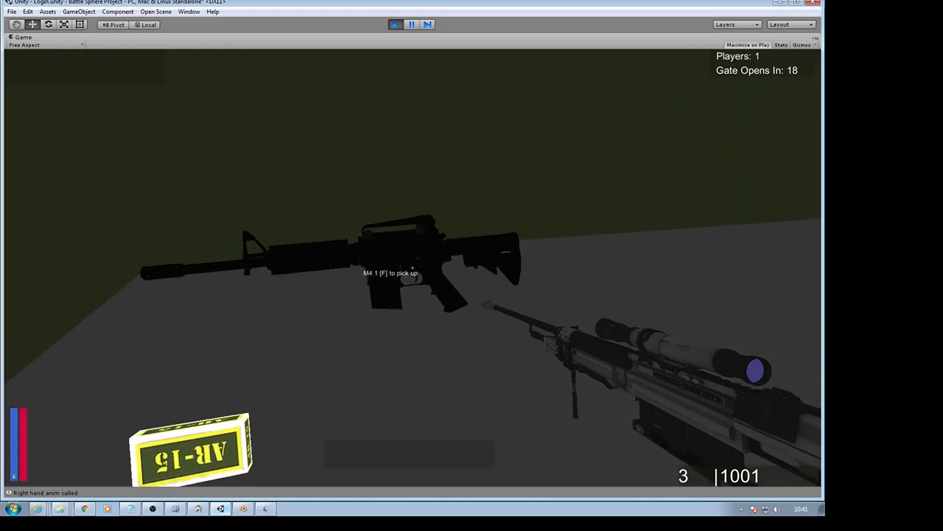
key(f)
key(r)
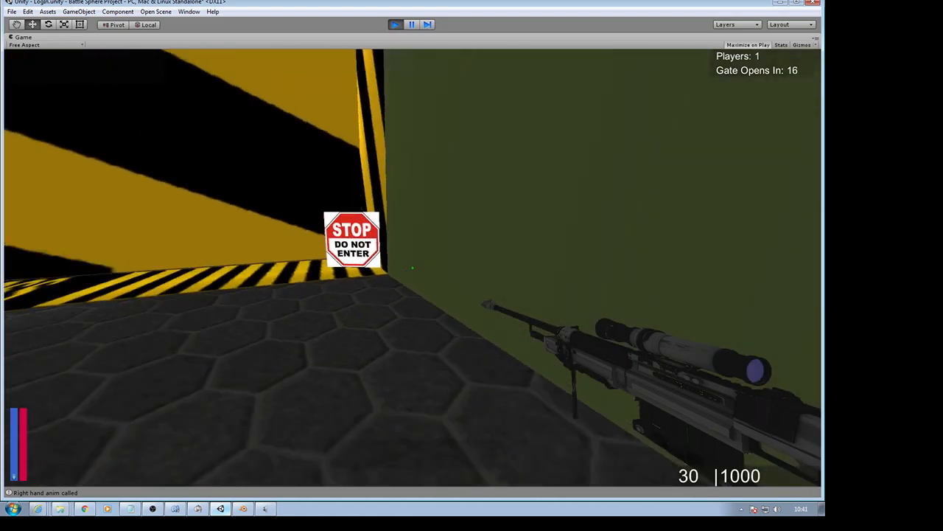
Step: Walk to the striped gate, switching to the M4 and back to the SRS-99
key(w)
key(2)
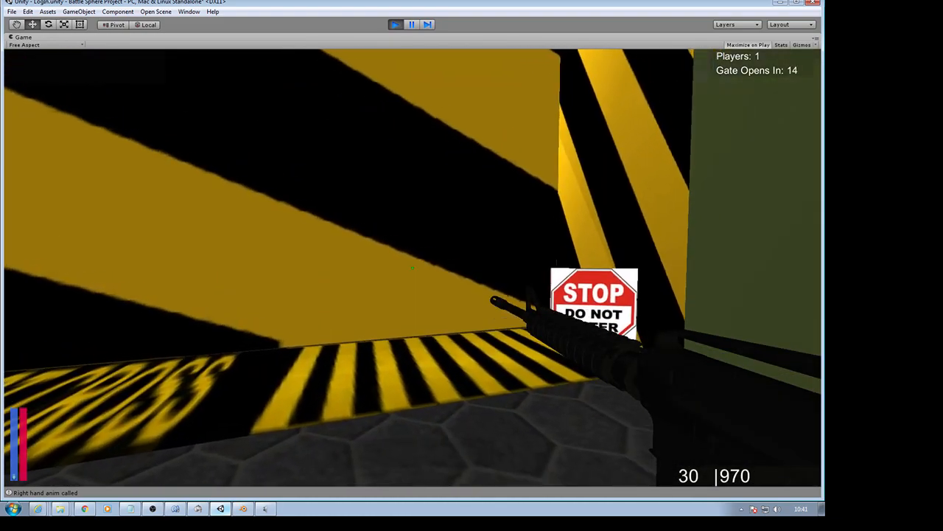
key(1)
key(s)
key(w)
key(s)
key(w)
key(s)
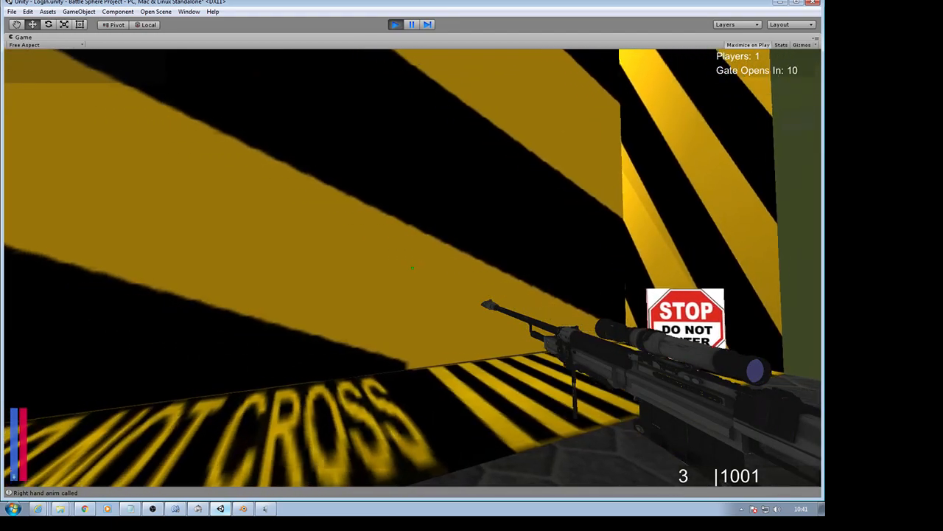
key(w)
key(s)
key(w)
key(s)
key(w)
key(d)
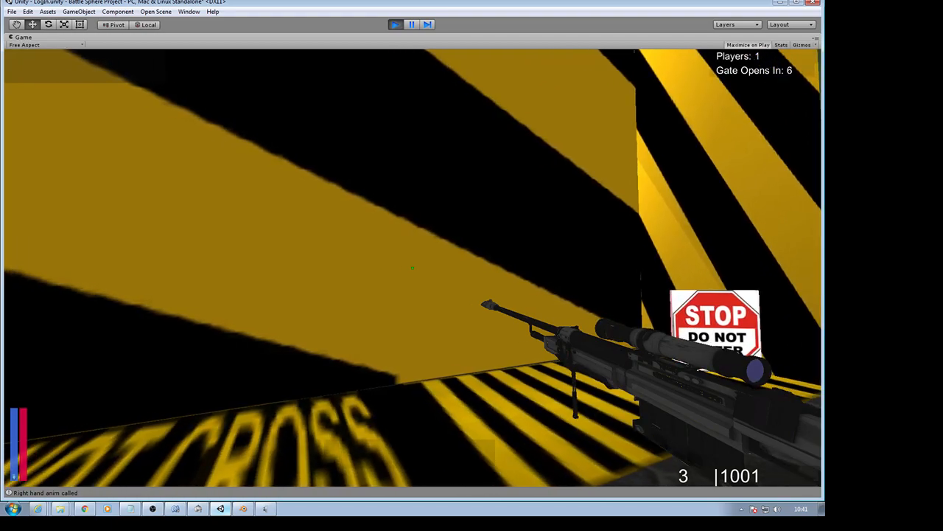
key(s)
key(a)
key(d)
key(a)
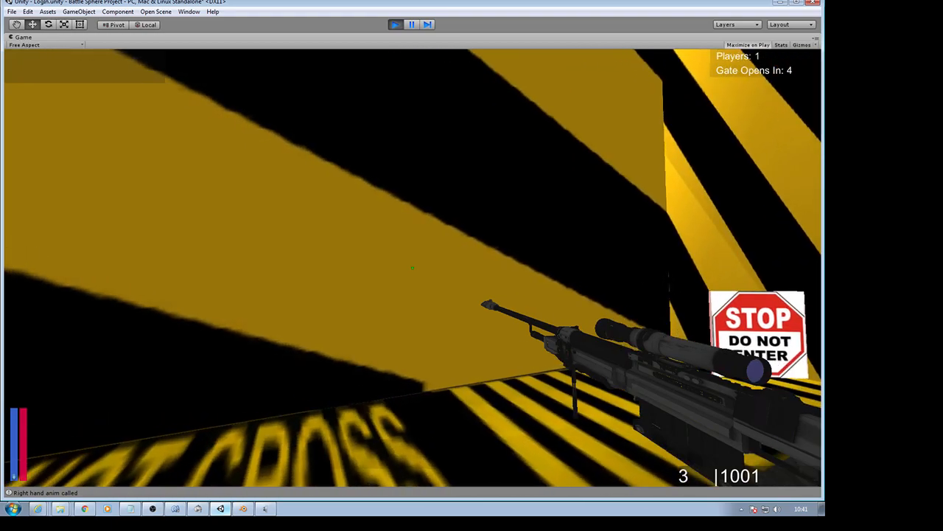
key(s)
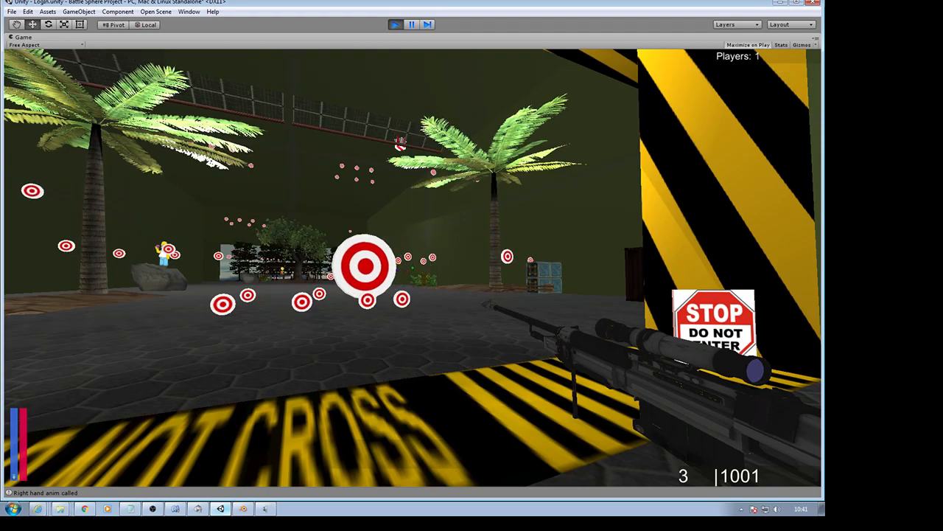
Step: Aim through the SRS-99 scope at the Christmas gift below the bridge and shoot it to test the flying pieces
key(a)
key(a)
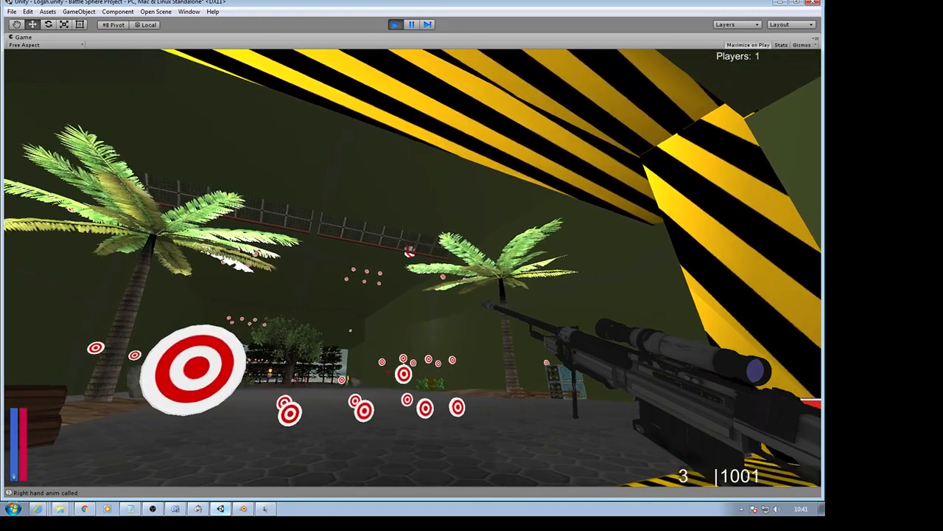
right_click(412, 267)
click(412, 267)
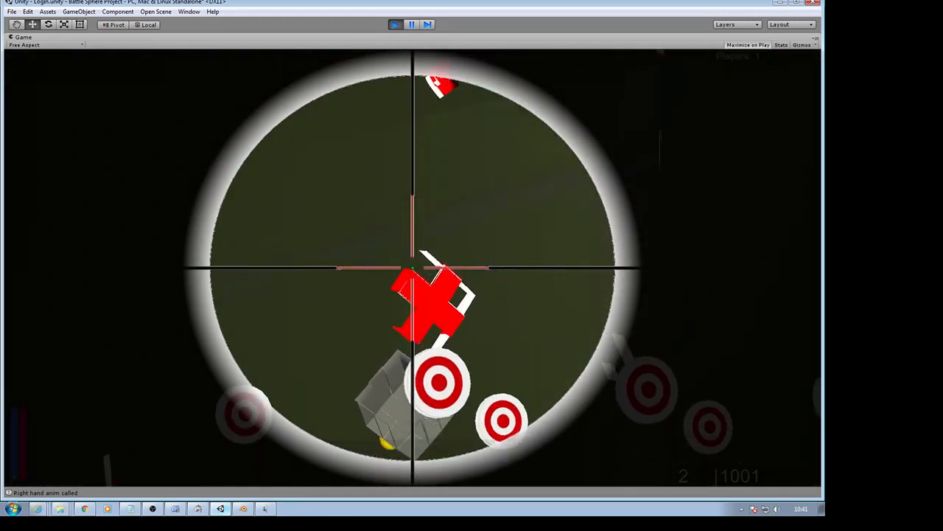
right_click(412, 267)
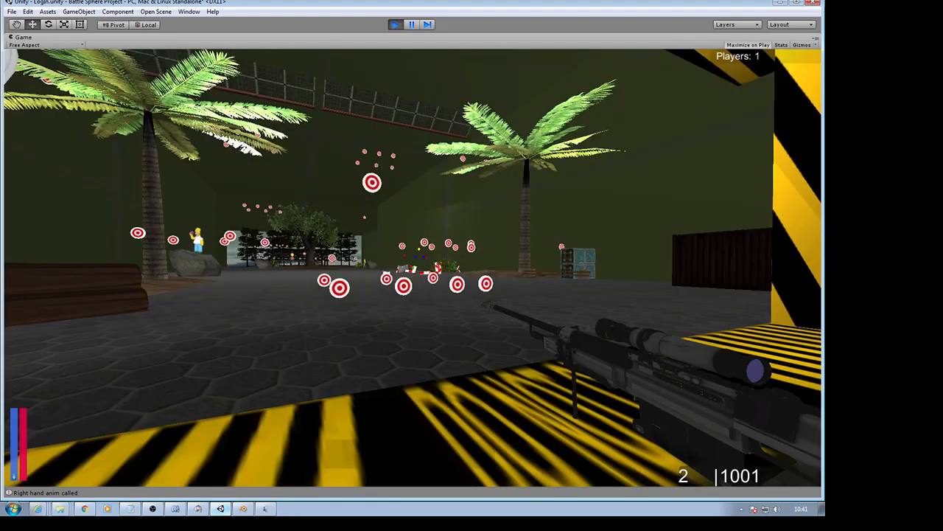
right_click(412, 268)
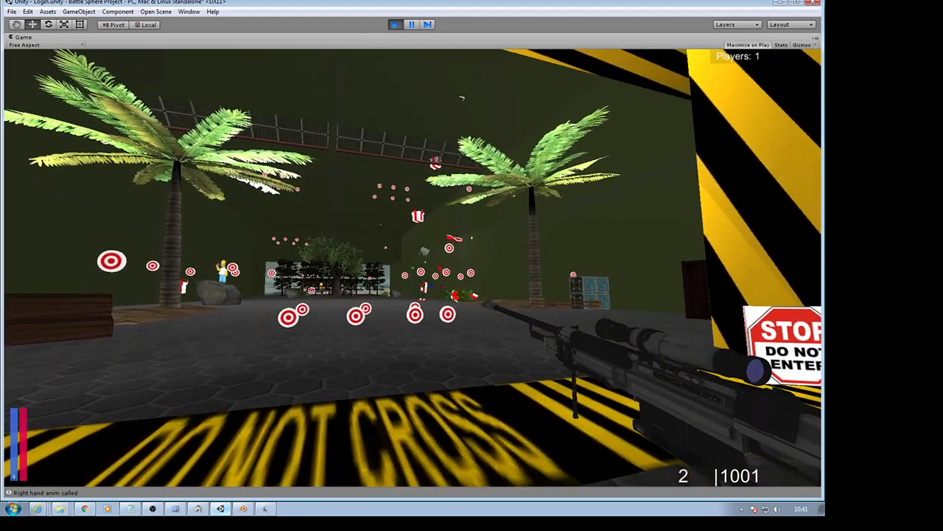
Step: Switch to the M4 and fire at the gift and its scattered ribbon pieces
key(1)
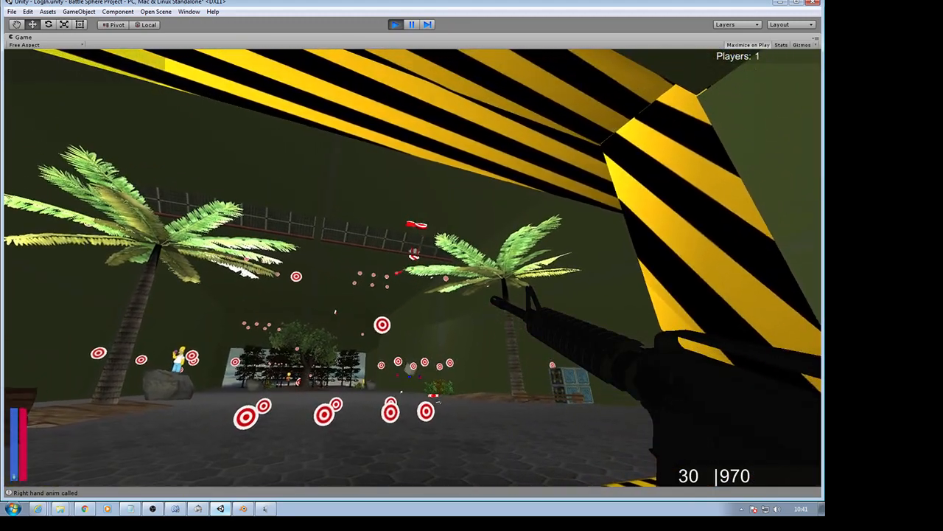
click(413, 267)
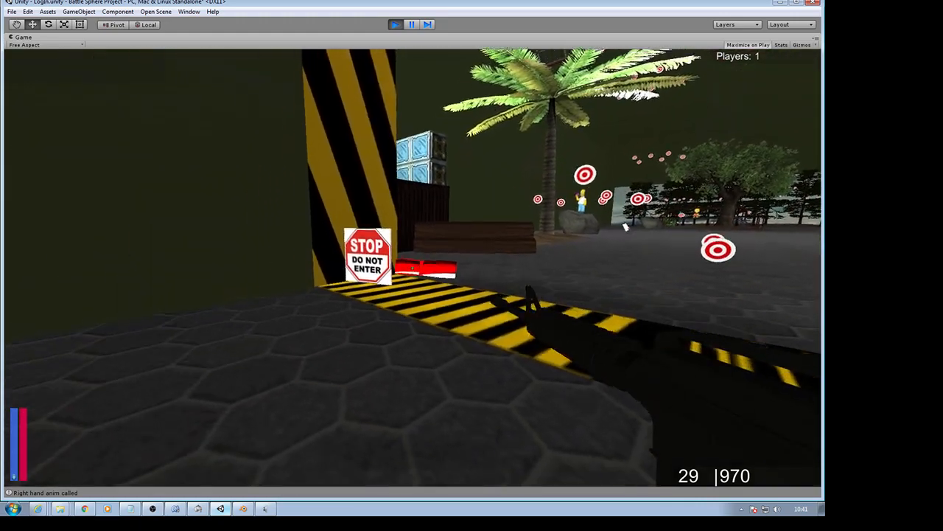
click(413, 266)
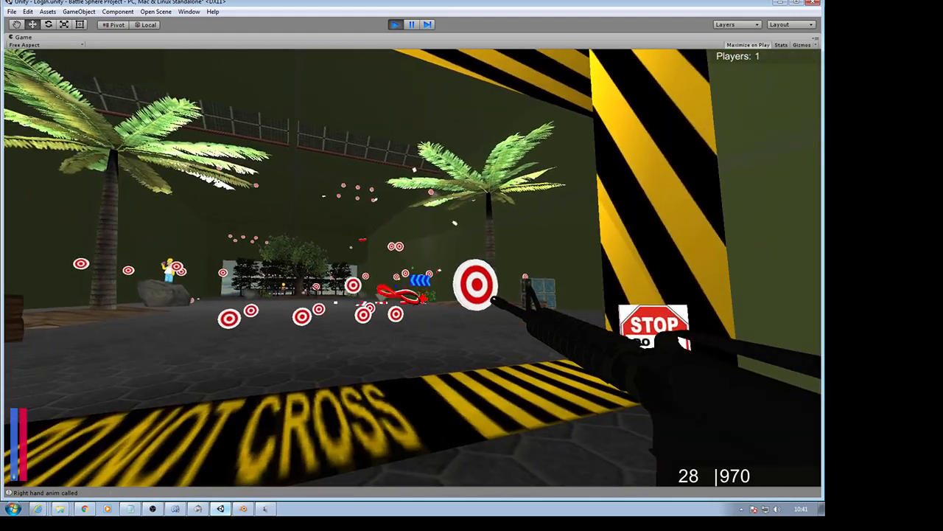
Step: Switch to the SRS-99, inspect the gift debris through the scope, and reload the rifle
key(2)
key(a)
key(a)
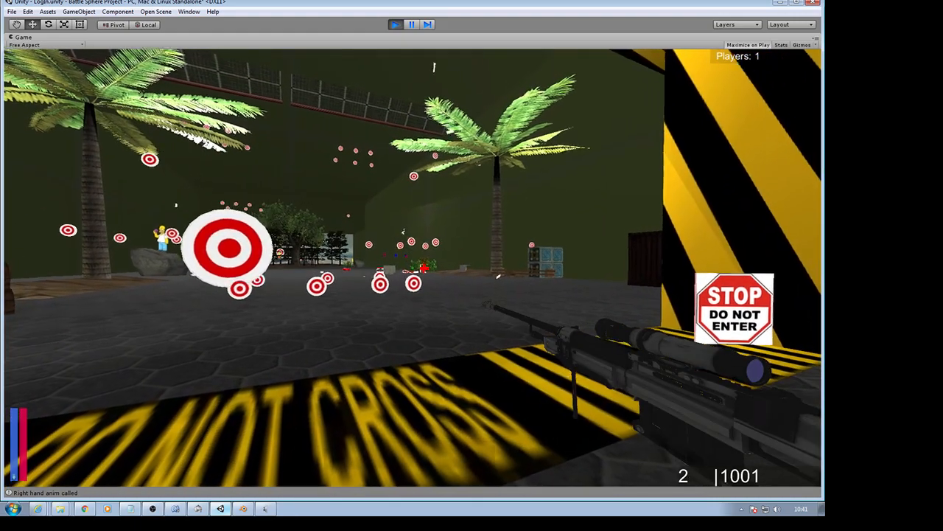
right_click(412, 267)
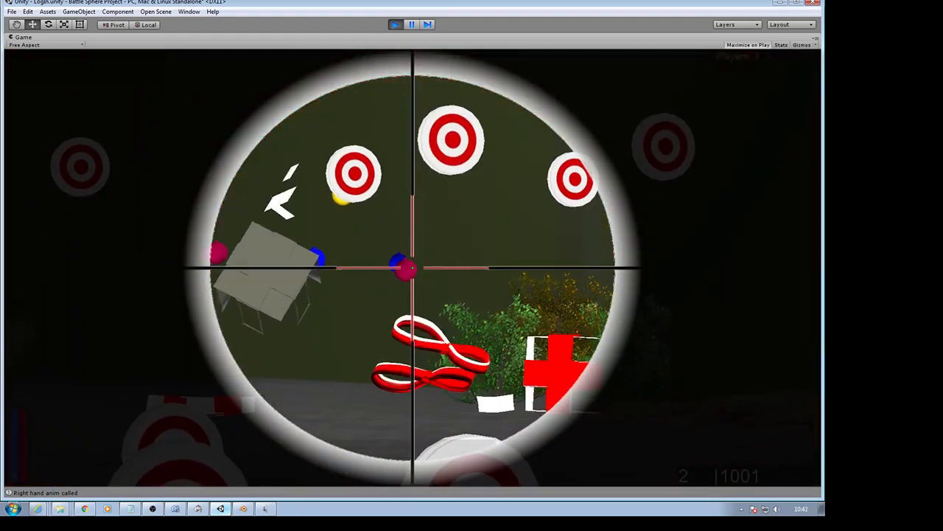
key(r)
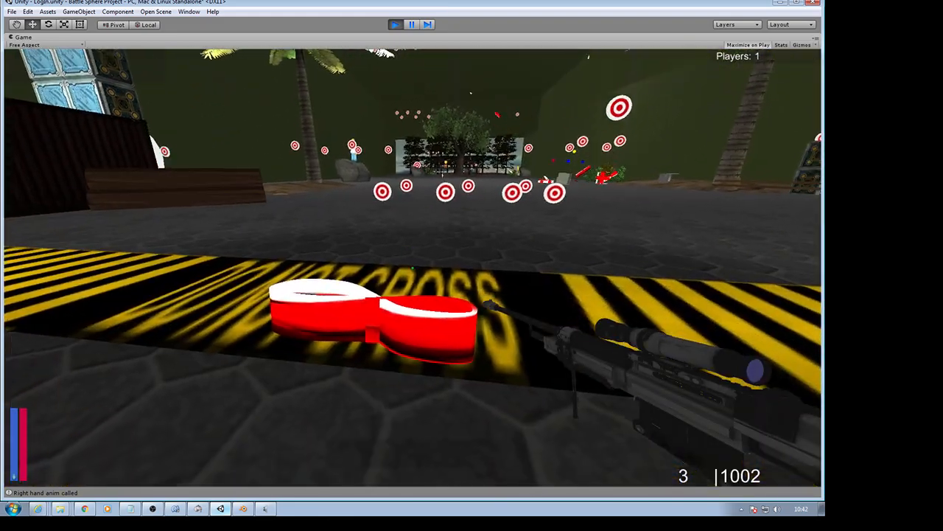
Step: Walk around the gate opening with the M4 and examine how the gift's ribbons and box pieces move and bounce
key(w)
key(1)
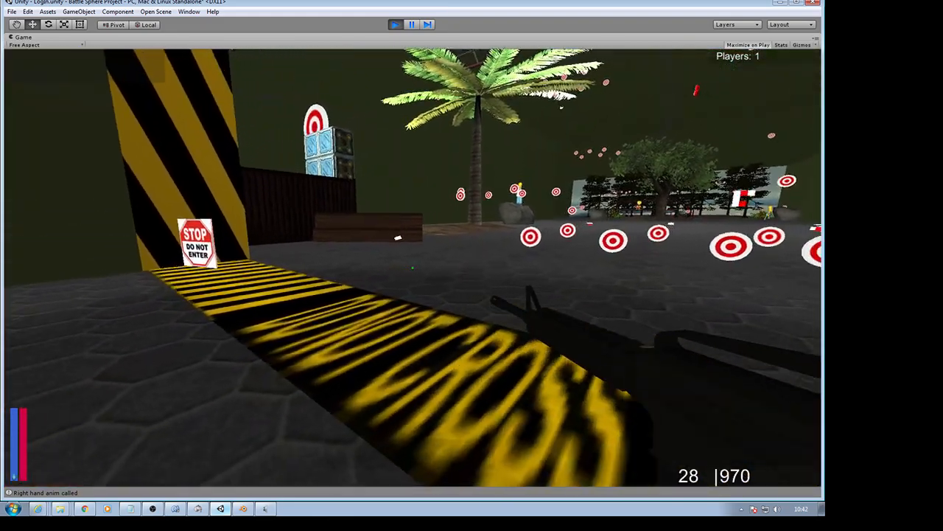
key(a)
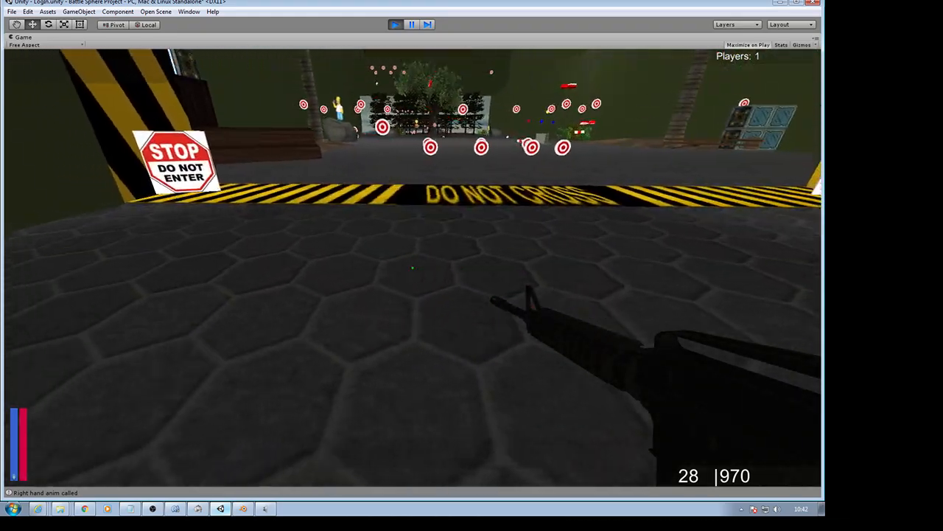
key(d)
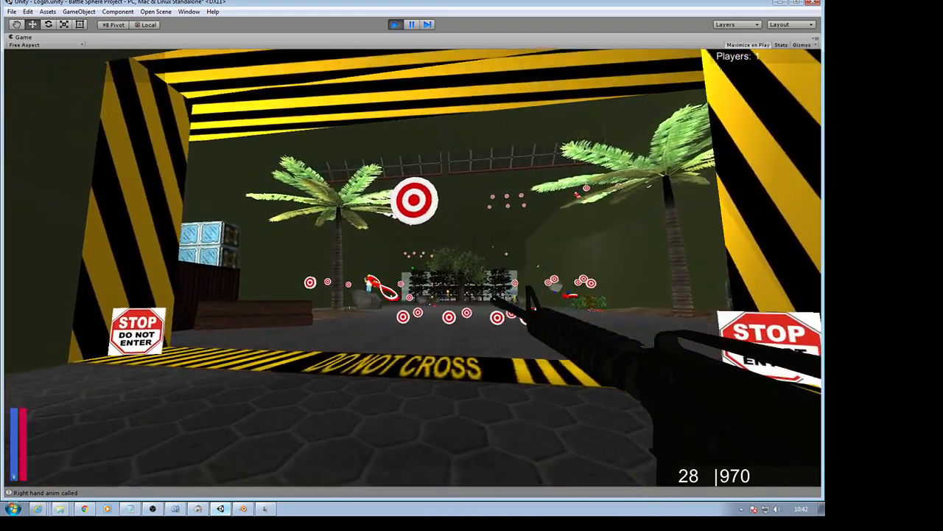
key(w)
key(d)
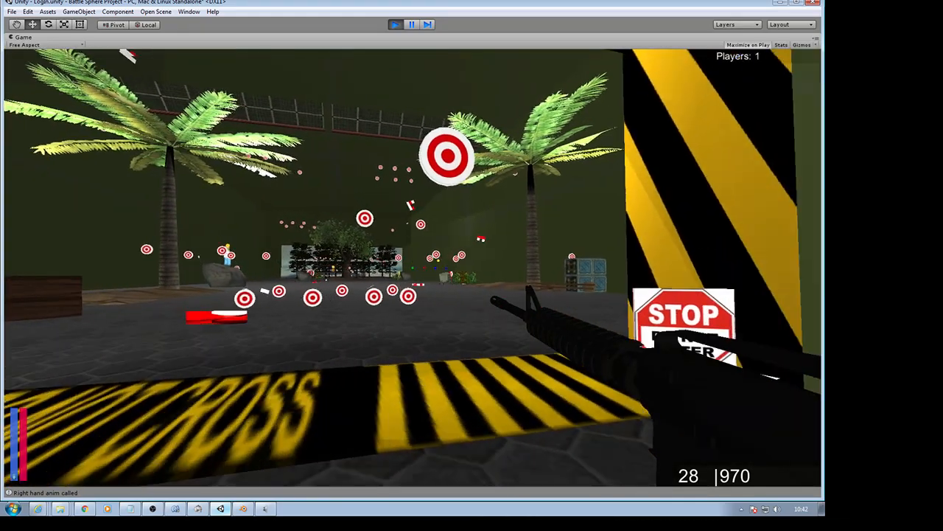
key(a)
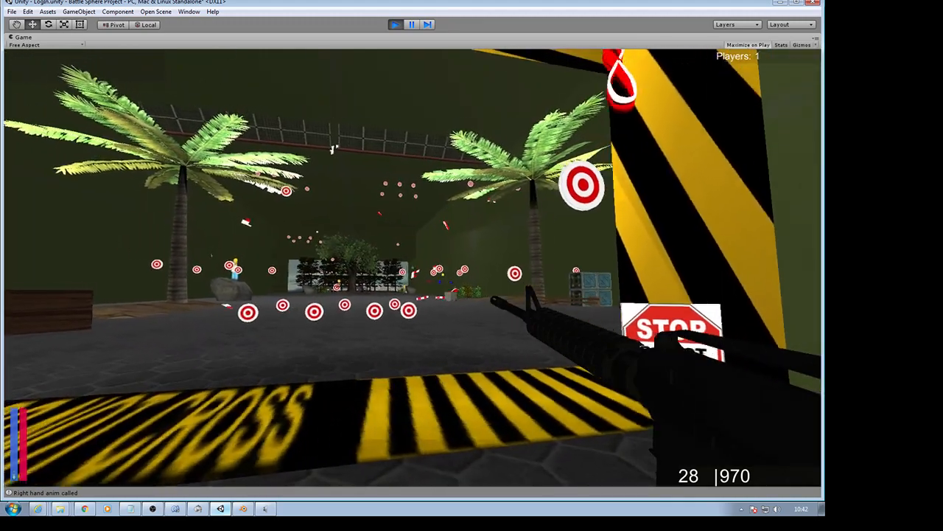
key(s)
key(d)
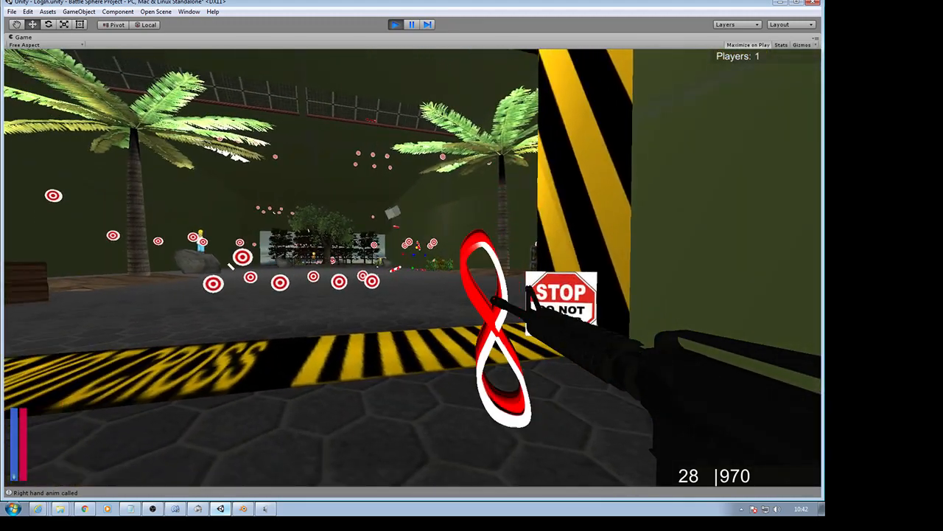
key(d)
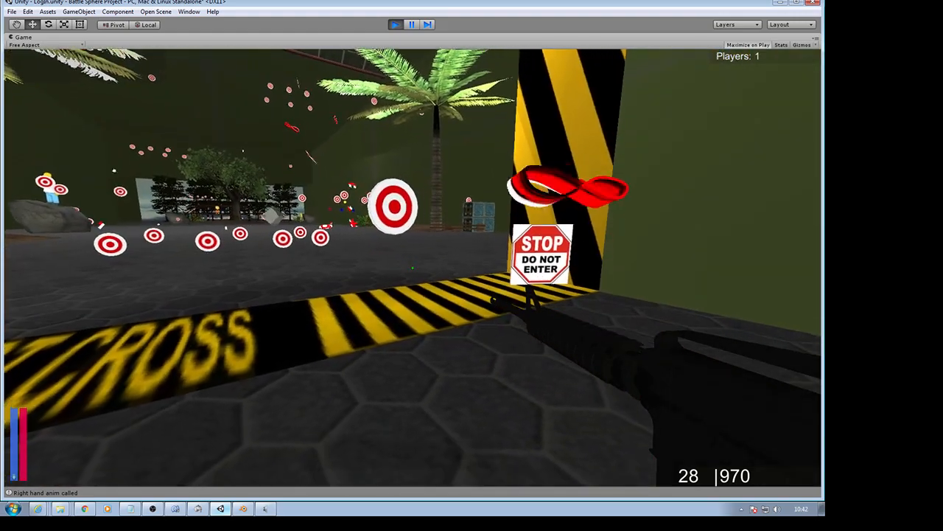
key(w)
key(a)
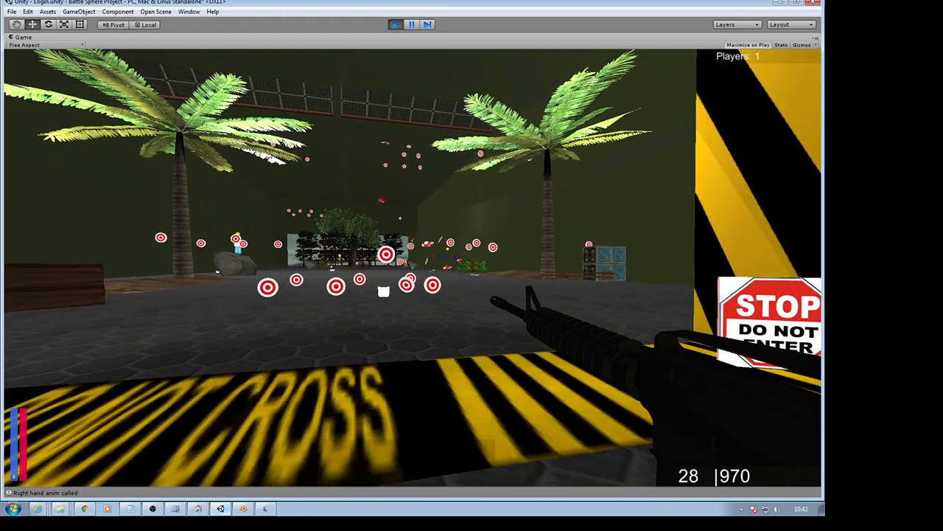
key(a)
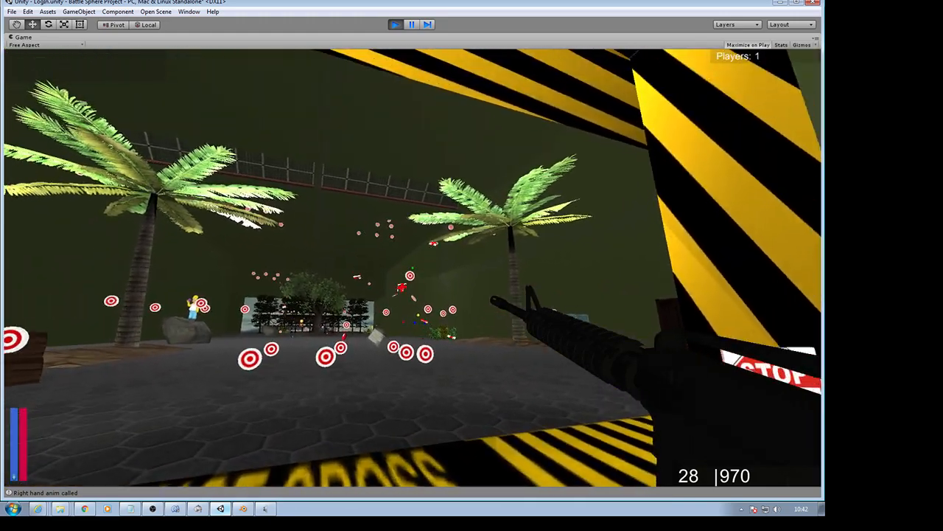
Step: Fire two more M4 shots into the target area, and turn back into the weapon room
key(a)
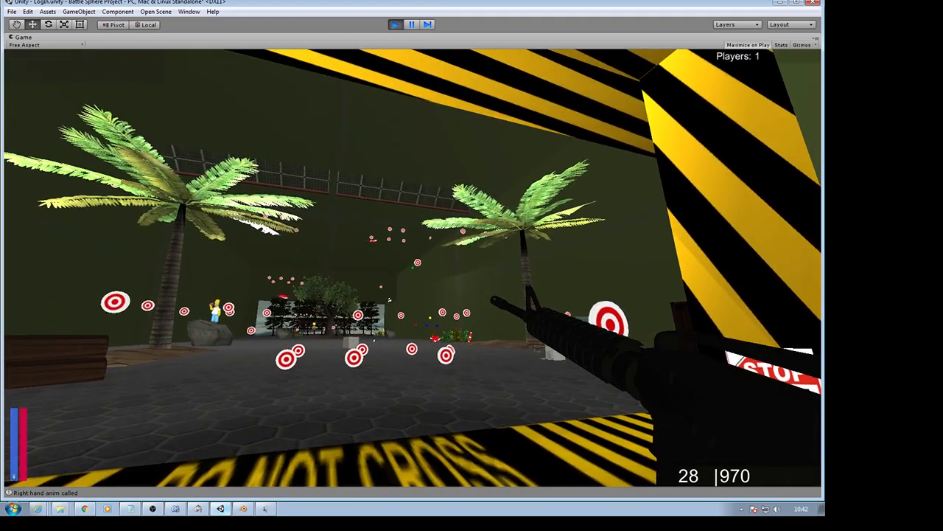
click(412, 268)
click(412, 268)
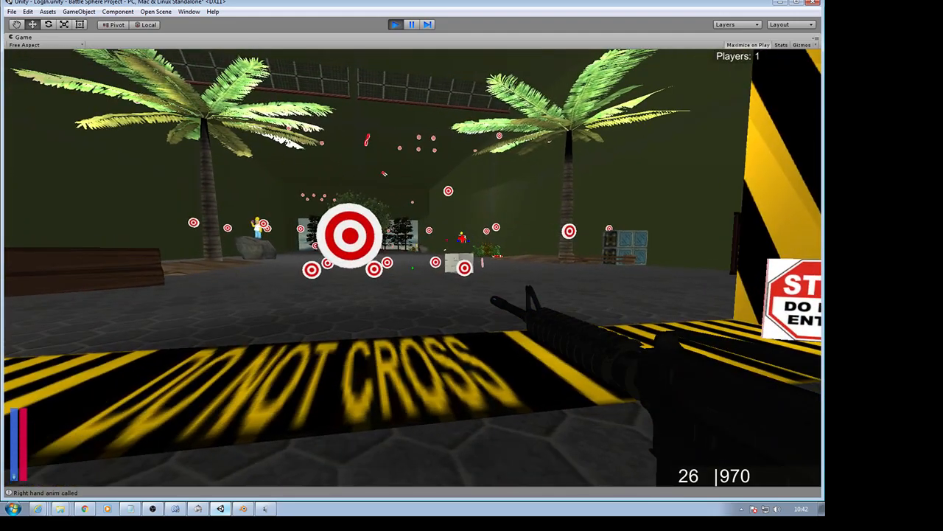
key(a)
key(w)
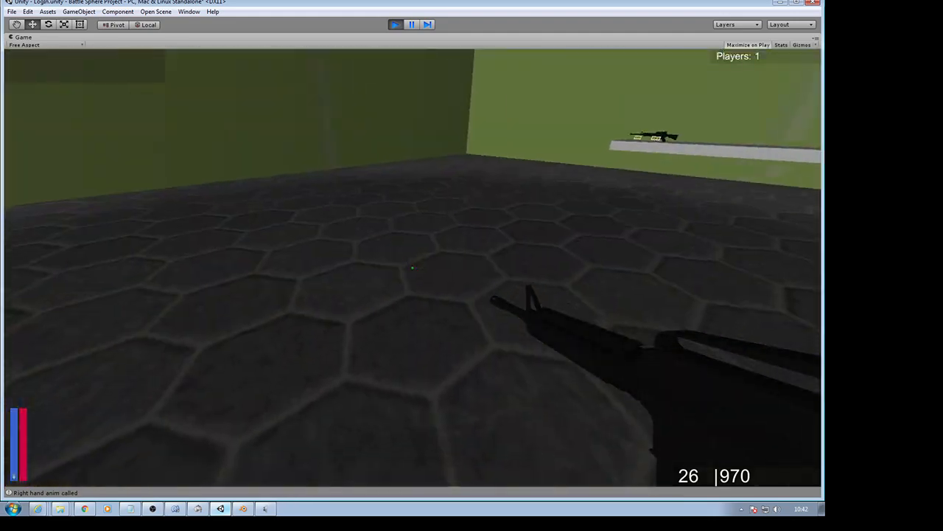
Step: Run through the weapon room and examine how the gift's ribbon pieces bounce off the floor and walls
key(shift+w)
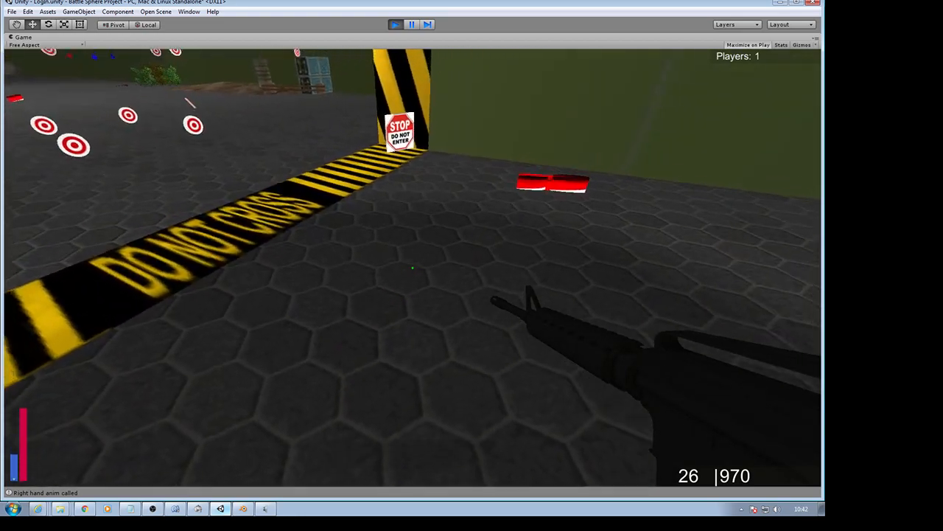
key(w)
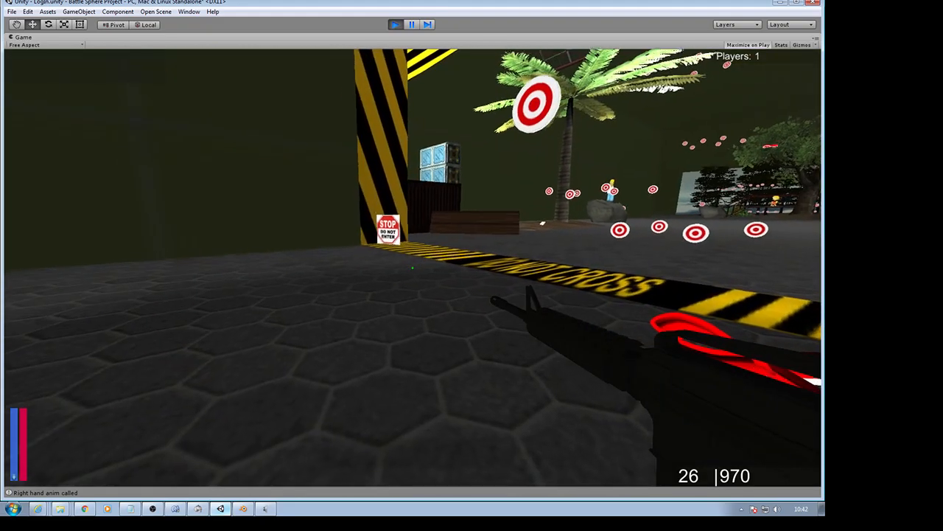
key(a)
key(w)
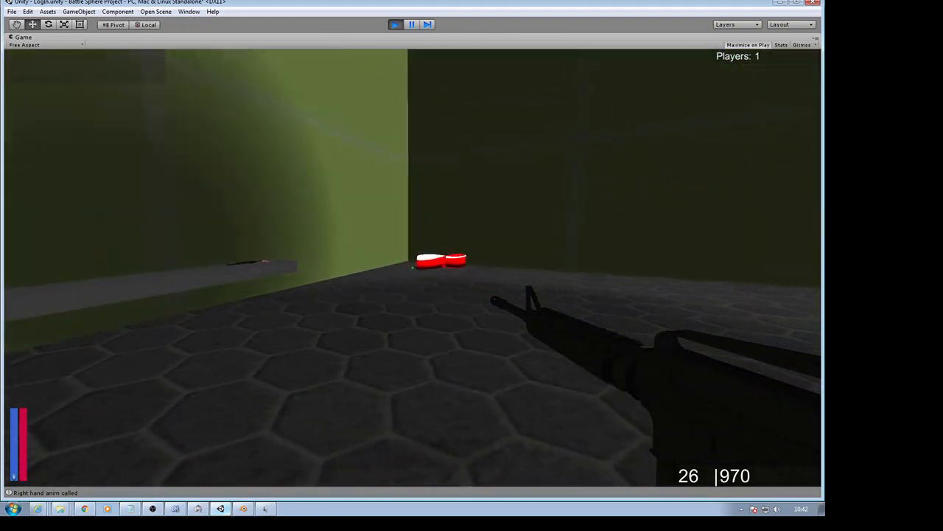
key(a)
key(d)
key(d)
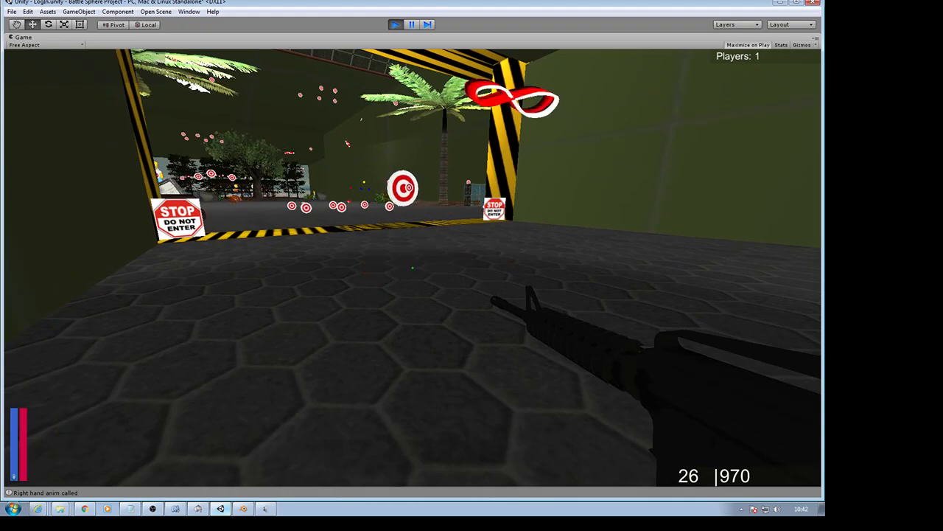
Step: Walk back to the gate opening and examine the gift pieces moving among the targets
key(w)
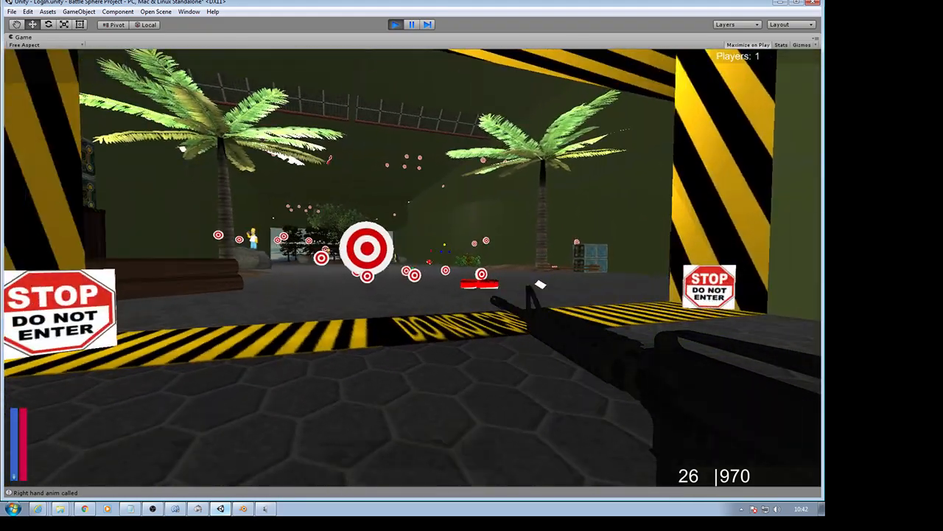
key(w)
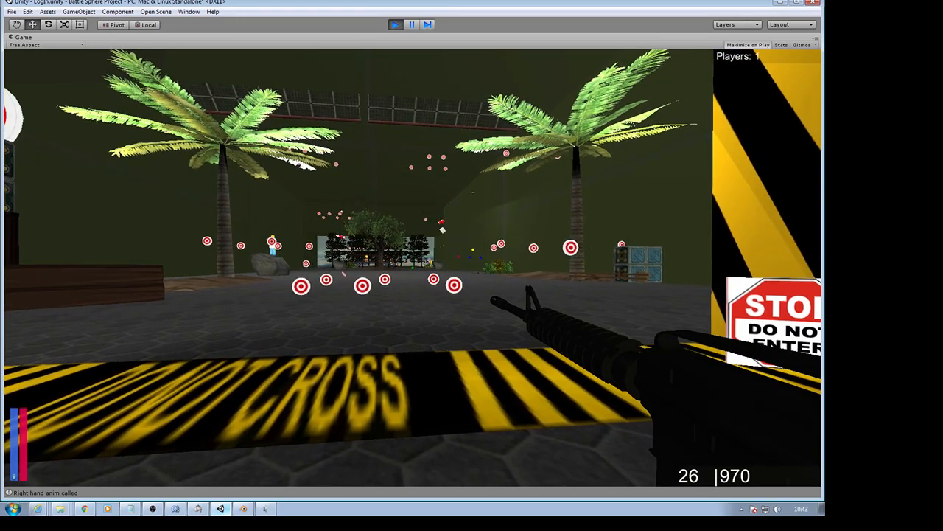
key(d)
key(w)
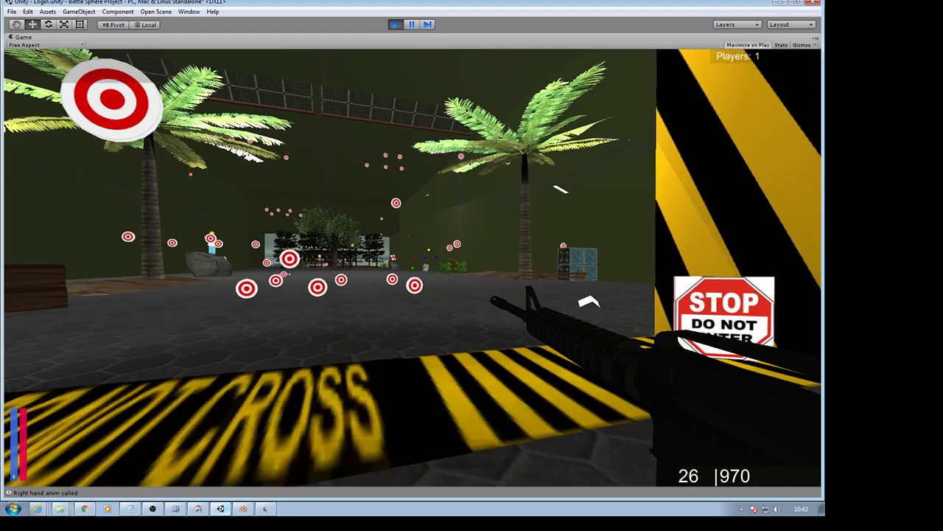
key(a)
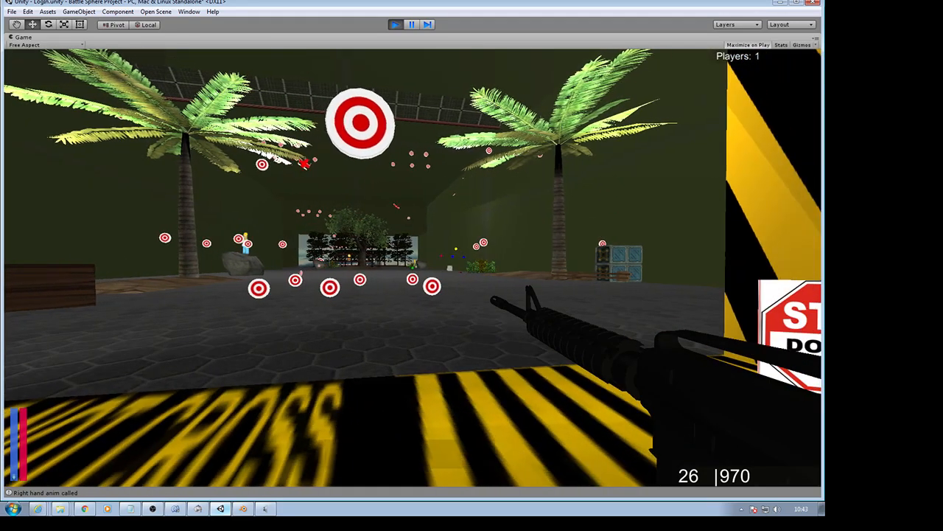
key(d)
key(a)
key(d)
key(a)
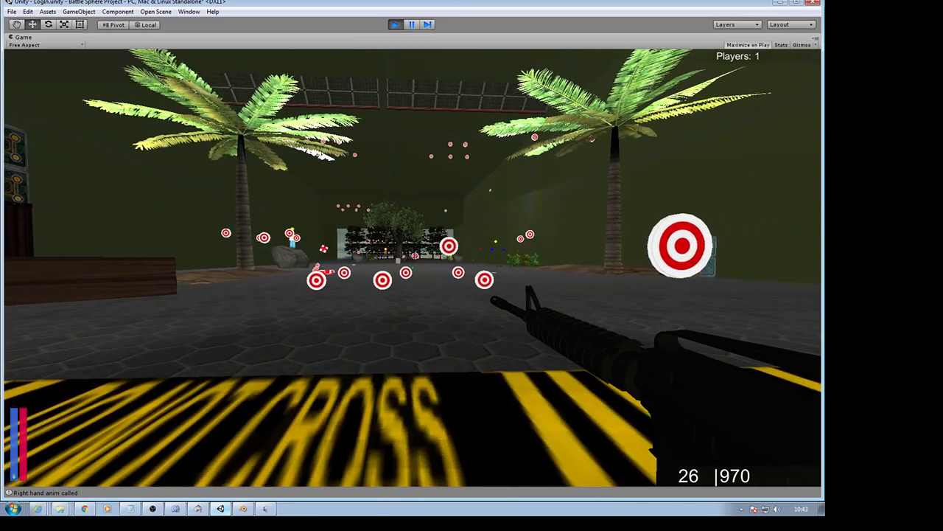
key(a)
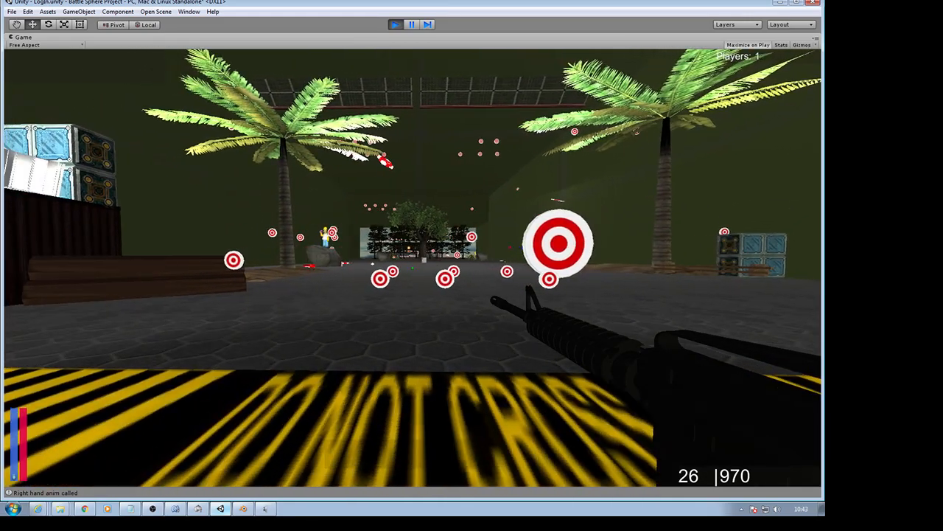
key(d)
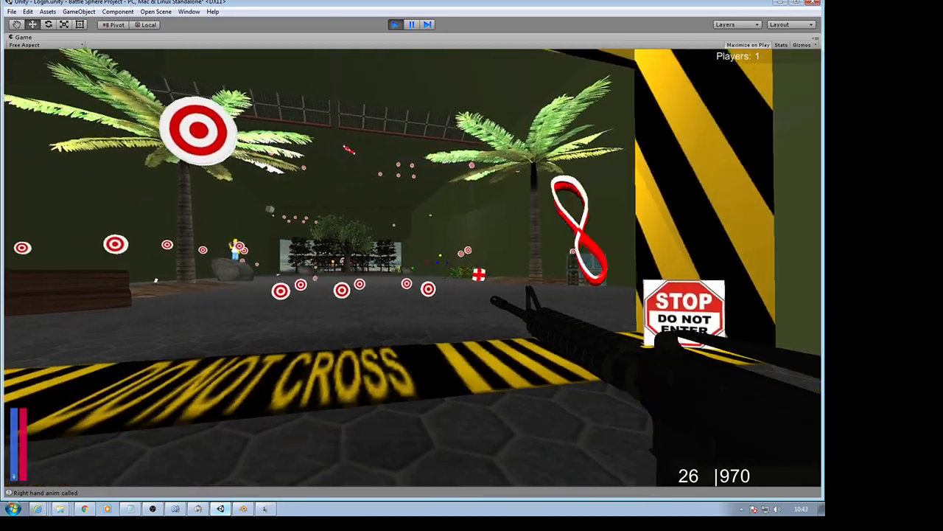
key(d)
key(w)
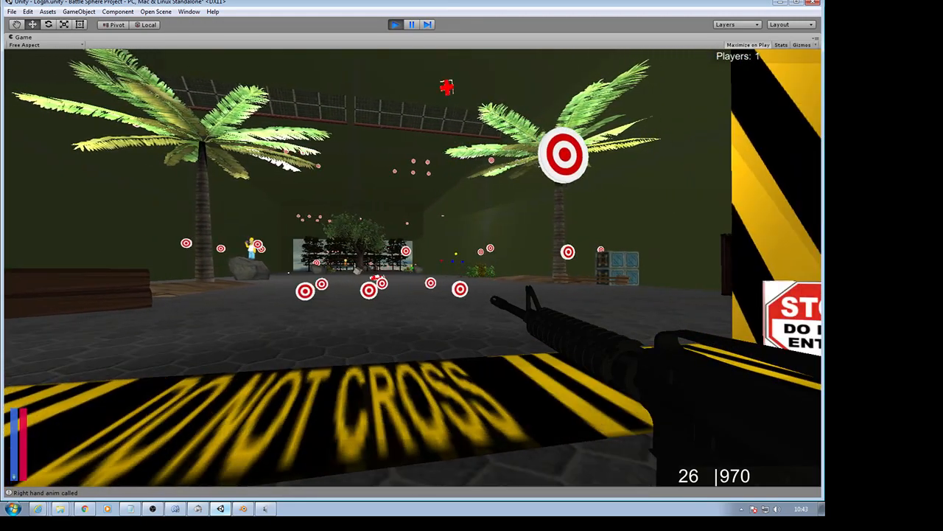
key(a)
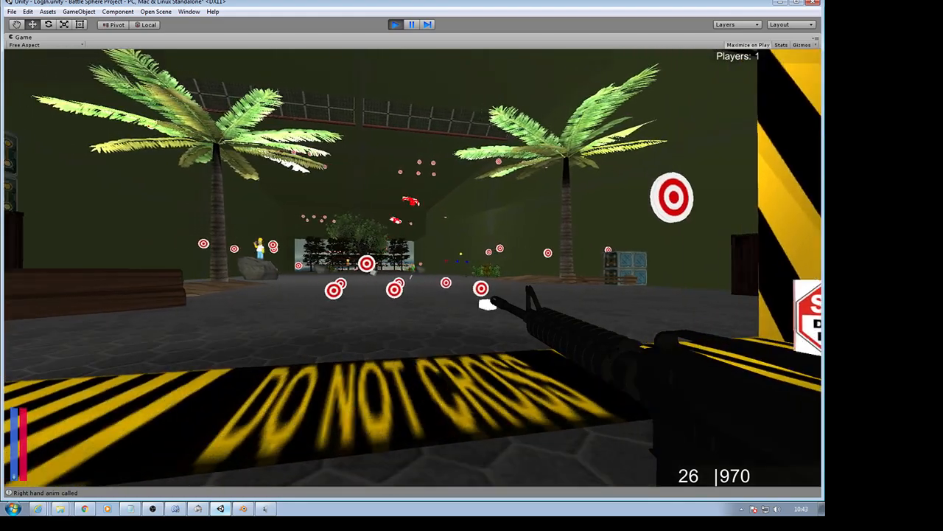
key(d)
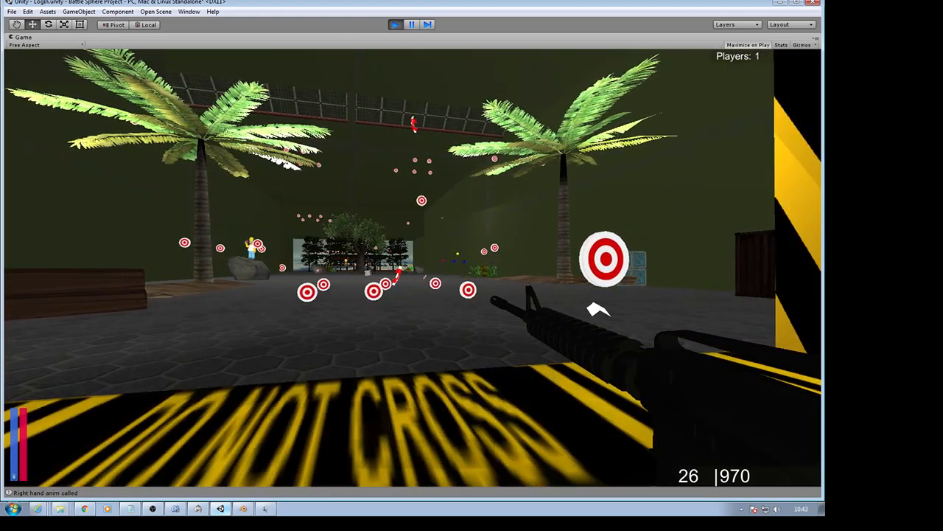
key(a)
key(d)
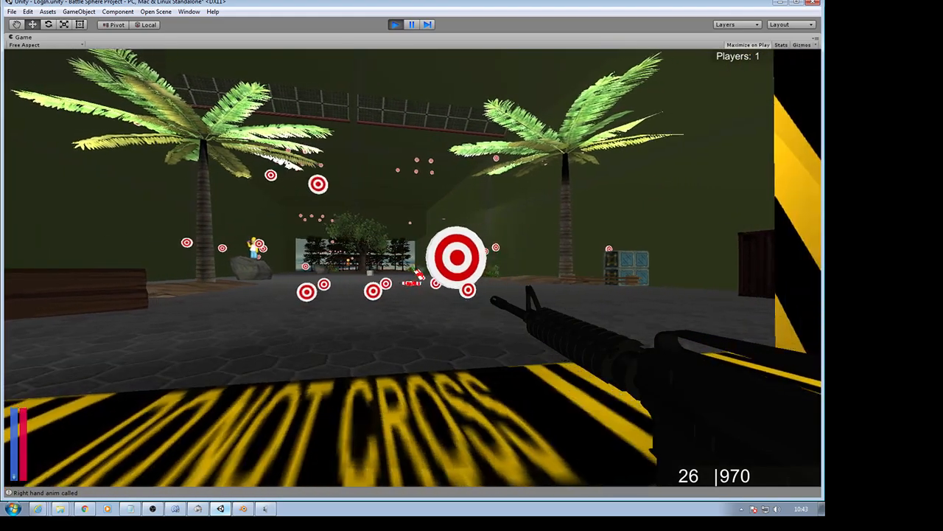
key(d)
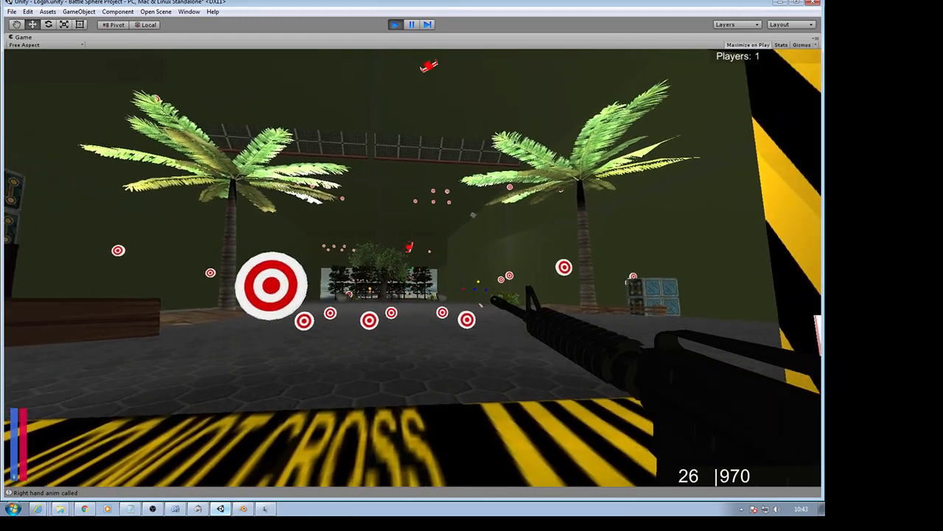
key(a)
key(d)
key(a)
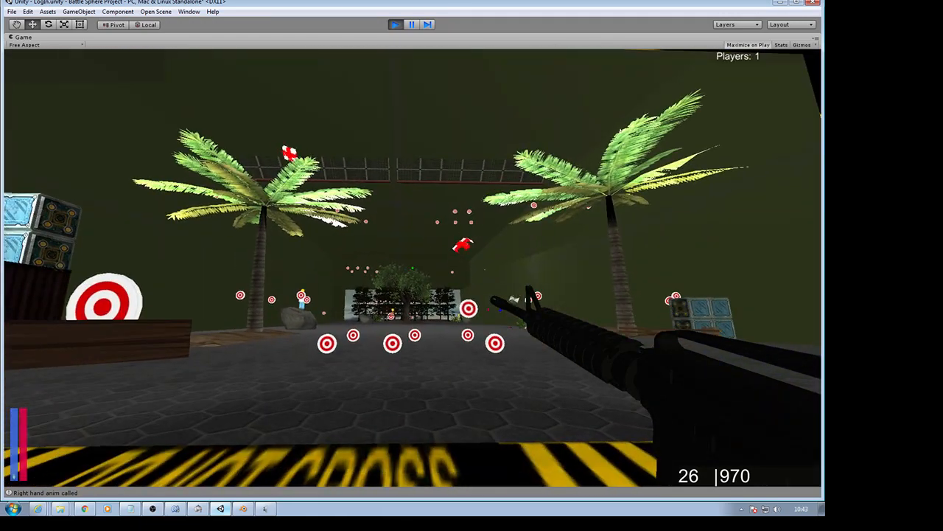
key(a)
key(d)
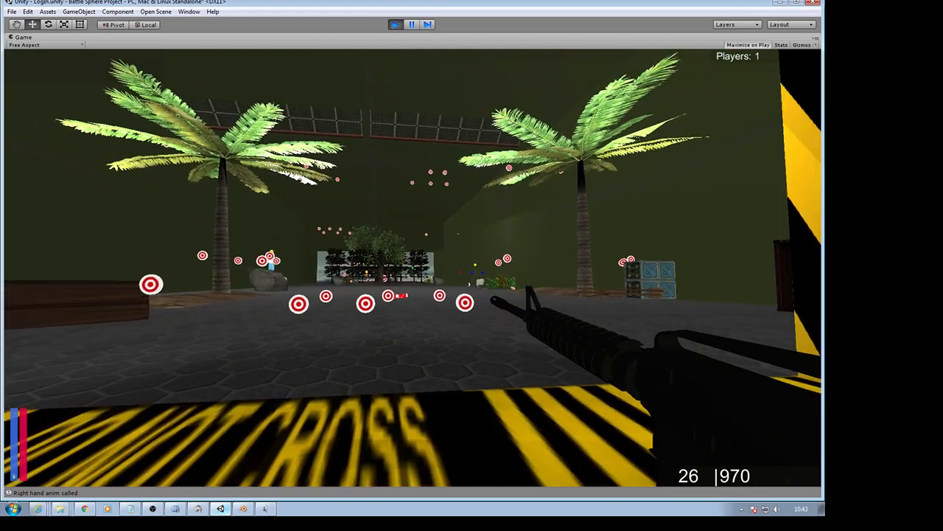
key(a)
key(d)
key(a)
key(a)
key(d)
key(w)
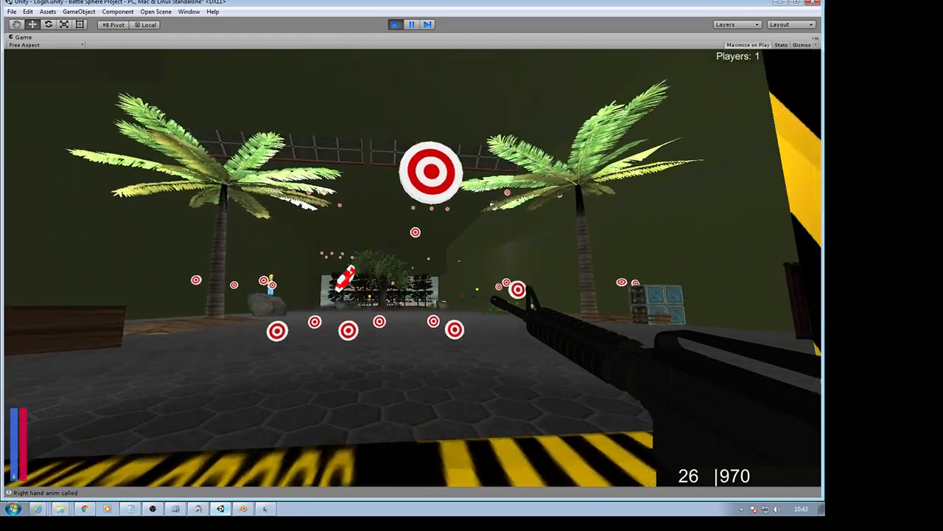
key(a)
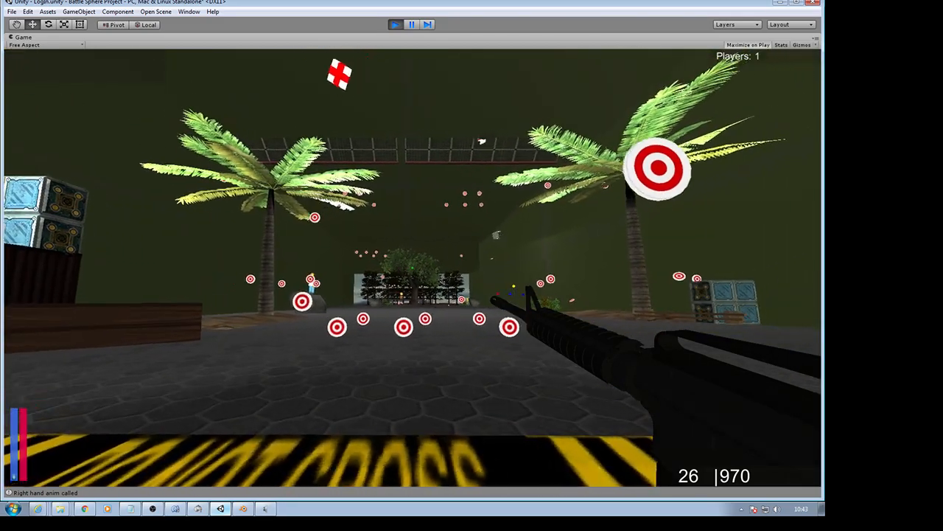
key(d)
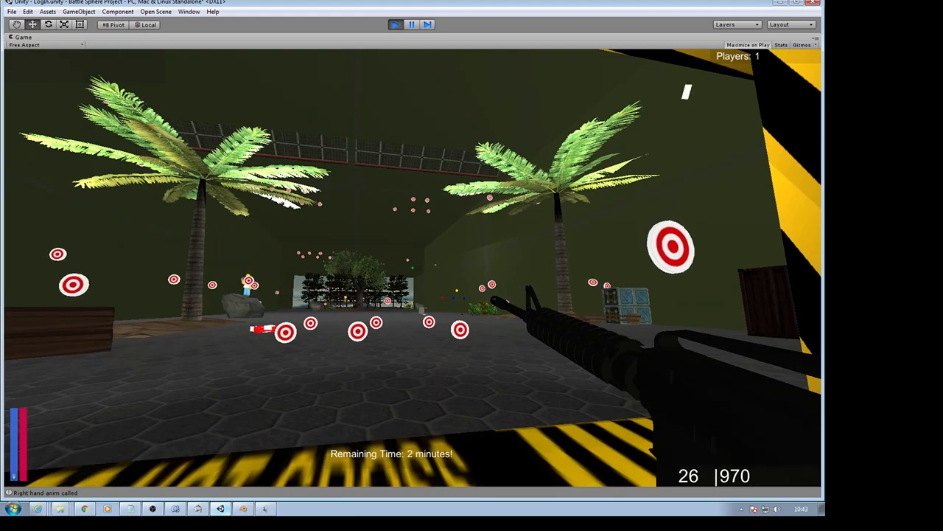
key(d)
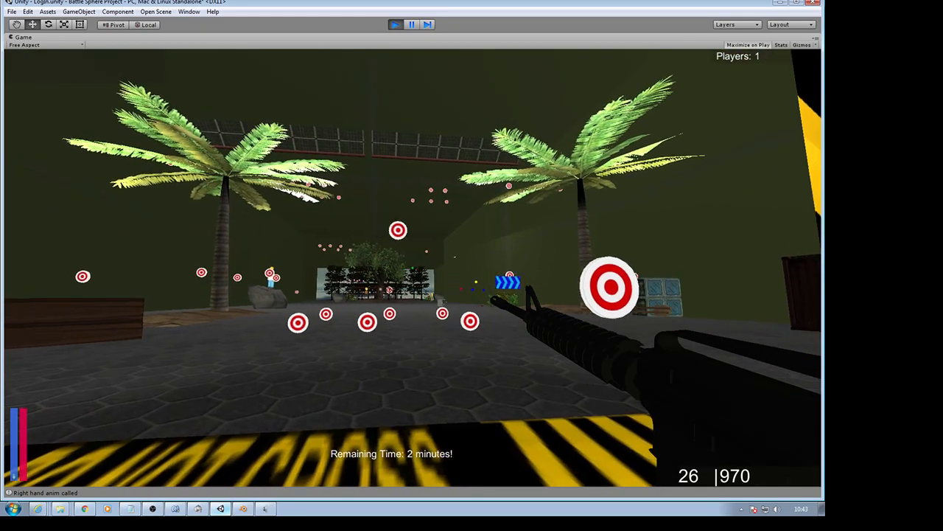
key(d)
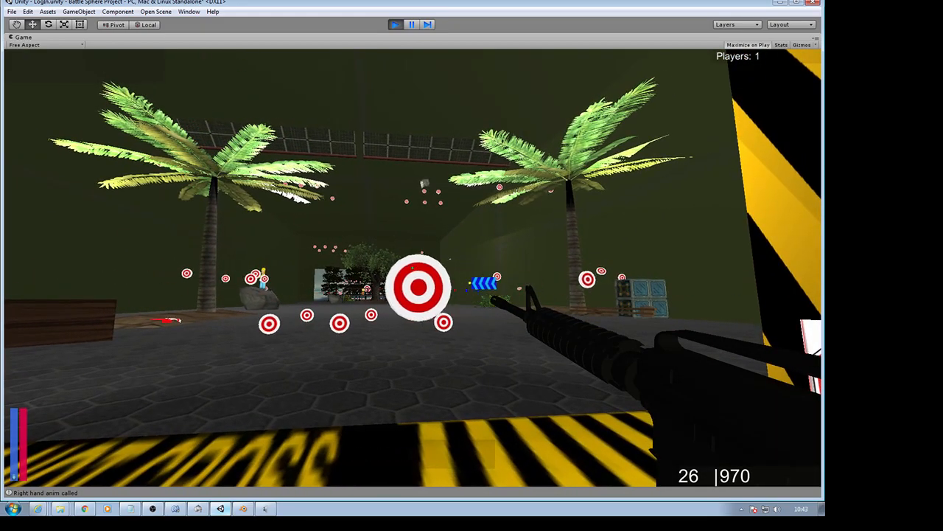
key(a)
key(d)
key(d)
key(d)
key(a)
key(d)
key(a)
key(a)
key(w)
key(a)
key(s)
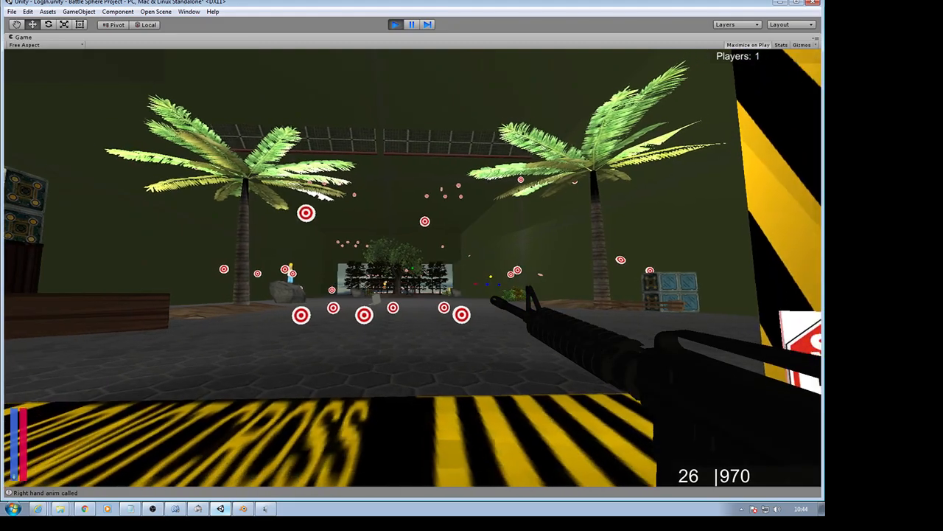
key(a)
key(d)
key(a)
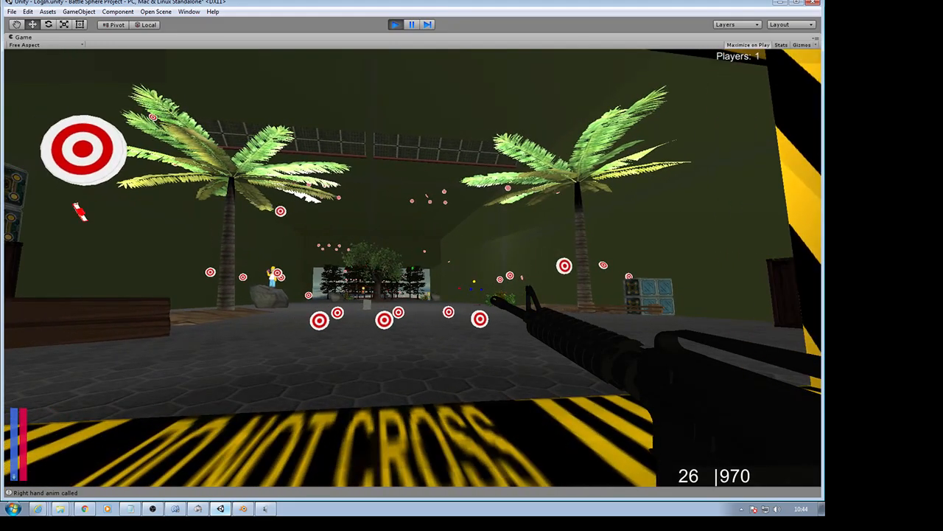
key(d)
key(a)
key(d)
Step: Switch to the SRS-99, shoot the hanging blue and red ornaments through the scope, and reload the rifle
key(2)
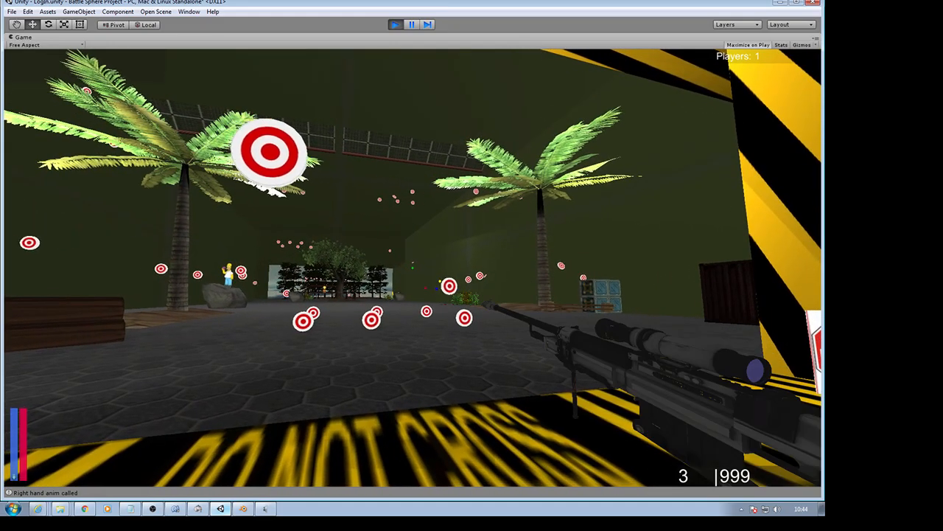
right_click(413, 268)
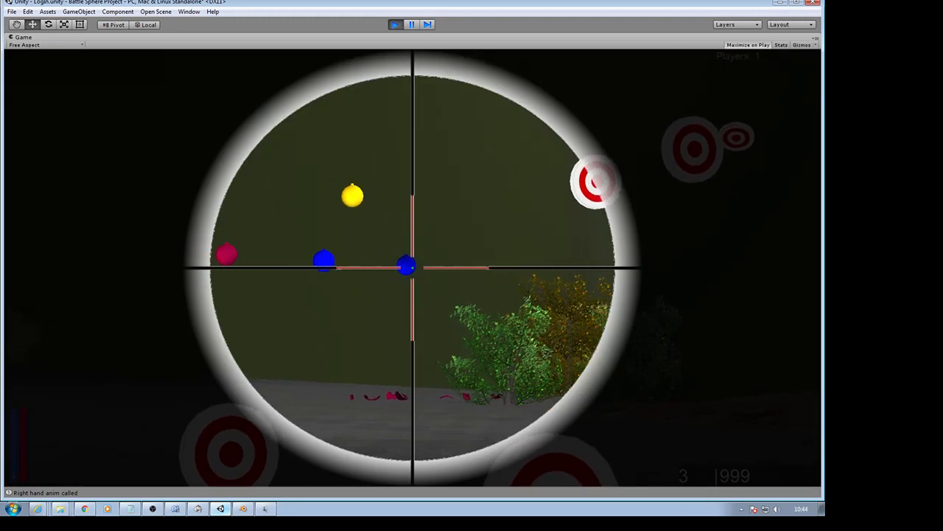
click(412, 268)
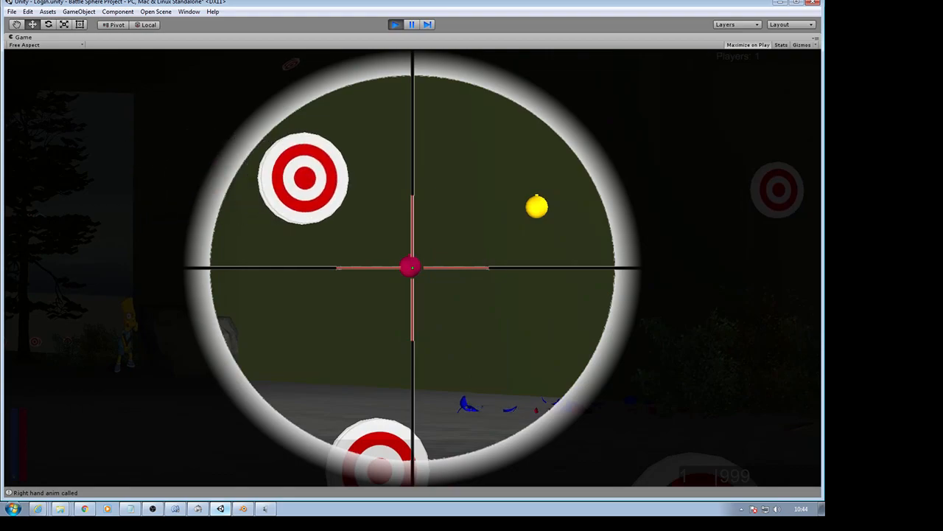
click(413, 268)
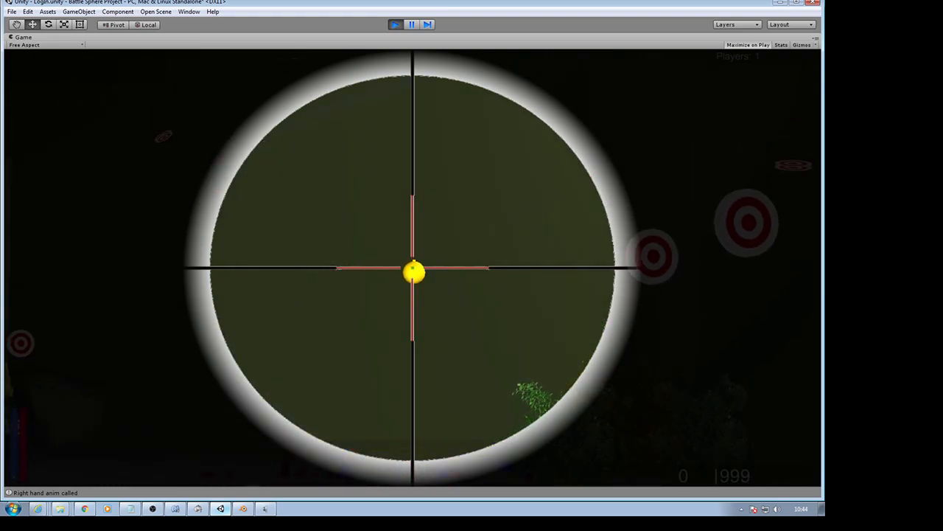
key(r)
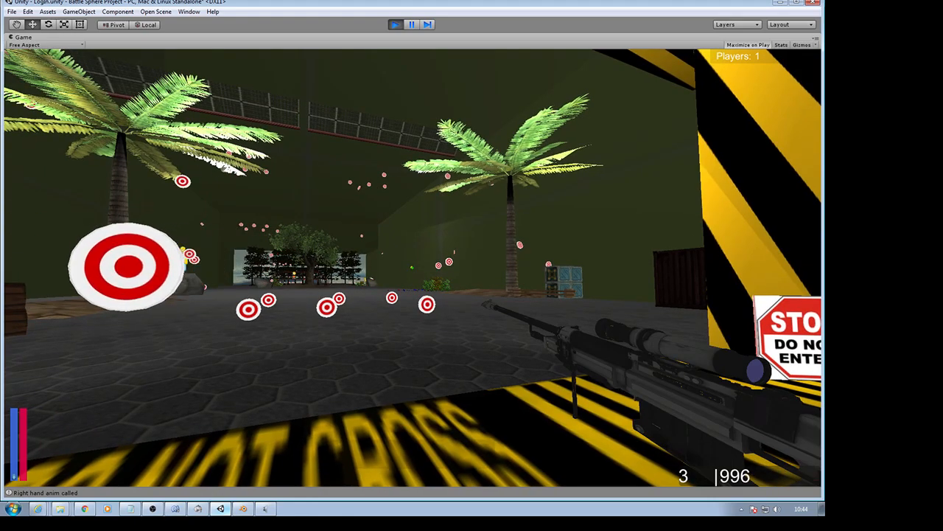
Step: Shoot the hanging yellow ornament through the SRS-99 scope, and return to the unscoped view at the gate
right_click(411, 267)
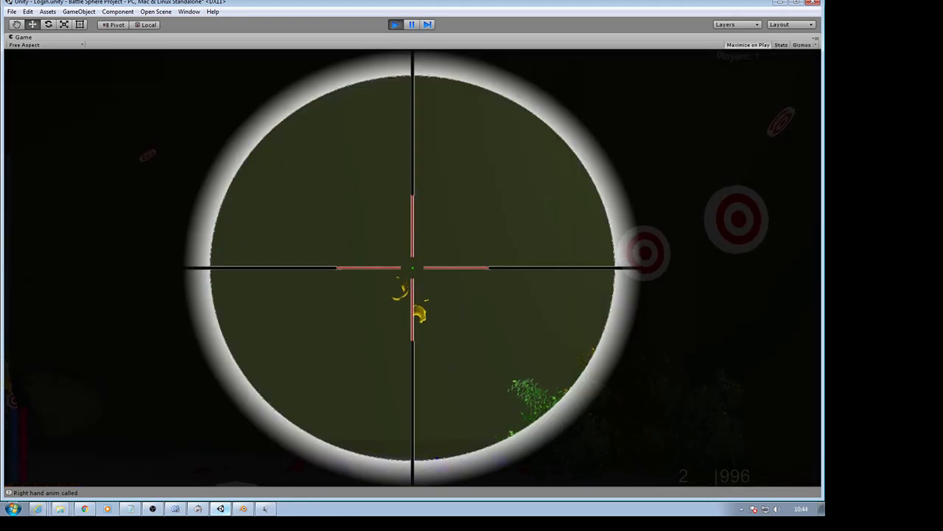
right_click(412, 267)
right_click(412, 267)
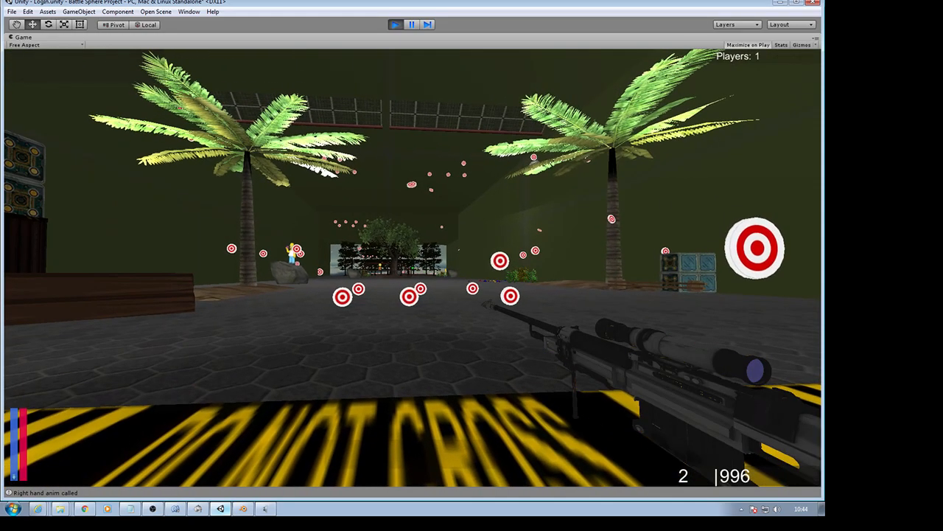
key(d)
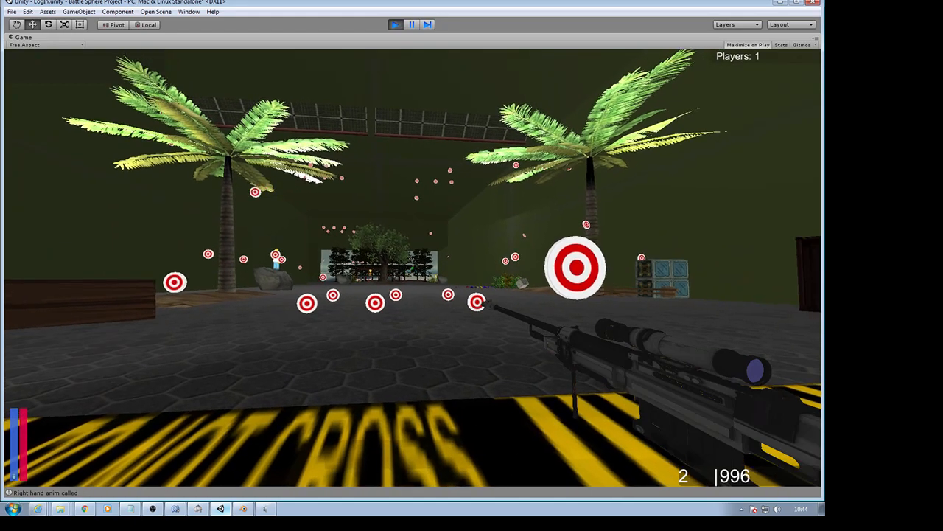